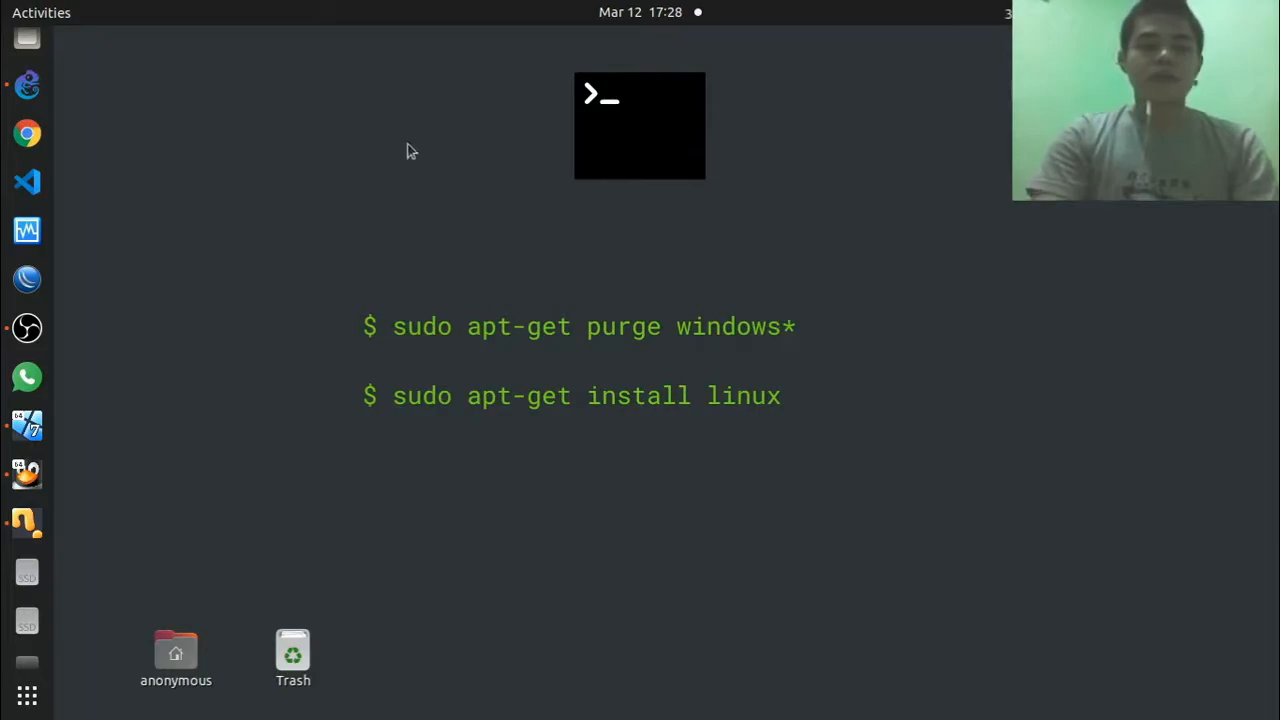
Step: Bring the running TLJ GNS3 project window forward from the Ubuntu dock
{"action": "left_click", "coordinate": [22, 92]}
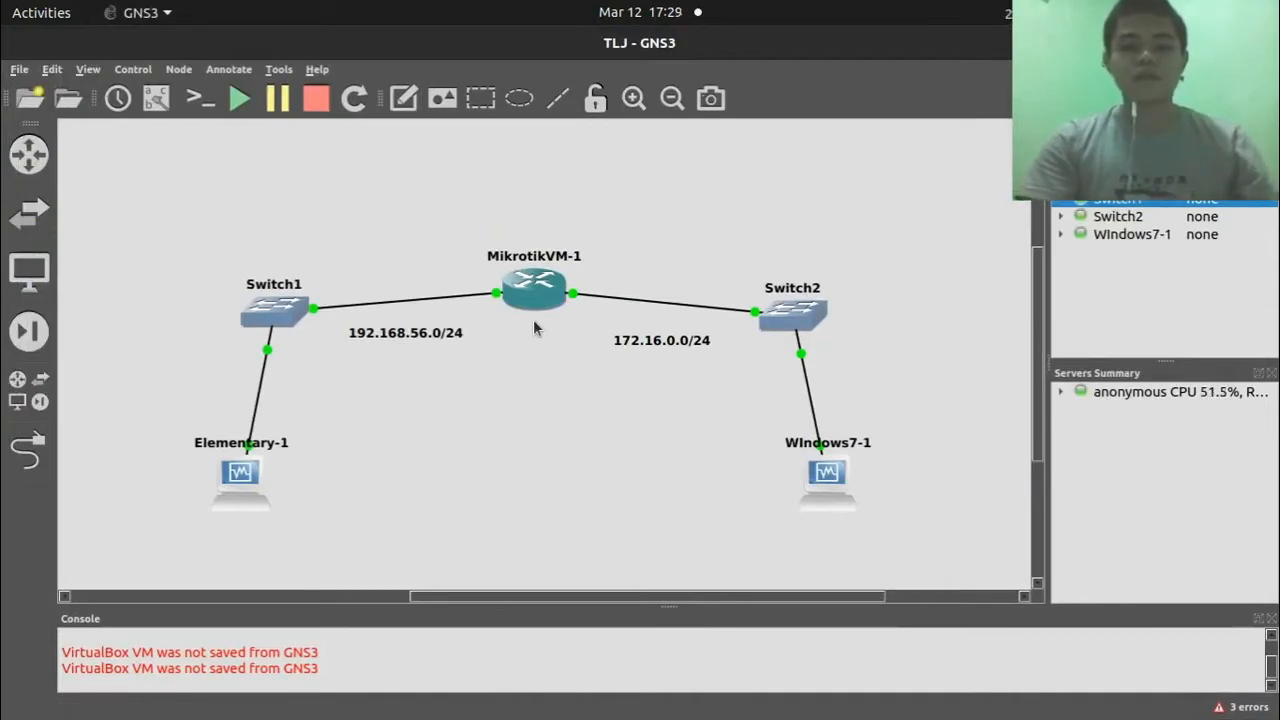
{"action": "scroll", "coordinate": [533, 319], "scroll_direction": "left", "scroll_amount": 3}
{"action": "scroll", "coordinate": [533, 319], "scroll_direction": "down", "scroll_amount": 3}
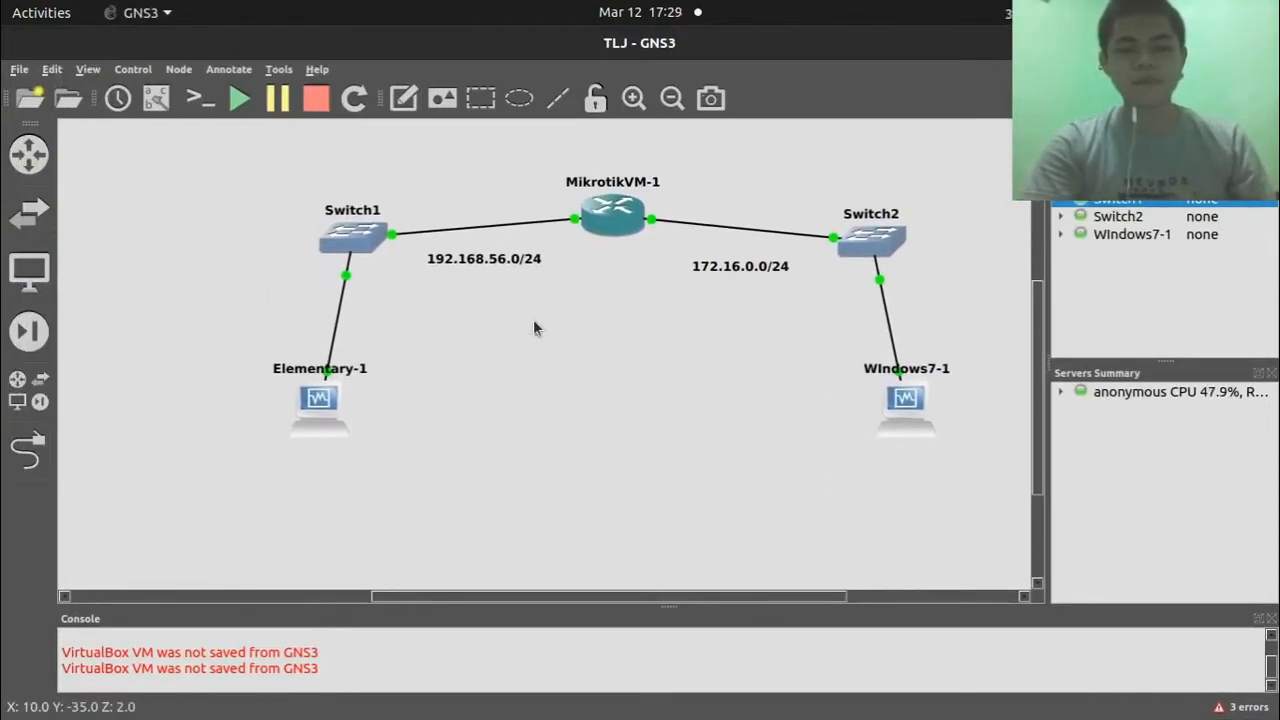
{"action": "scroll", "coordinate": [534, 321], "scroll_direction": "right", "scroll_amount": 3}
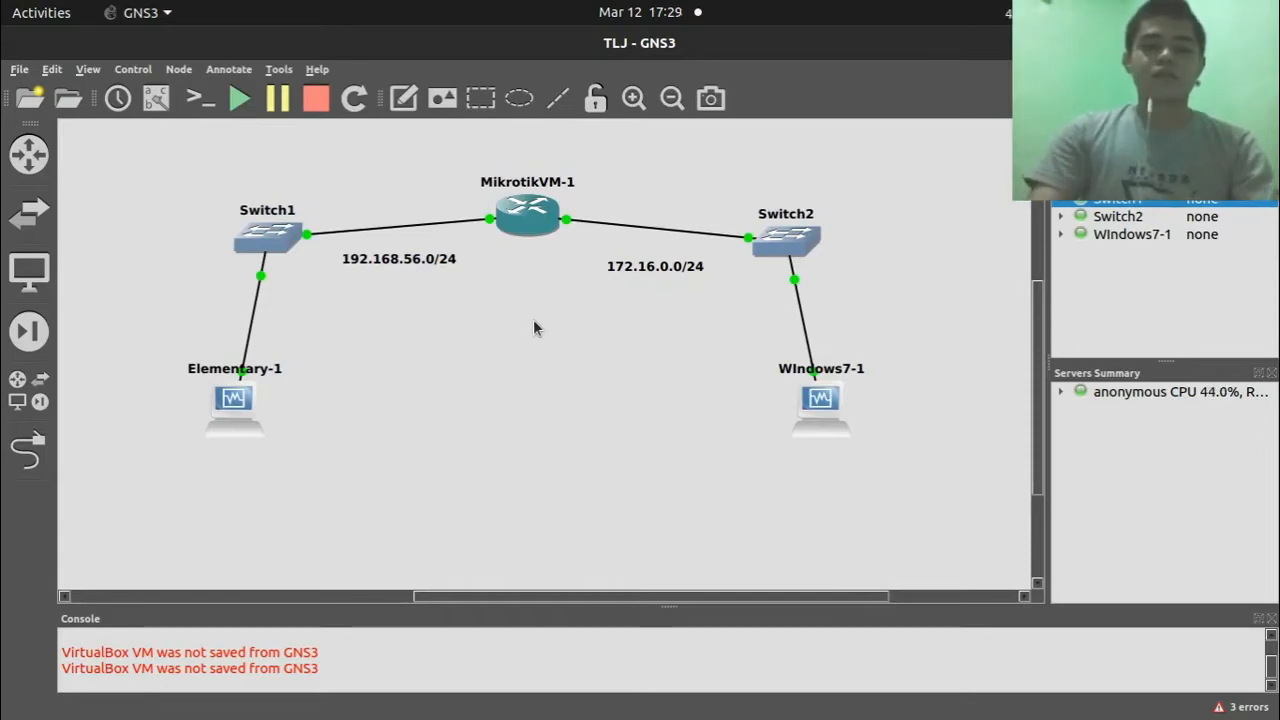
{"action": "scroll", "coordinate": [533, 325], "scroll_direction": "up", "scroll_amount": 2}
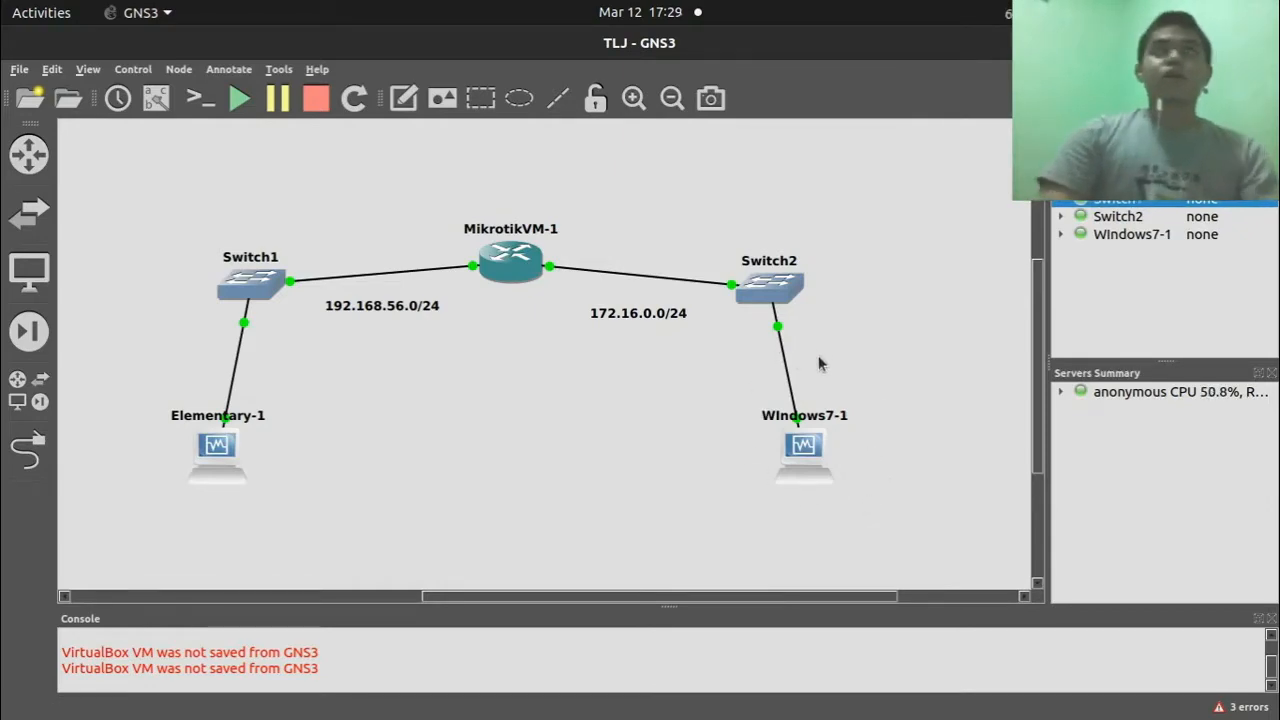
{"action": "mouse_move", "coordinate": [2, 232]}
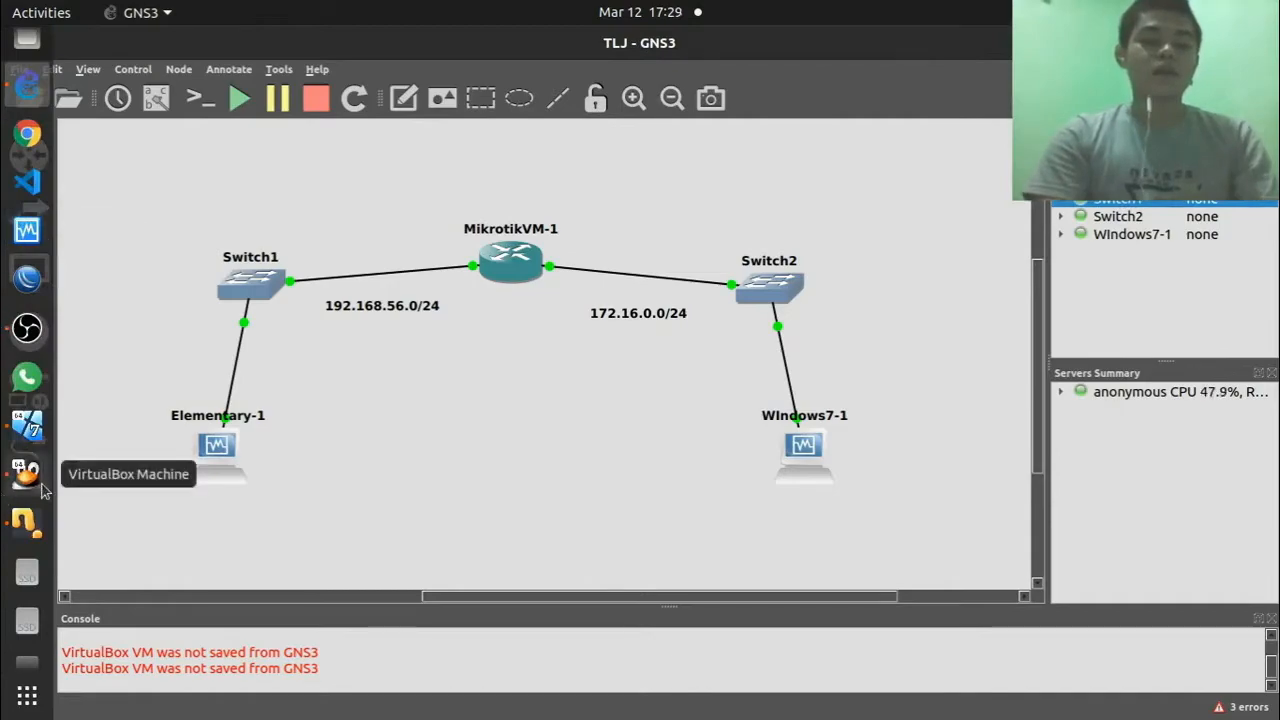
Step: Log in to the MikroTik router console as admin with an empty password
{"action": "left_click", "coordinate": [24, 520]}
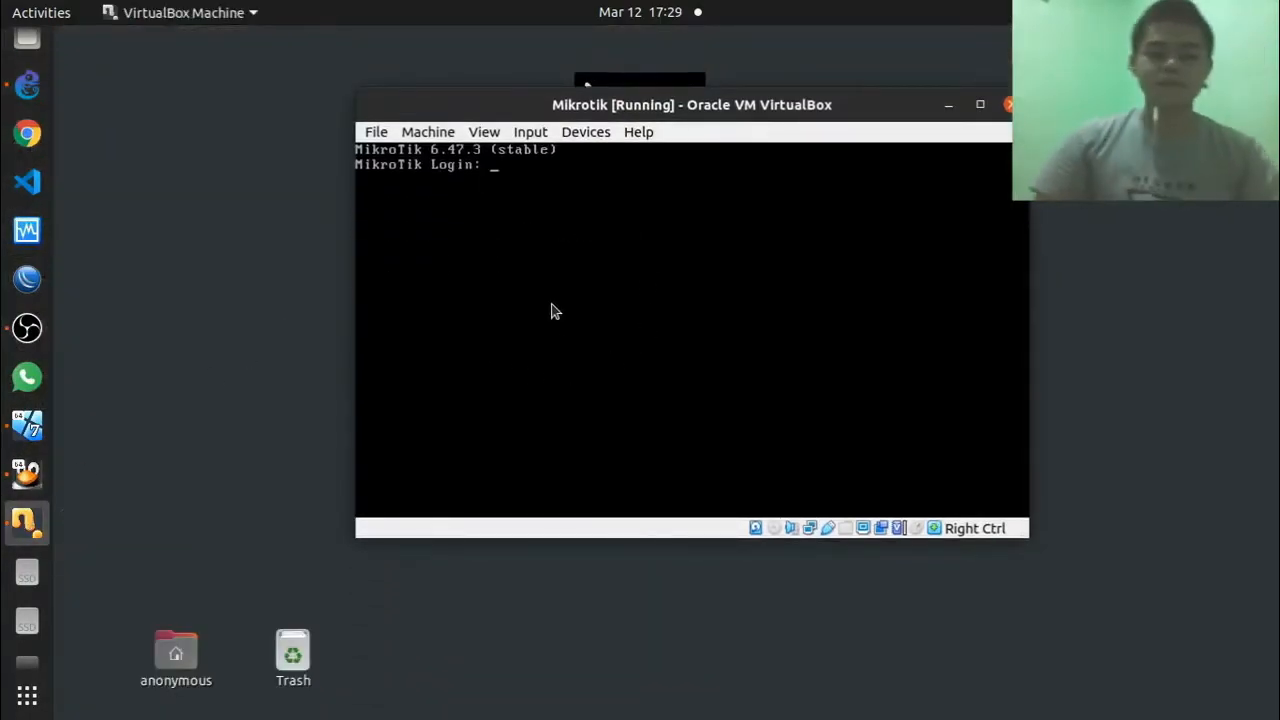
{"action": "type", "text": "admin"}
{"action": "key", "text": "Return"}
{"action": "key", "text": "Return"}
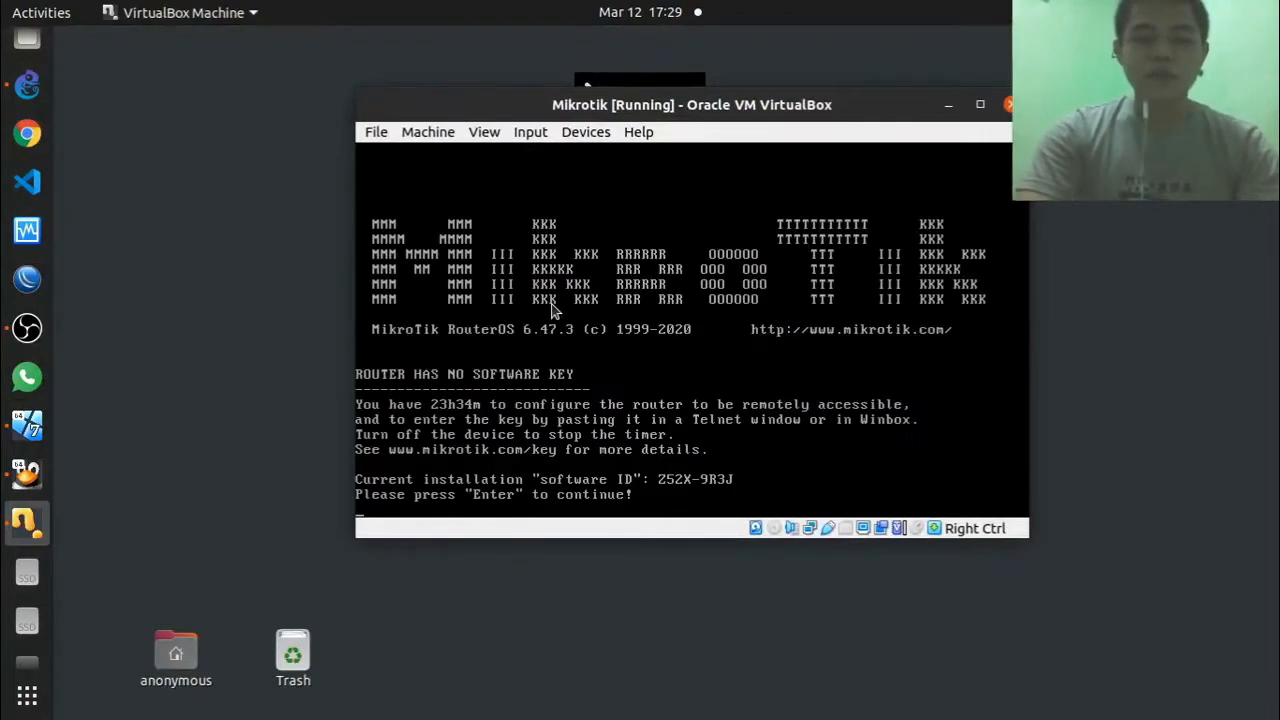
{"action": "key", "text": "Return"}
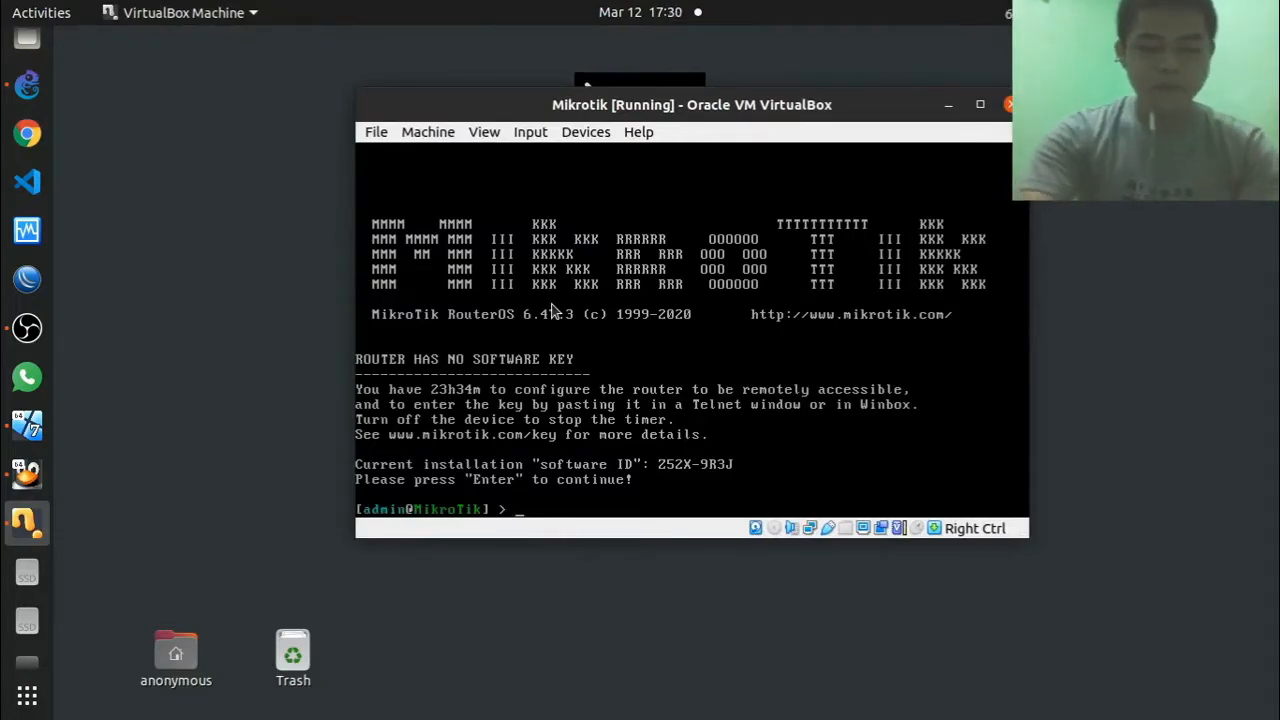
Step: Reset the router with 'system reset-configuration', confirming the reboot with y
{"action": "type", "text": "systen reset-configuration"}
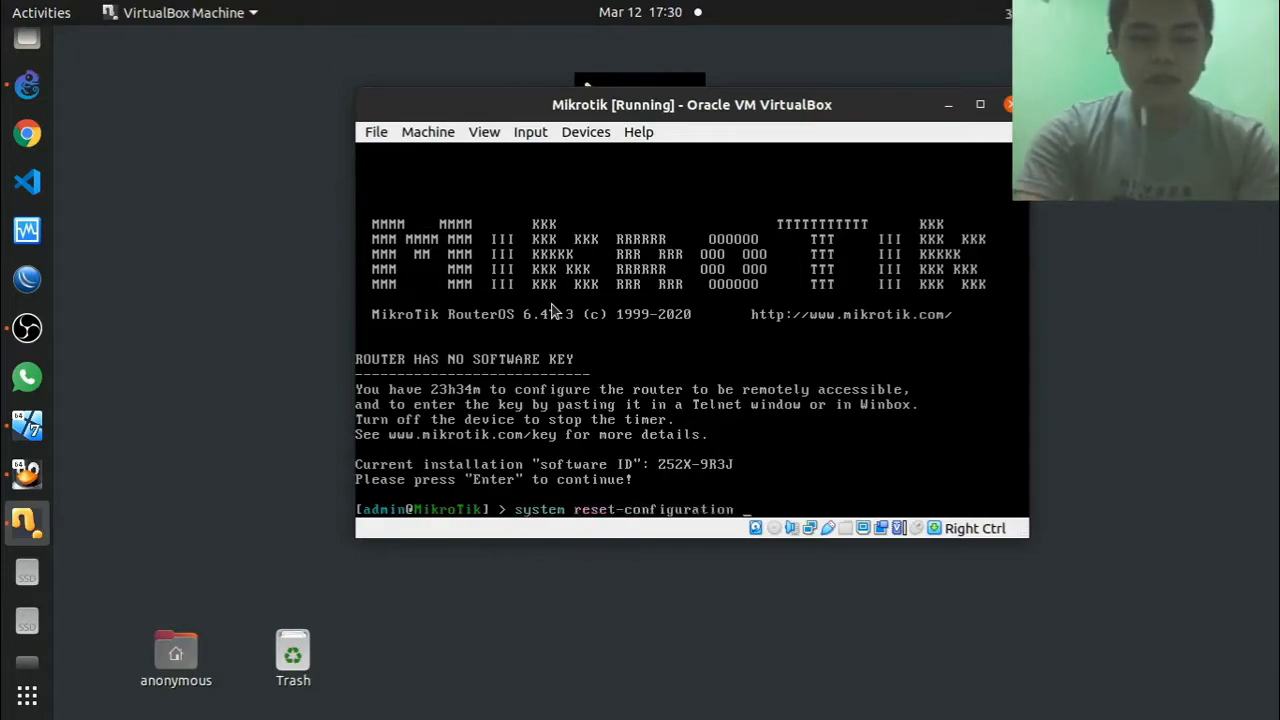
{"action": "key", "text": "Return"}
{"action": "type", "text": "y"}
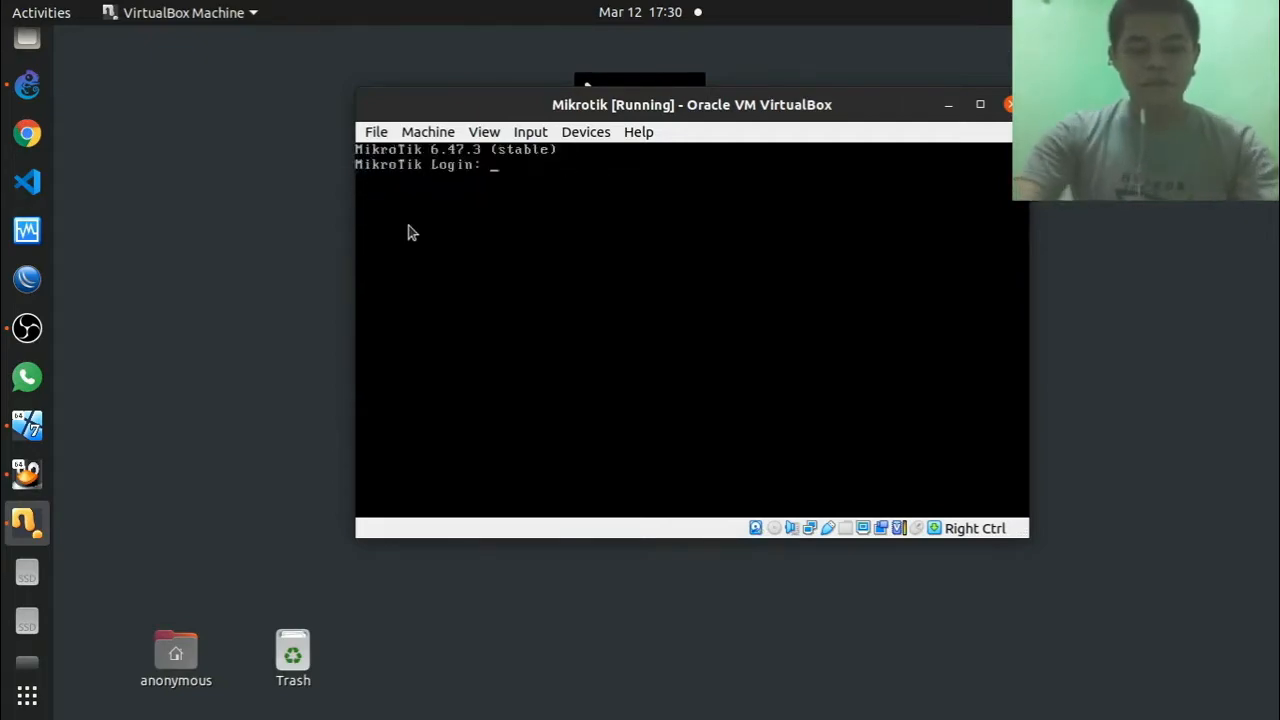
Step: Log back in to the rebooted router as admin and skip the startup notices
{"action": "type", "text": "dmin"}
{"action": "key", "text": "Return"}
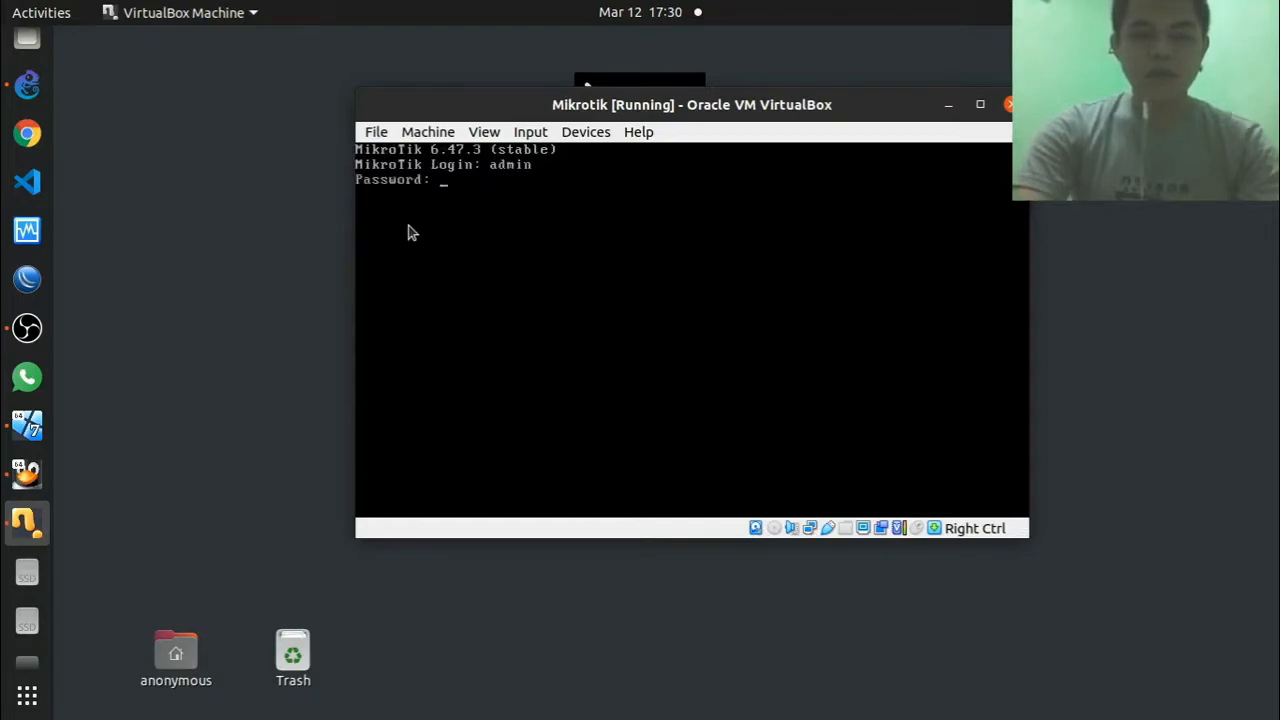
{"action": "key", "text": "Return"}
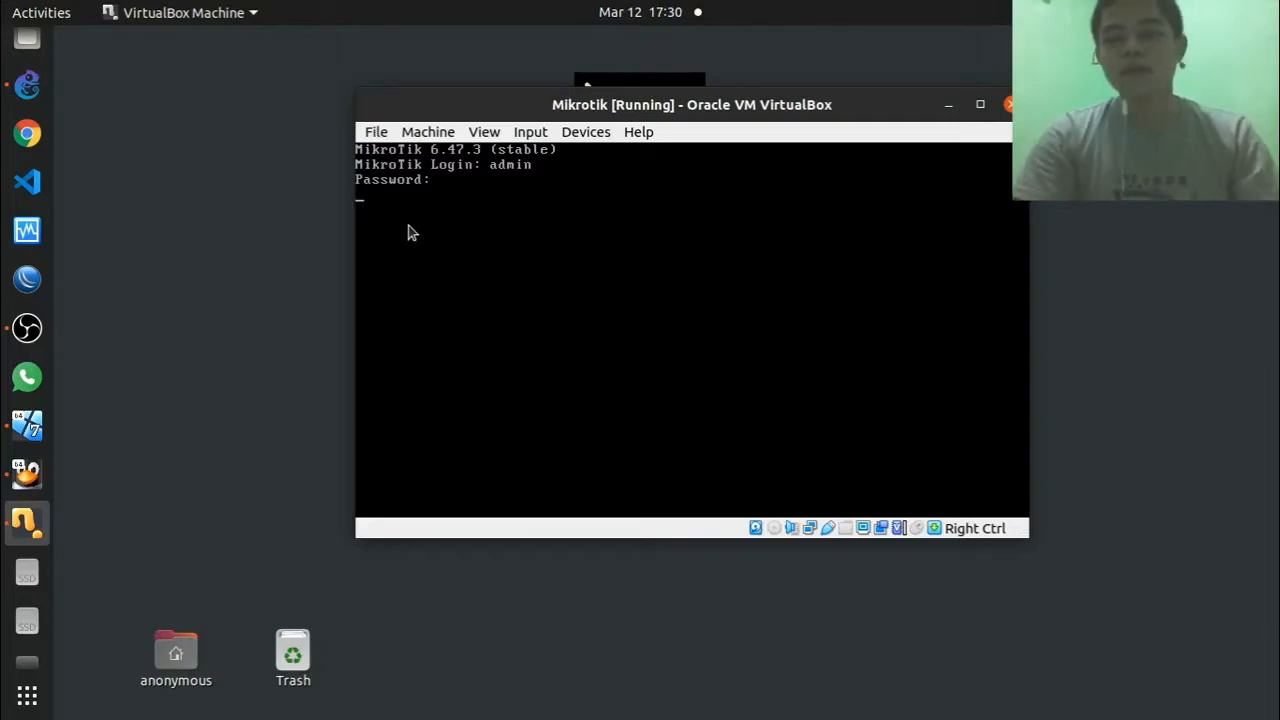
{"action": "key", "text": "Return"}
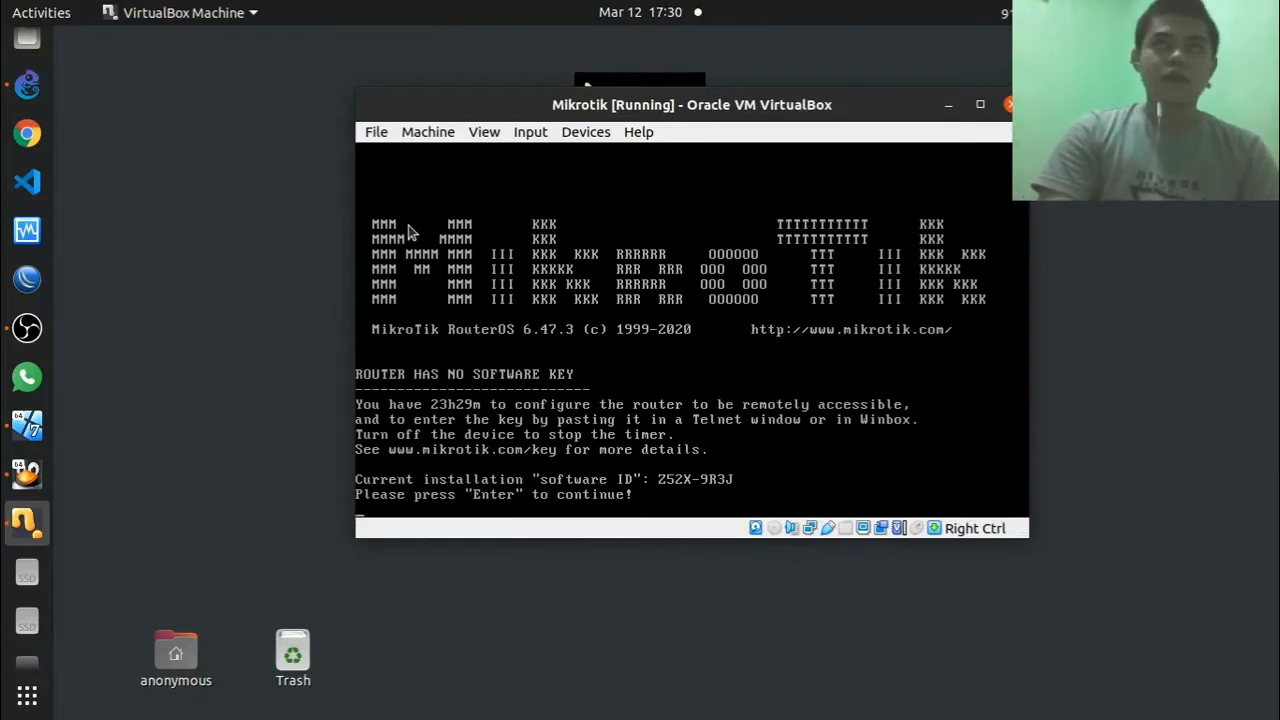
{"action": "key", "text": "Return"}
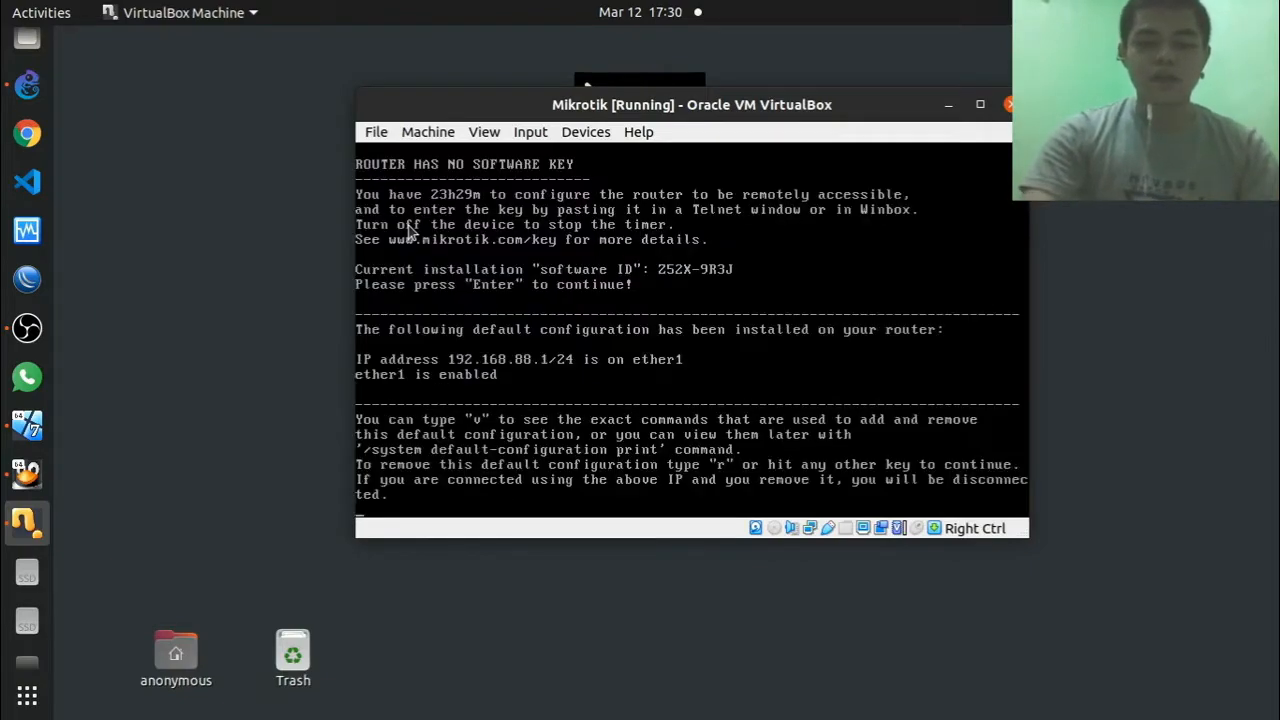
{"action": "key", "text": "Return"}
Step: Remove default address entry 0 (192.168.88.1/24) under ip address and begin adding a new one
{"action": "type", "text": "ip add"}
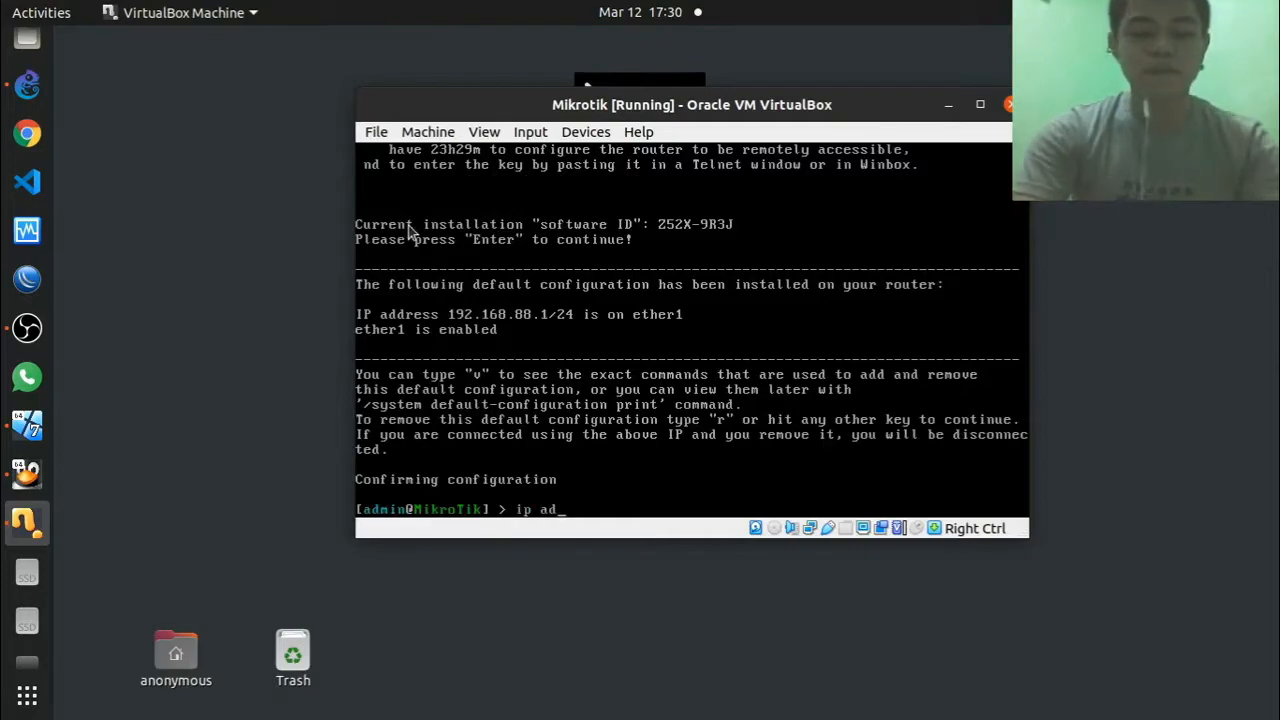
{"action": "key", "text": "Return"}
{"action": "type", "text": "print"}
{"action": "key", "text": "Return"}
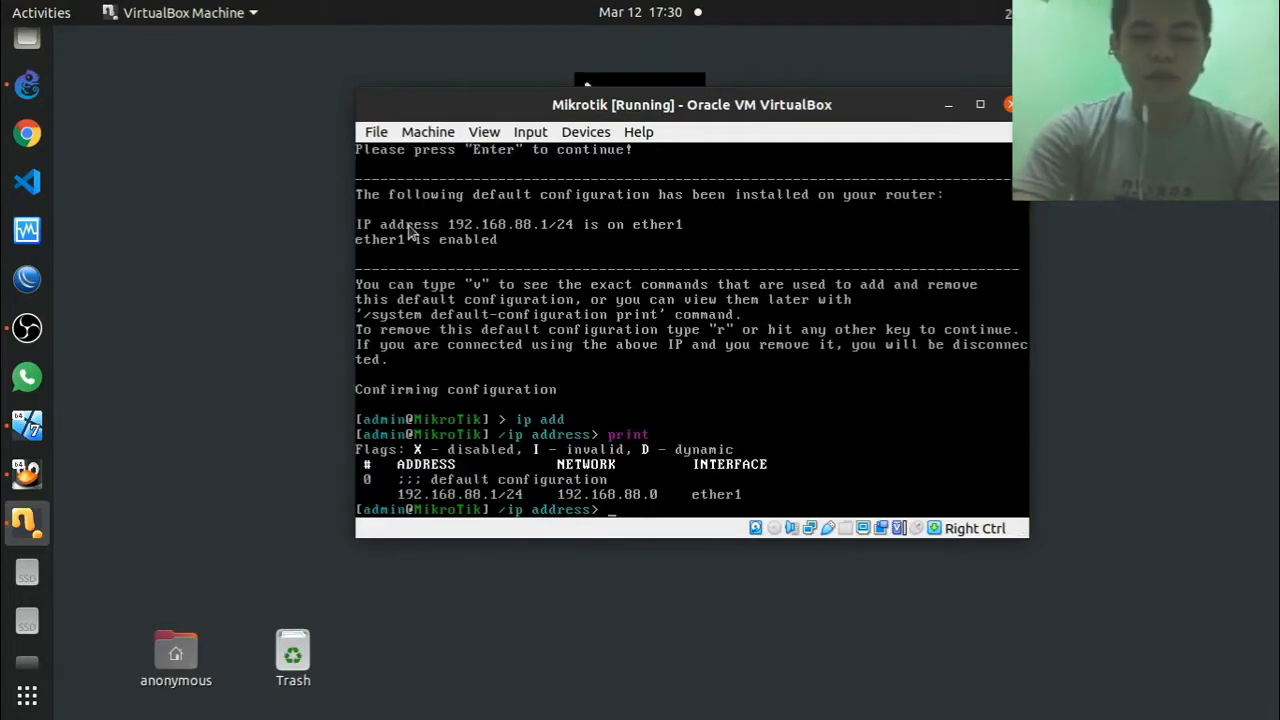
{"action": "type", "text": "rem"}
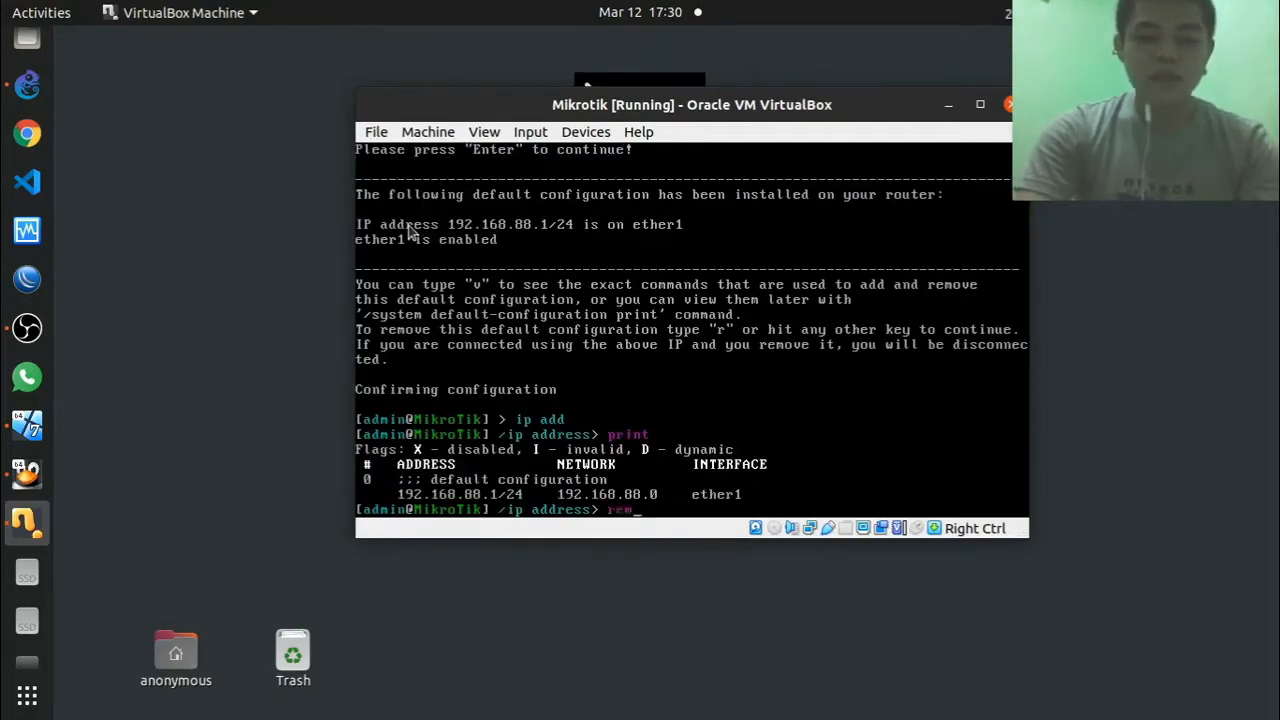
{"action": "key", "text": "Return"}
{"action": "type", "text": "0"}
{"action": "key", "text": "Return"}
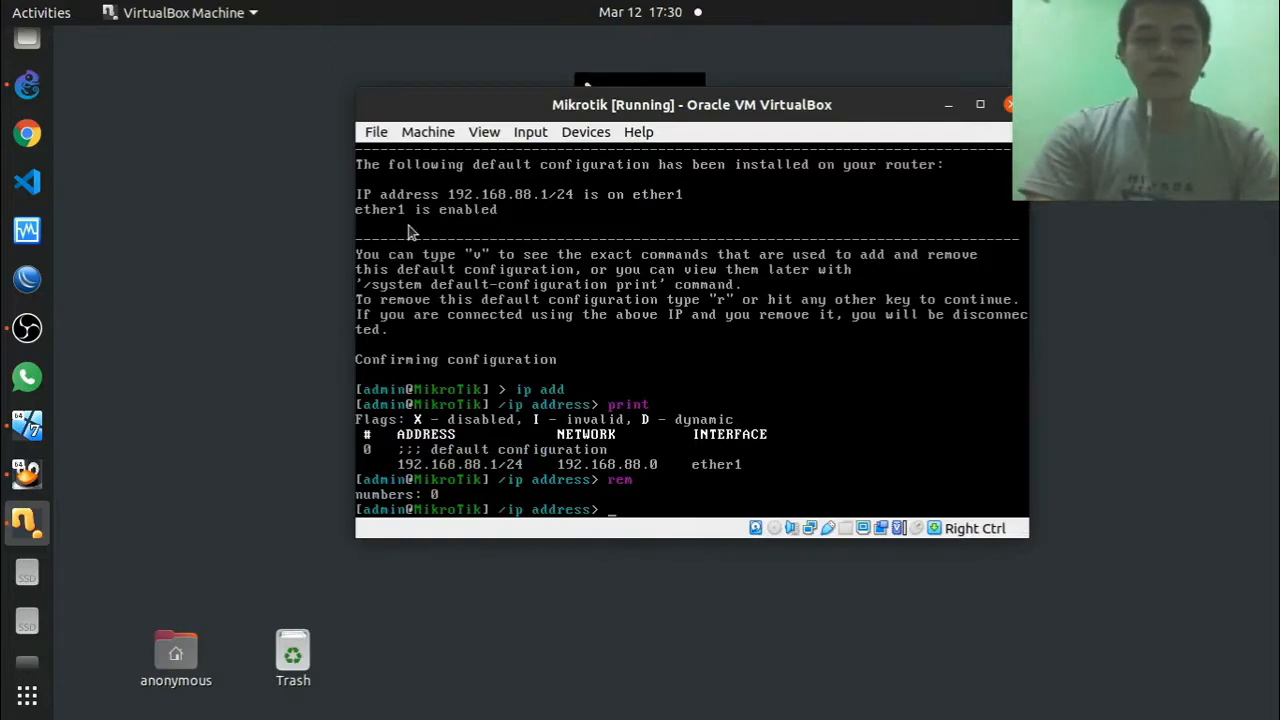
{"action": "type", "text": "a"}
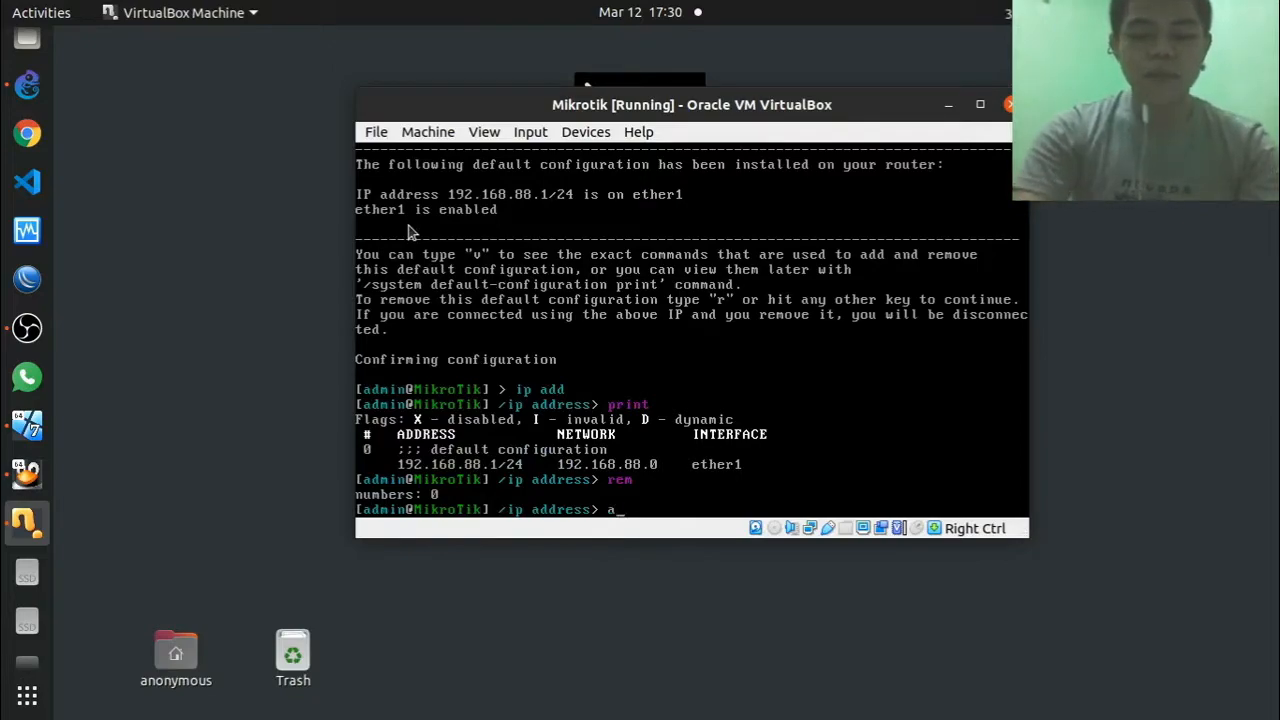
{"action": "type", "text": "dd"}
{"action": "key", "text": "Return"}
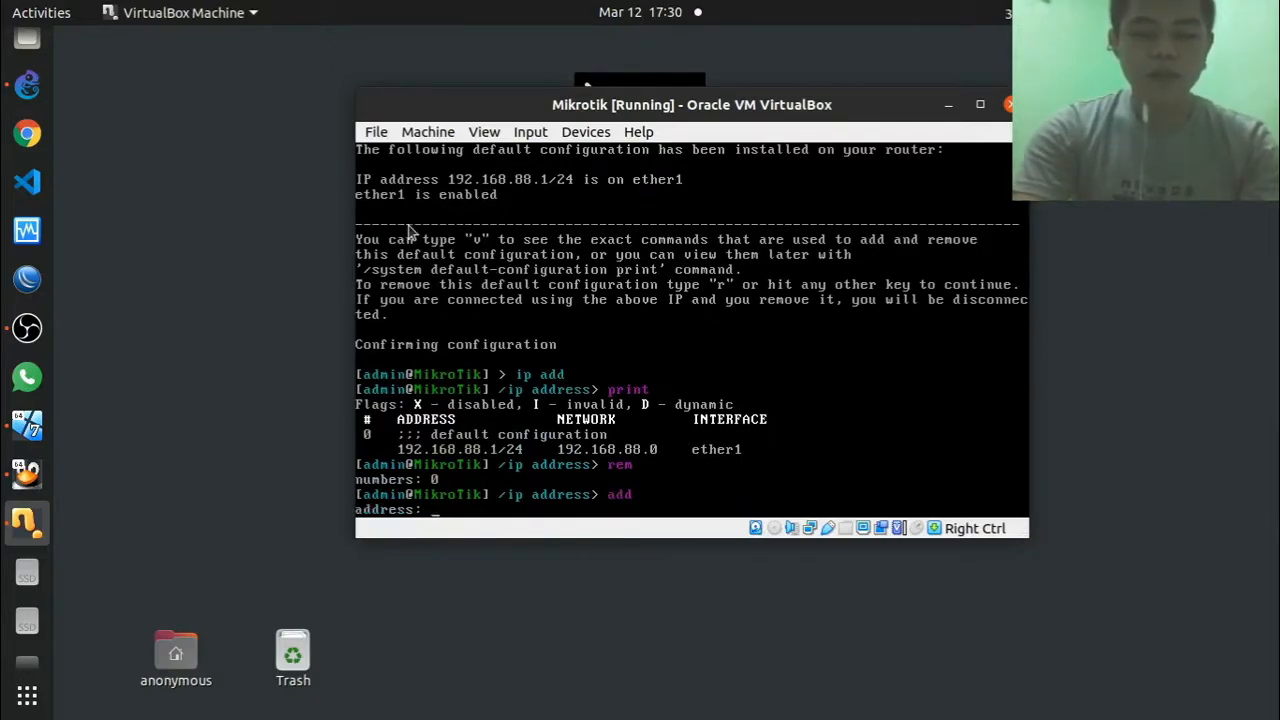
Step: Add the address 192.168.56.1/24 on interface ether1
{"action": "type", "text": "192.168."}
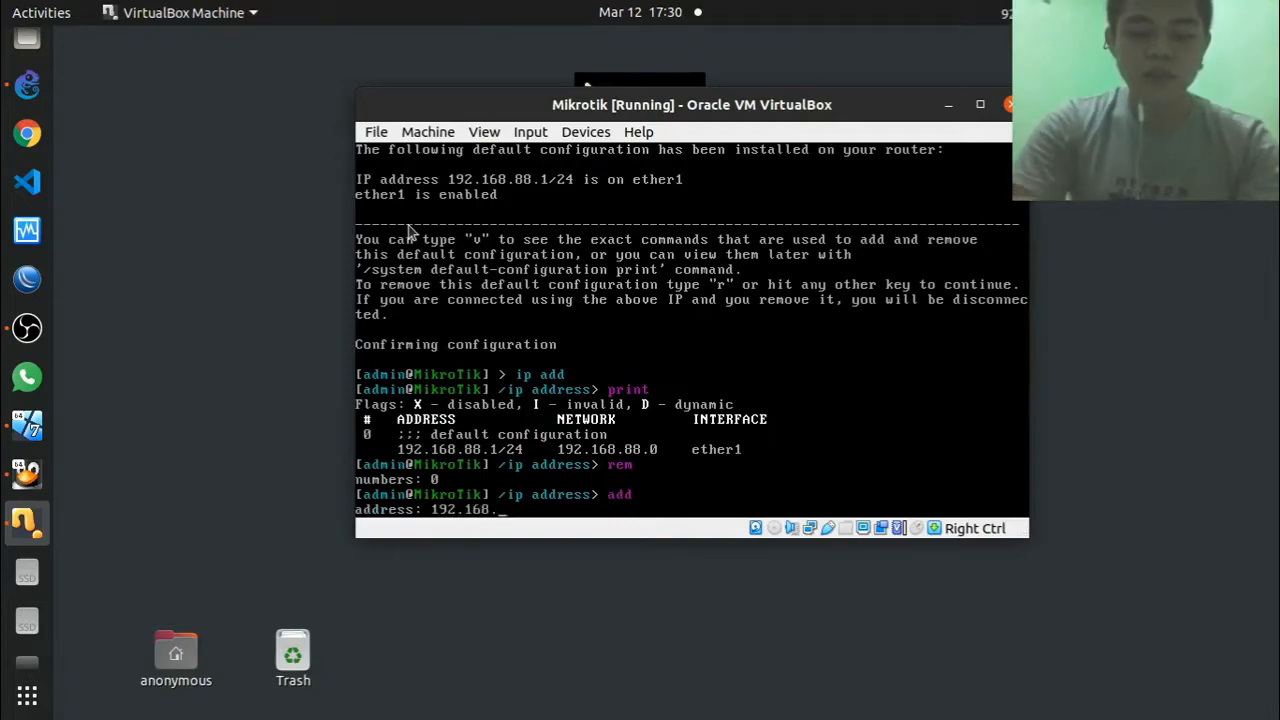
{"action": "type", "text": "56.1/2"}
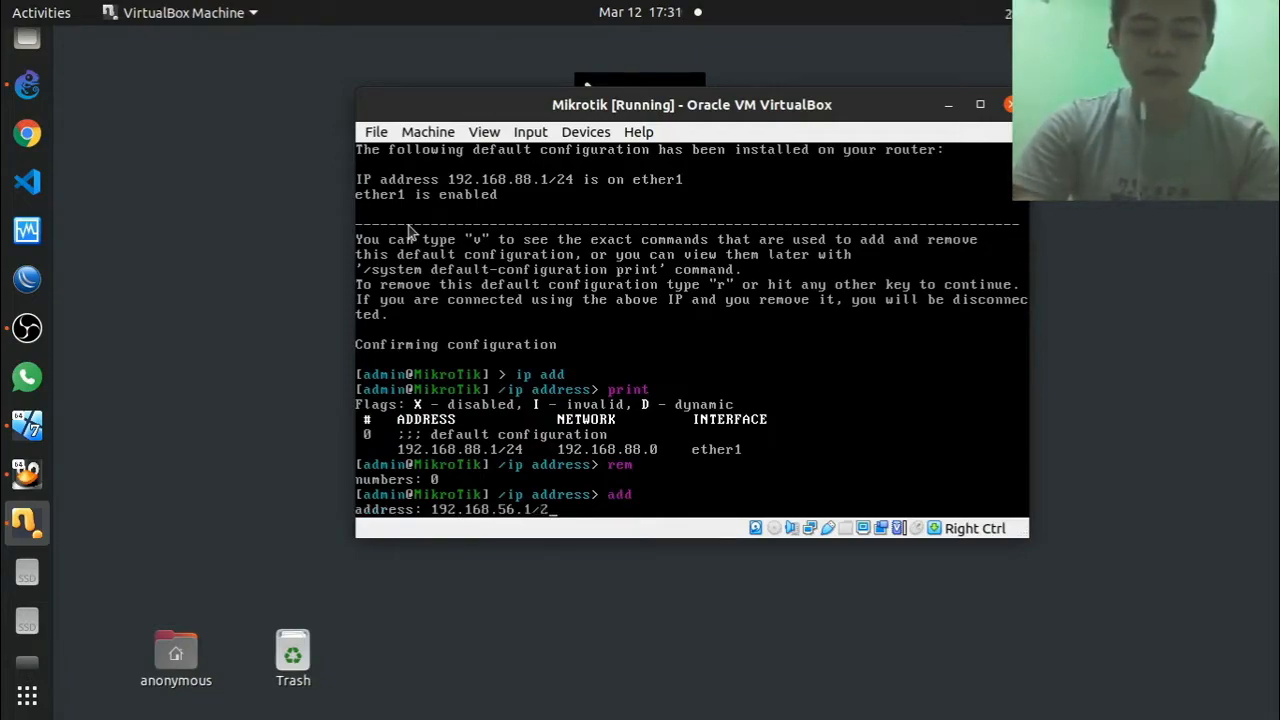
{"action": "type", "text": "4"}
{"action": "key", "text": "Return"}
{"action": "type", "text": "ether1"}
{"action": "key", "text": "Return"}
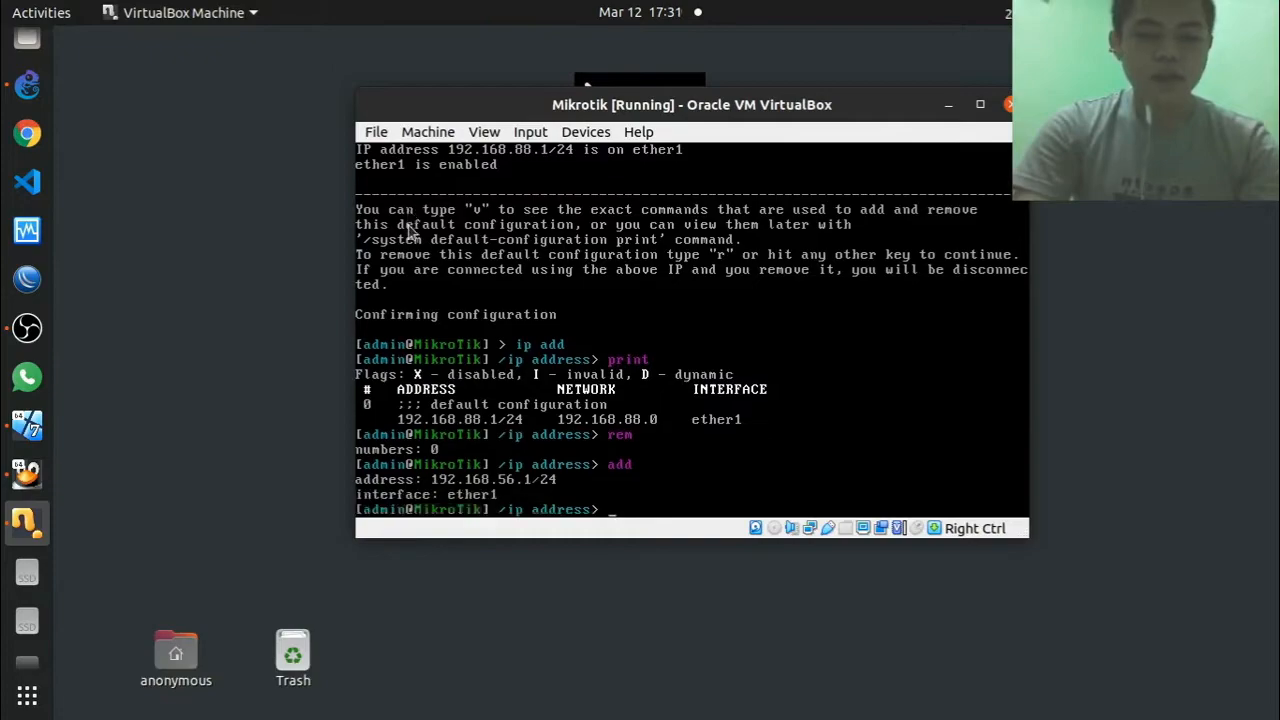
Step: Add 172.16.0.1/24 on ether2 and print the router's address list
{"action": "type", "text": "add"}
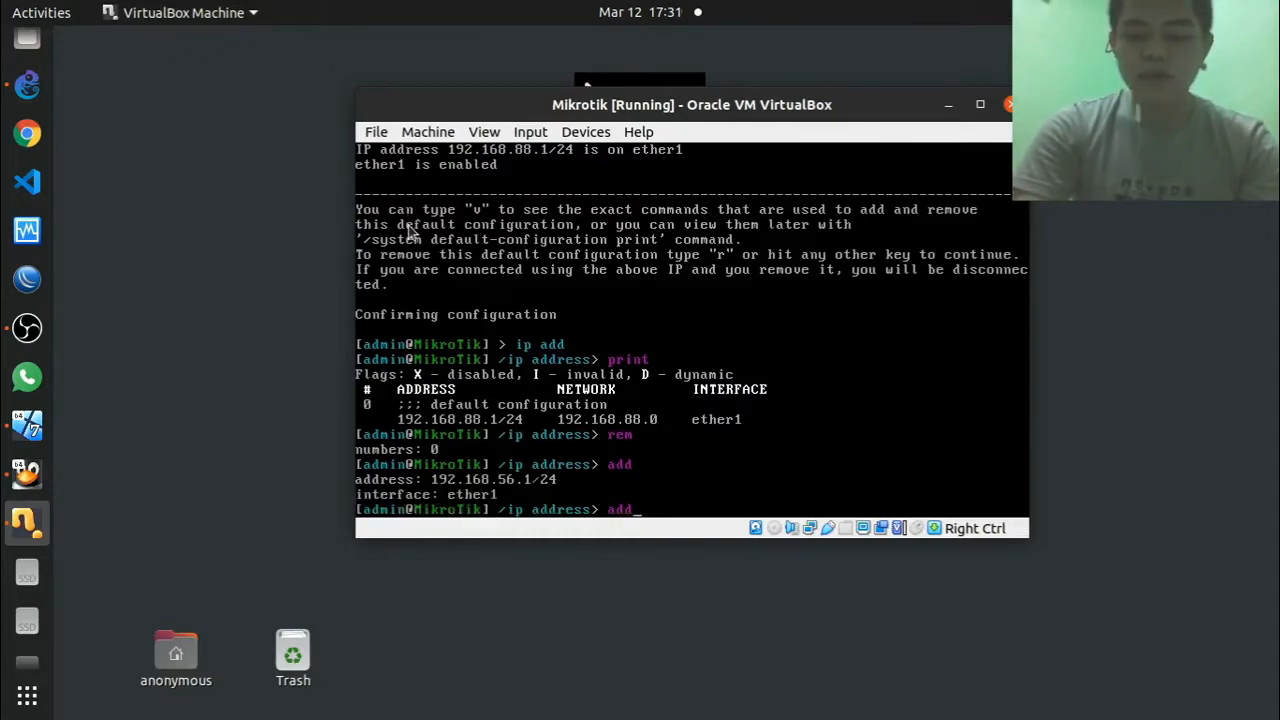
{"action": "key", "text": "Return"}
{"action": "type", "text": "172."}
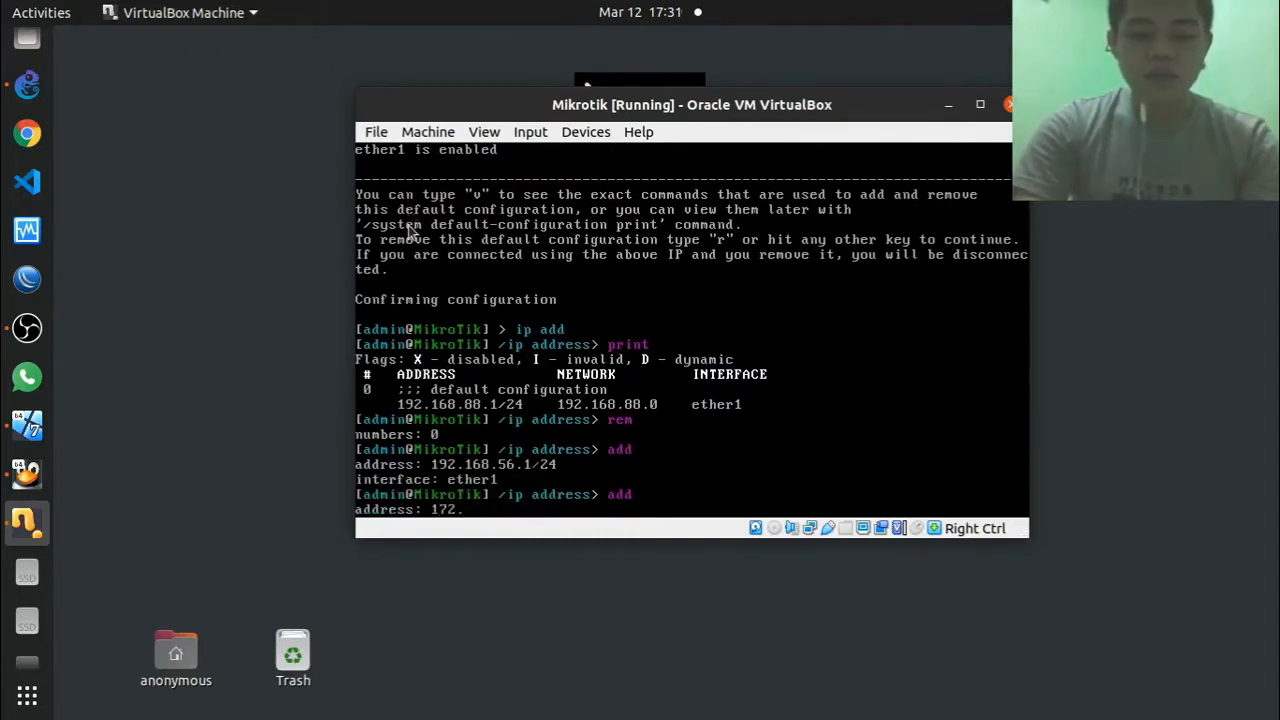
{"action": "type", "text": "156"}
{"action": "key", "text": "BackSpace"}
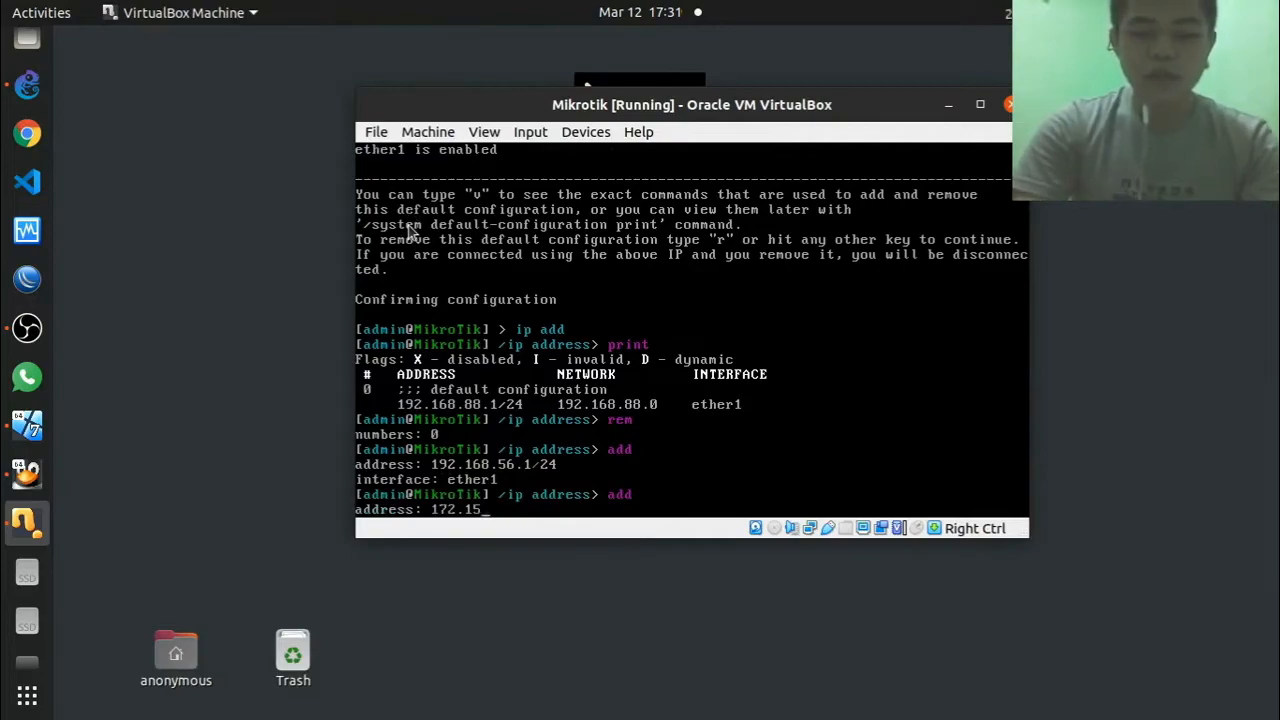
{"action": "type", "text": ".0.1/24"}
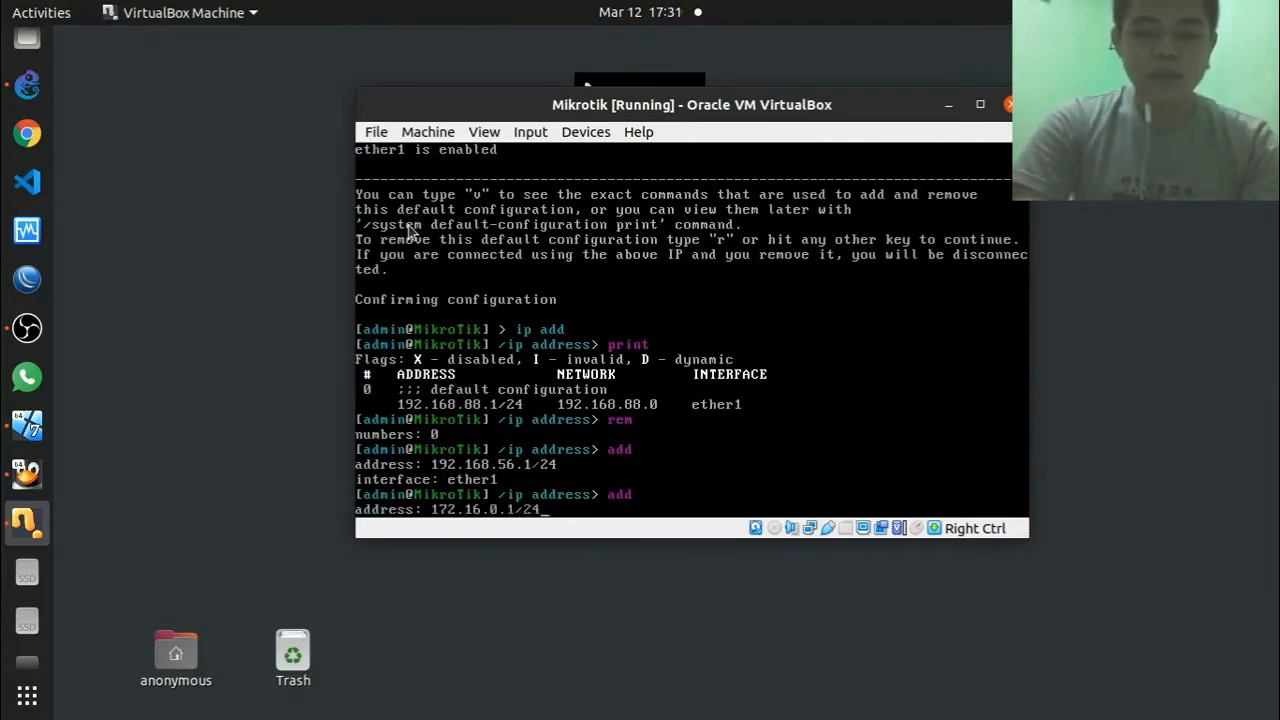
{"action": "key", "text": "Return"}
{"action": "type", "text": "ether"}
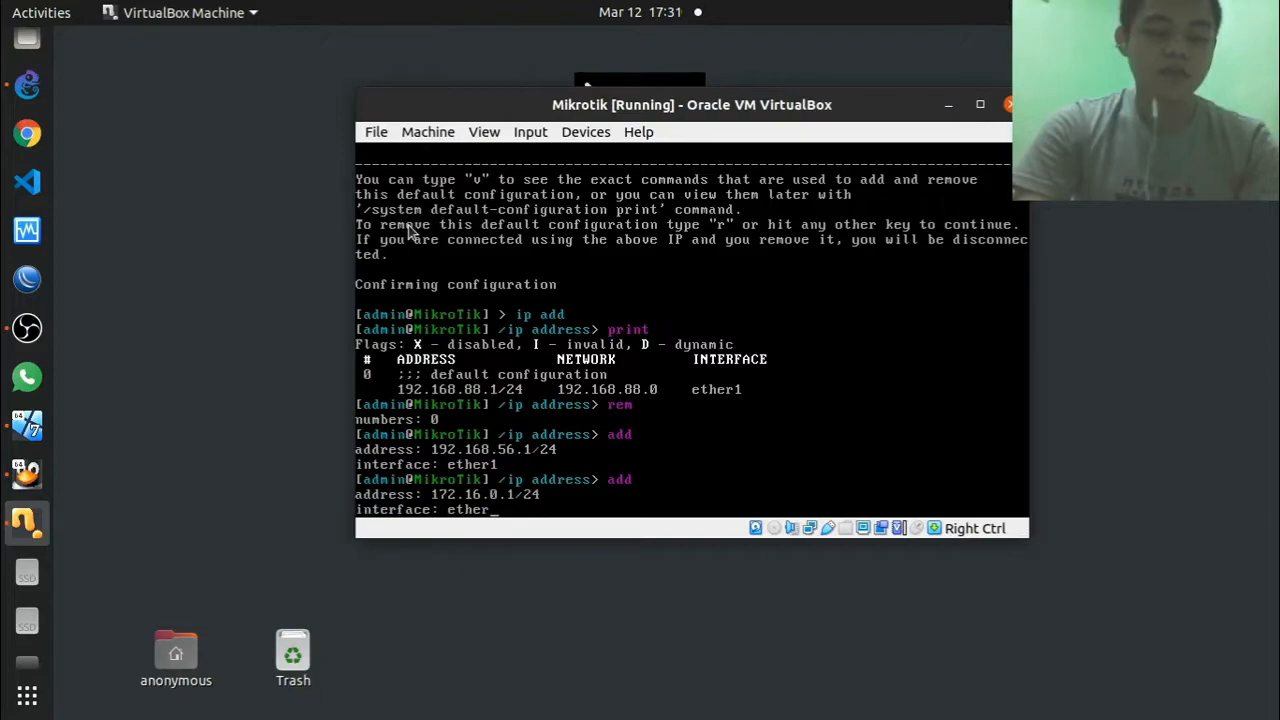
{"action": "type", "text": "2"}
{"action": "key", "text": "Return"}
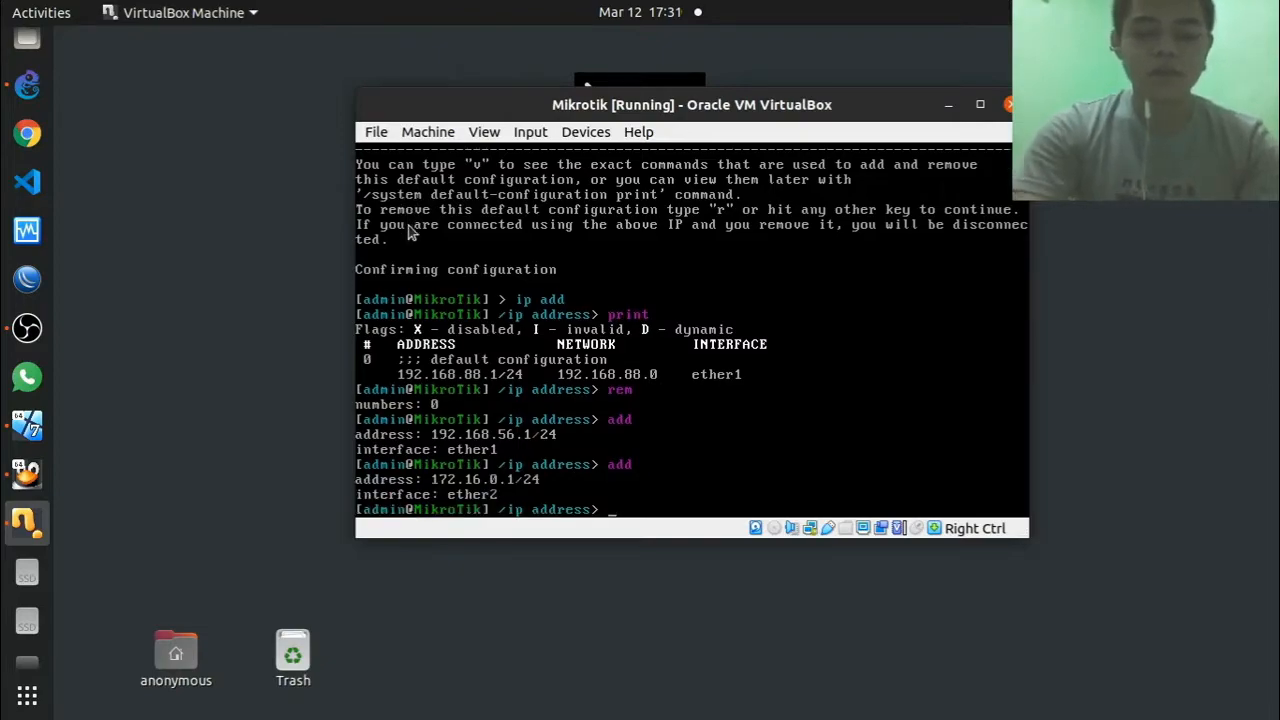
{"action": "type", "text": "print"}
{"action": "key", "text": "Return"}
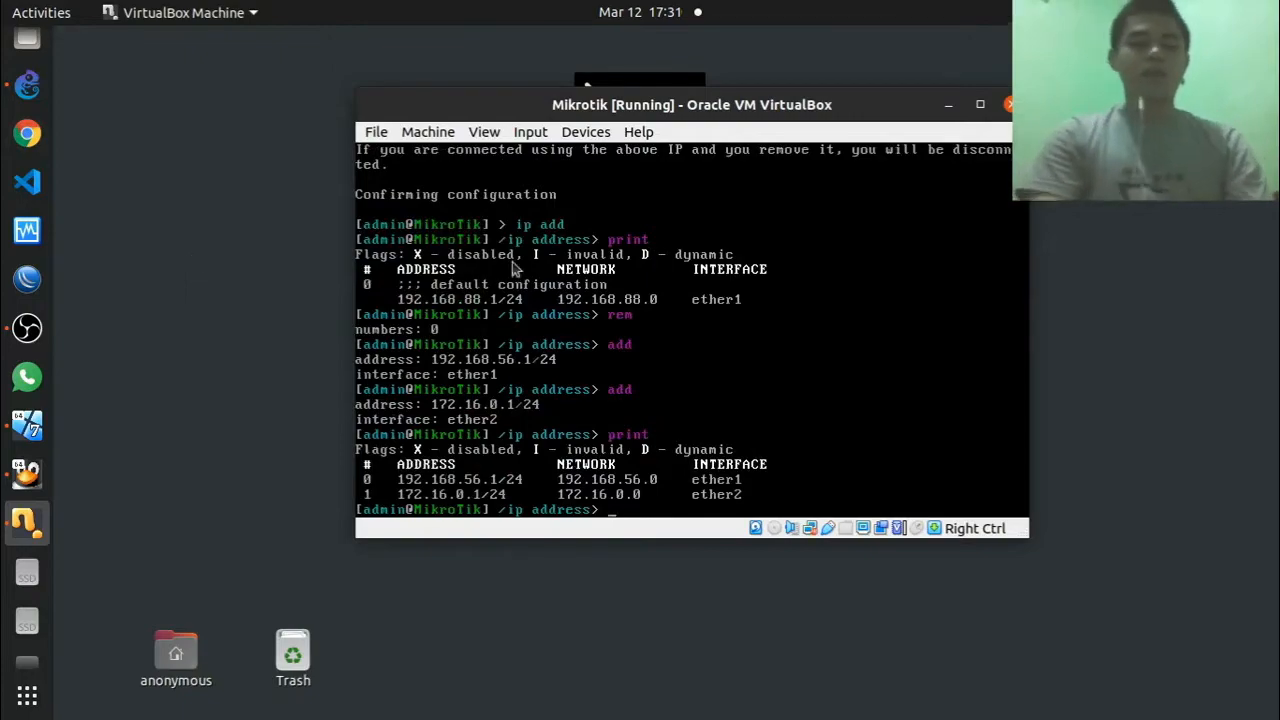
Step: Check the GNS3 topology, then open Network Settings from the Elementary VM's network menu
{"action": "left_click", "coordinate": [27, 85]}
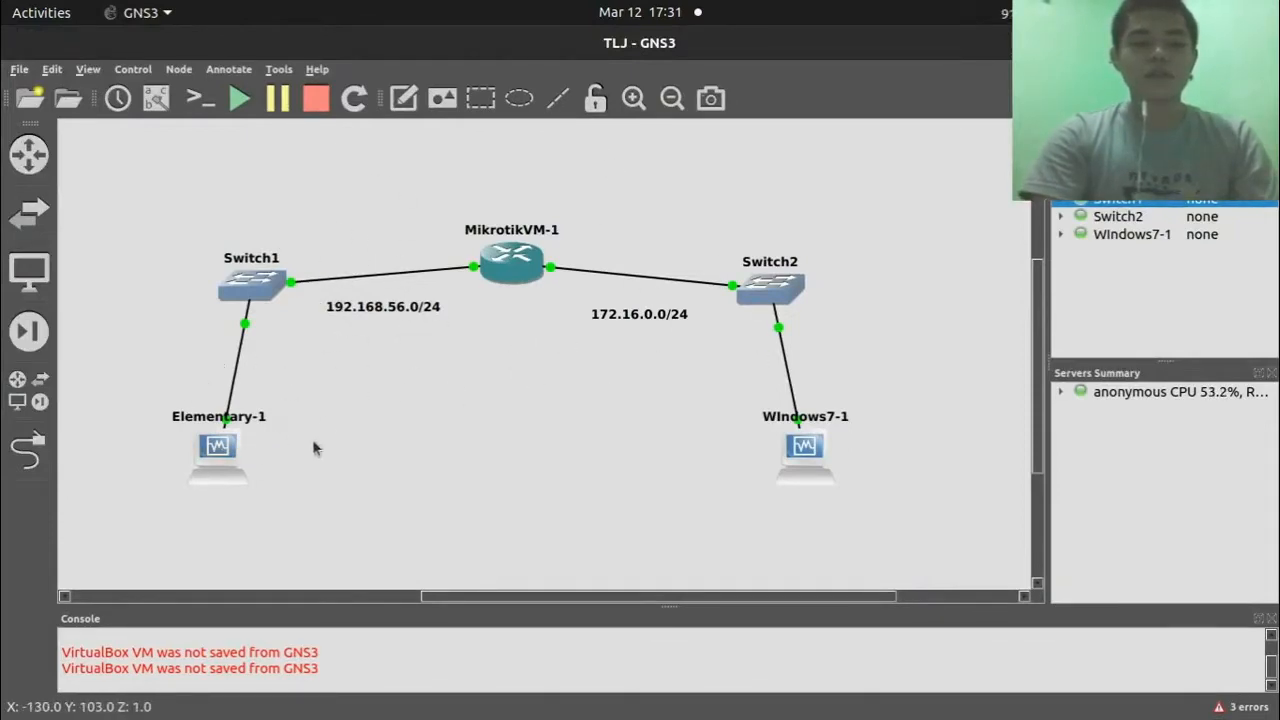
{"action": "mouse_move", "coordinate": [2, 405]}
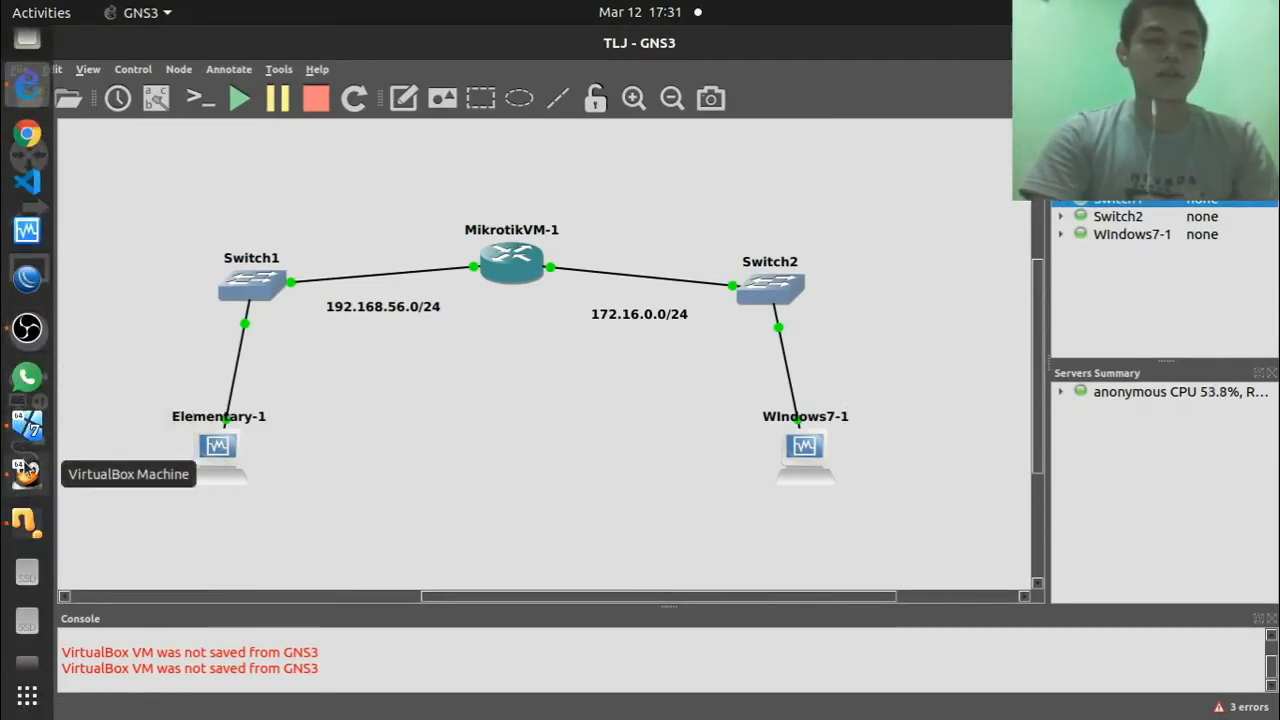
{"action": "left_click", "coordinate": [27, 470]}
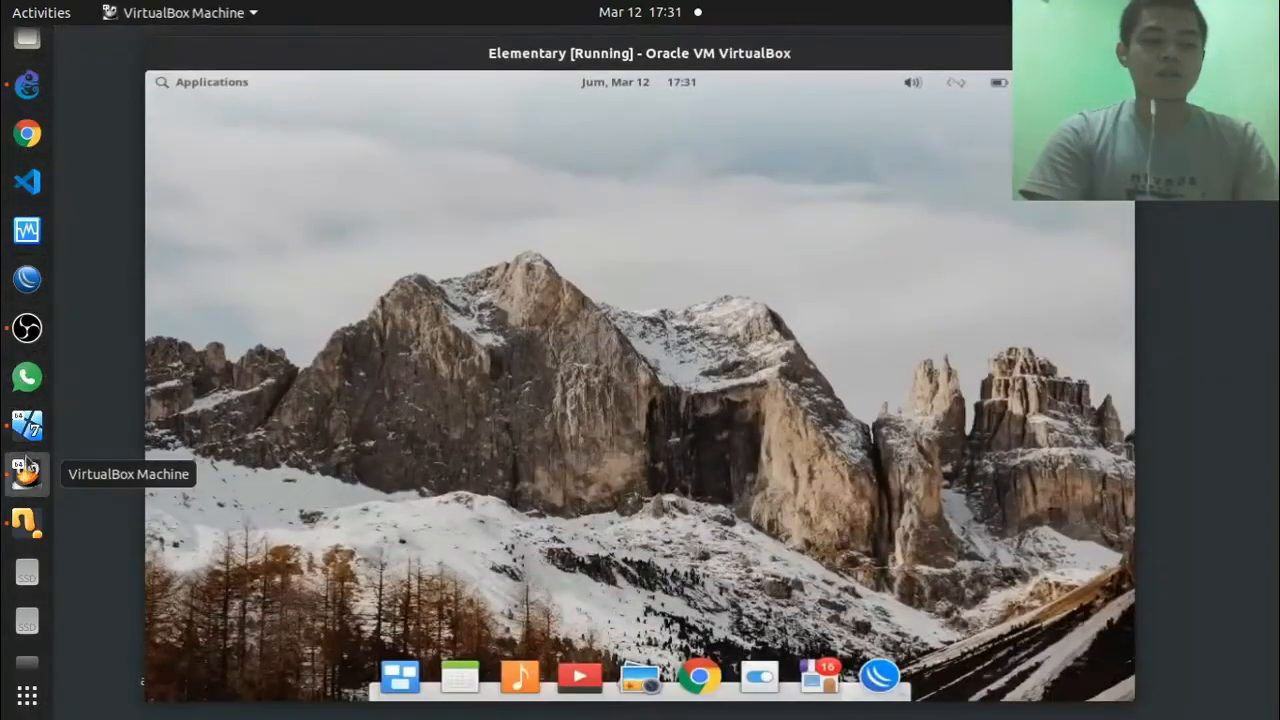
{"action": "left_click", "coordinate": [956, 84]}
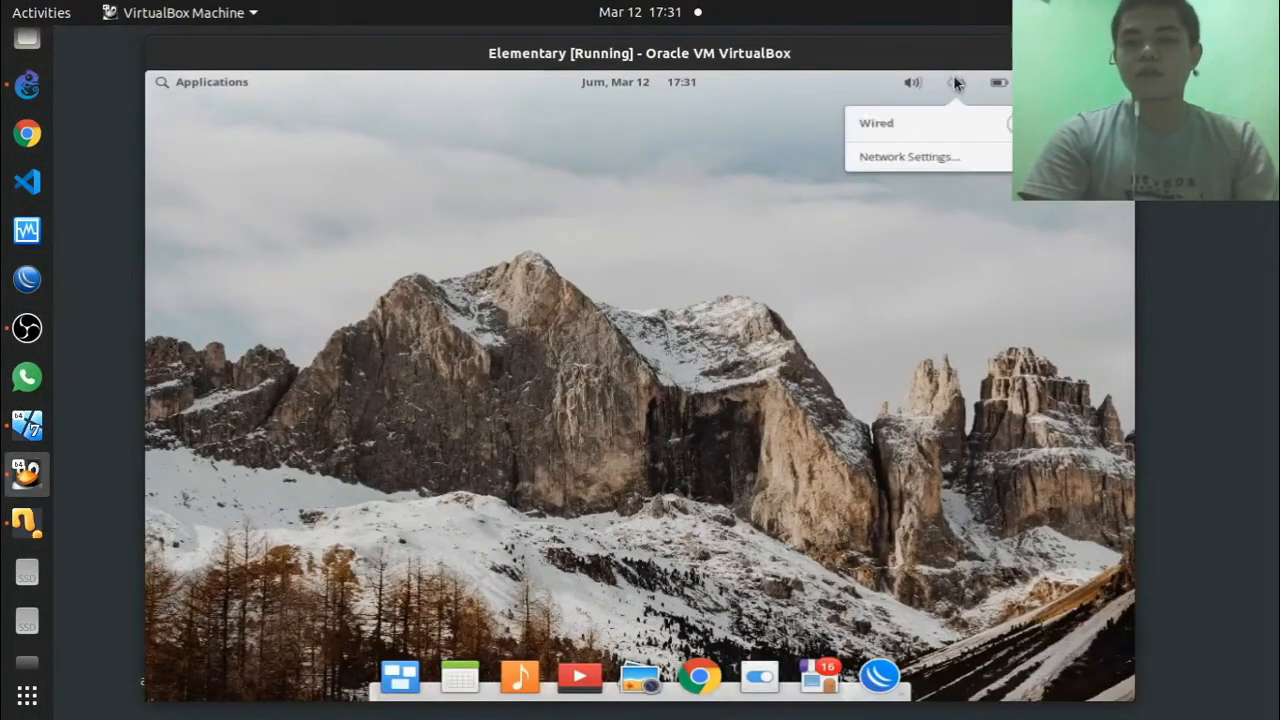
{"action": "left_click", "coordinate": [893, 160]}
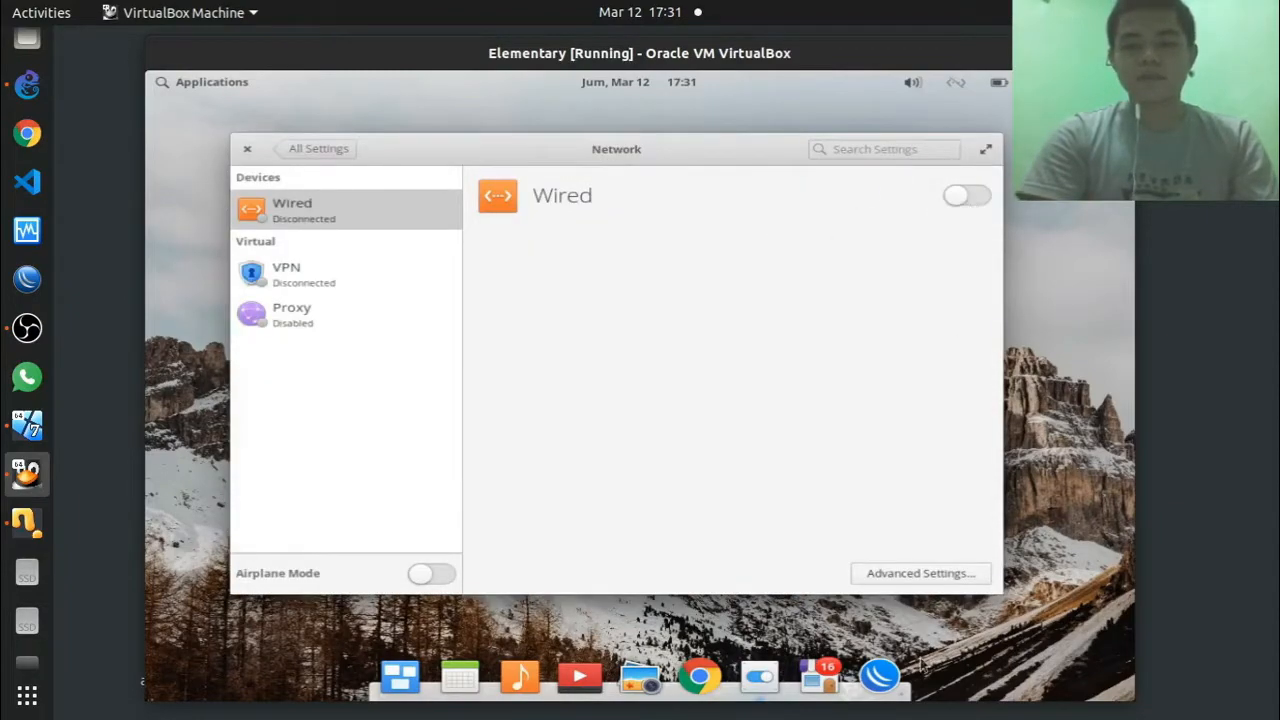
Step: Switch the wired connection's IPv4 method to Manual in Advanced Settings
{"action": "left_click", "coordinate": [889, 576]}
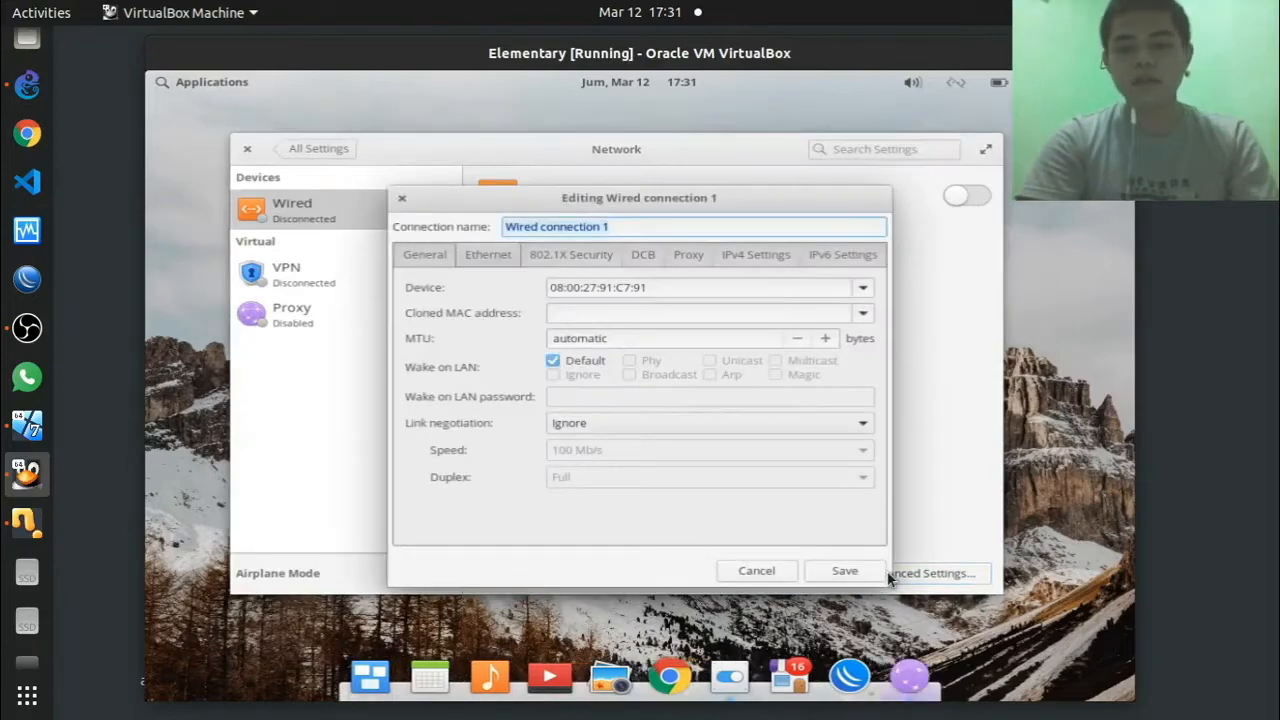
{"action": "left_click", "coordinate": [749, 255]}
{"action": "left_click", "coordinate": [565, 290]}
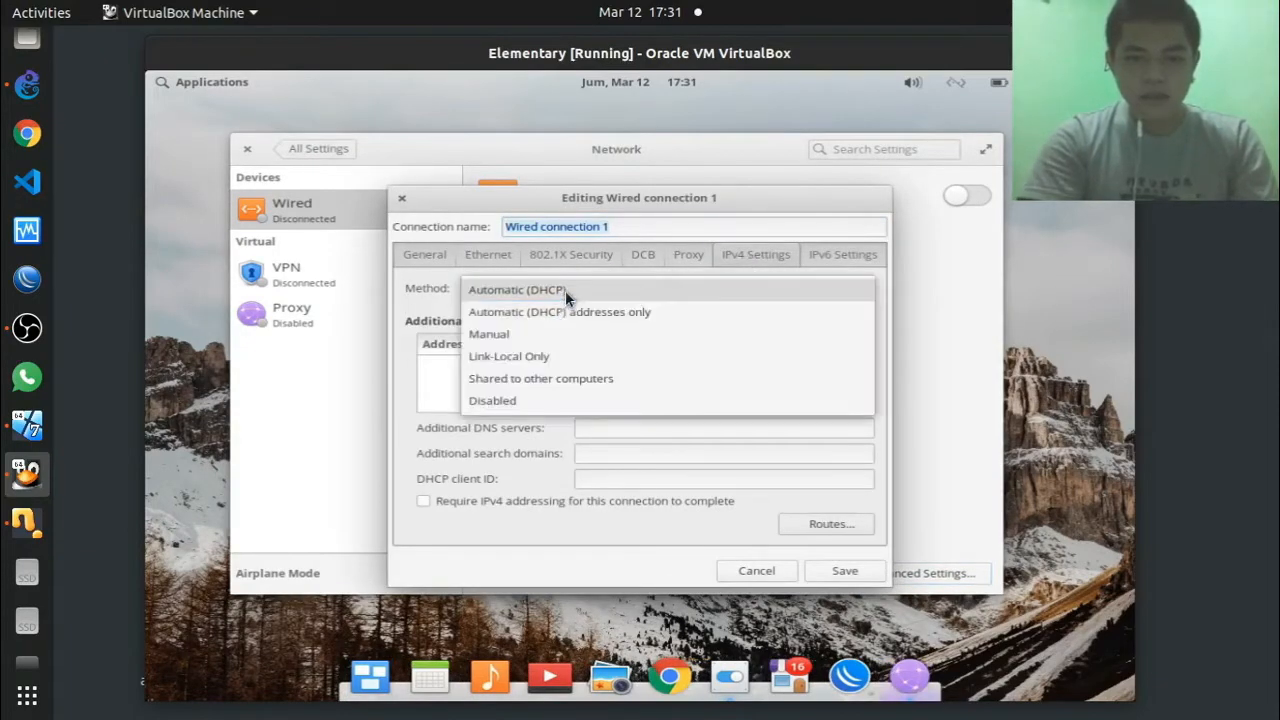
{"action": "left_click", "coordinate": [501, 333]}
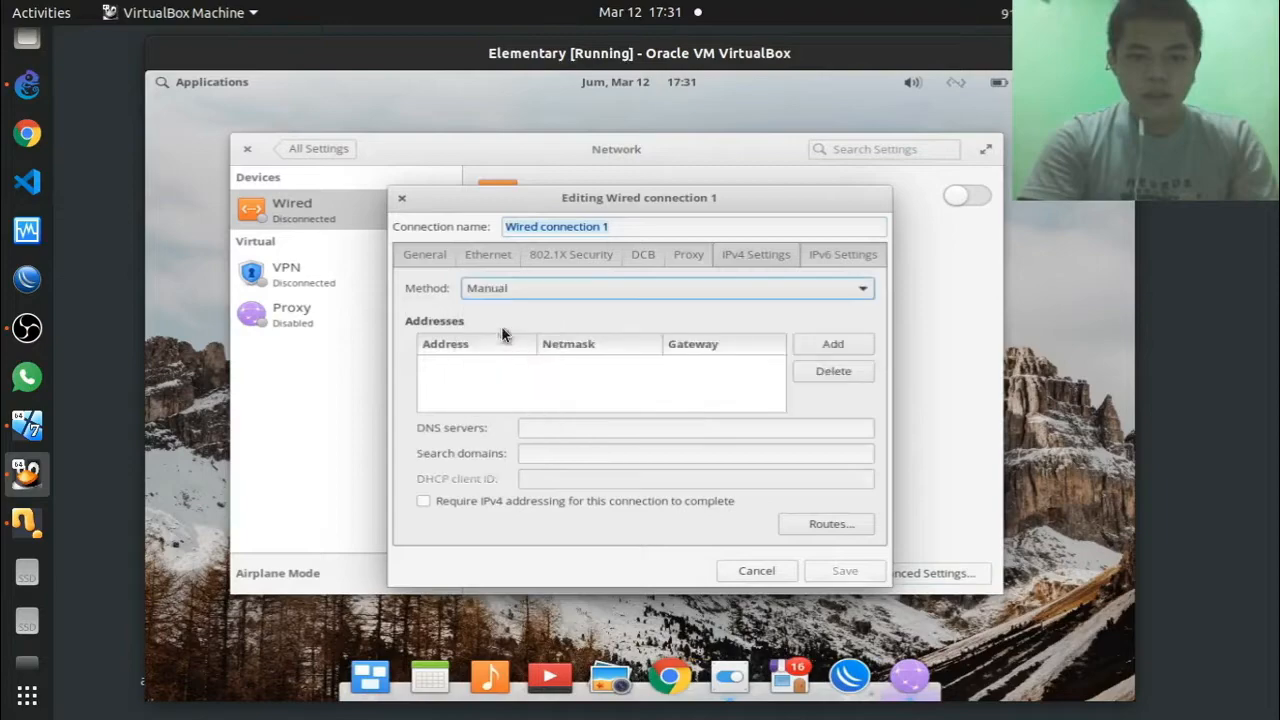
Step: Add address 192.168.56.2, netmask 255.255.255.0, gateway 192.168.56.1, and save
{"action": "left_click", "coordinate": [845, 352]}
{"action": "type", "text": "192.168.1.10"}
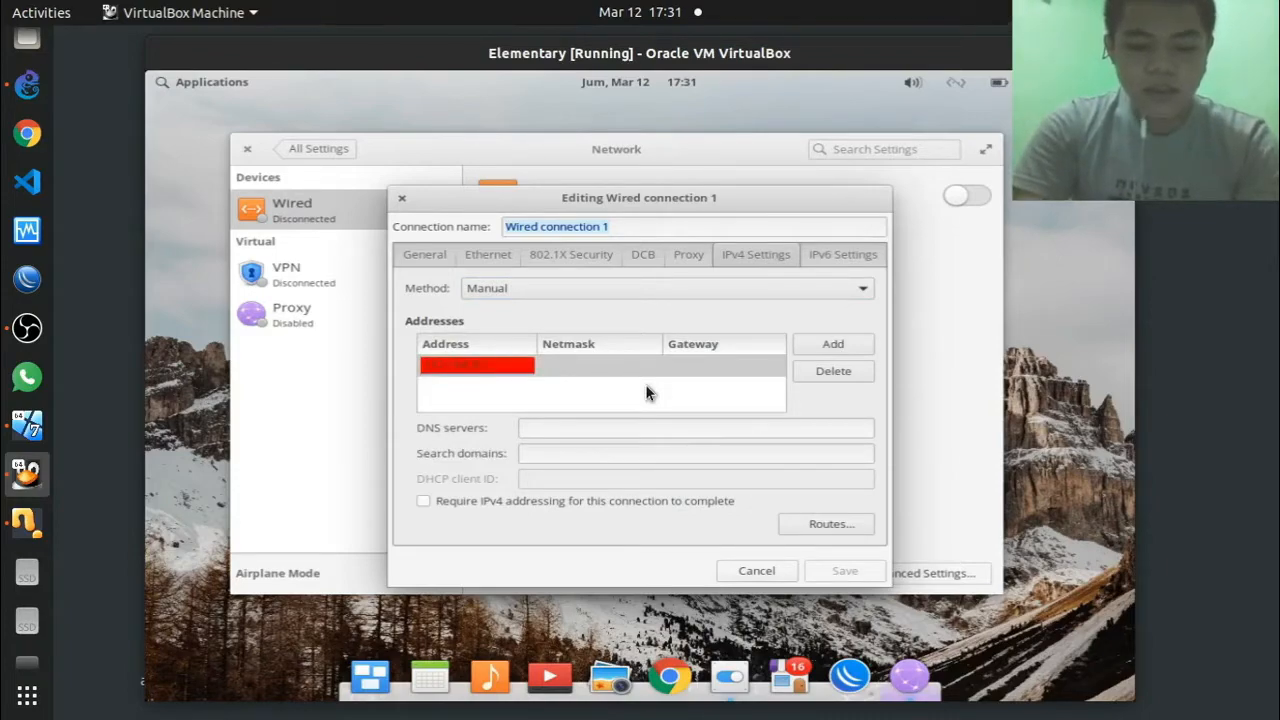
{"action": "key", "text": "Return"}
{"action": "left_click", "coordinate": [610, 362]}
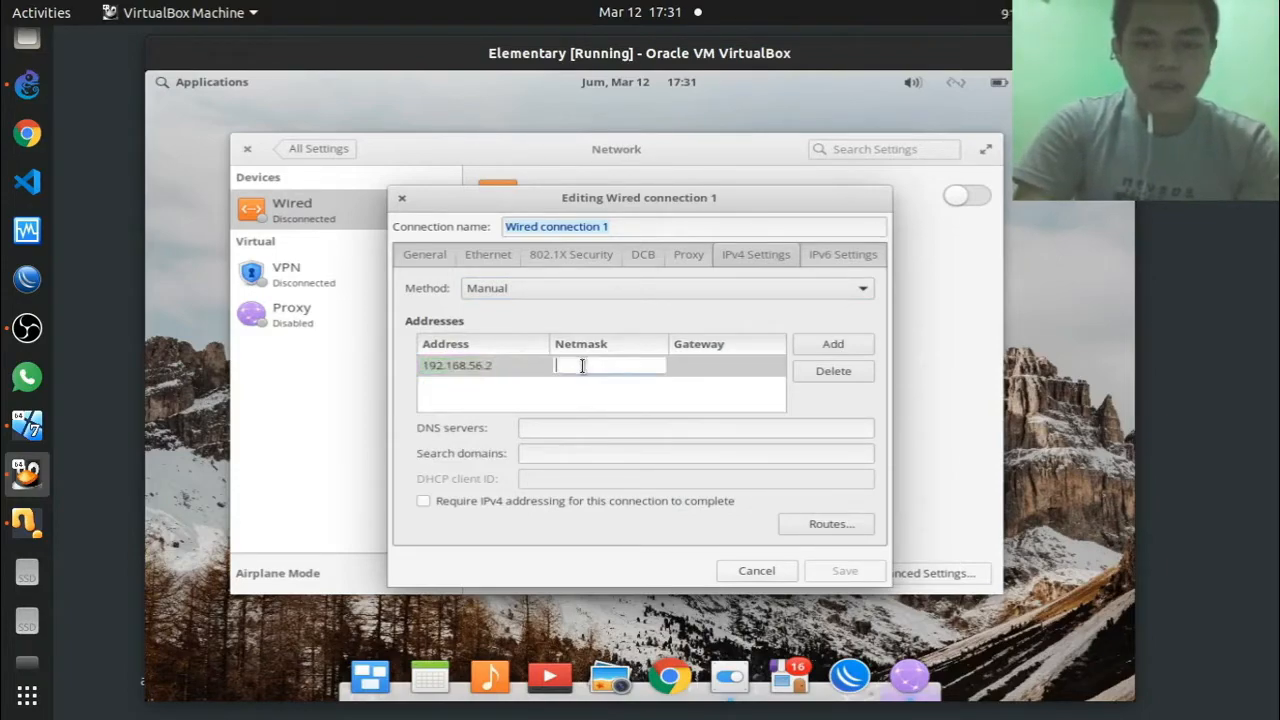
{"action": "type", "text": "24"}
{"action": "key", "text": "BackSpace"}
{"action": "key", "text": "BackSpace"}
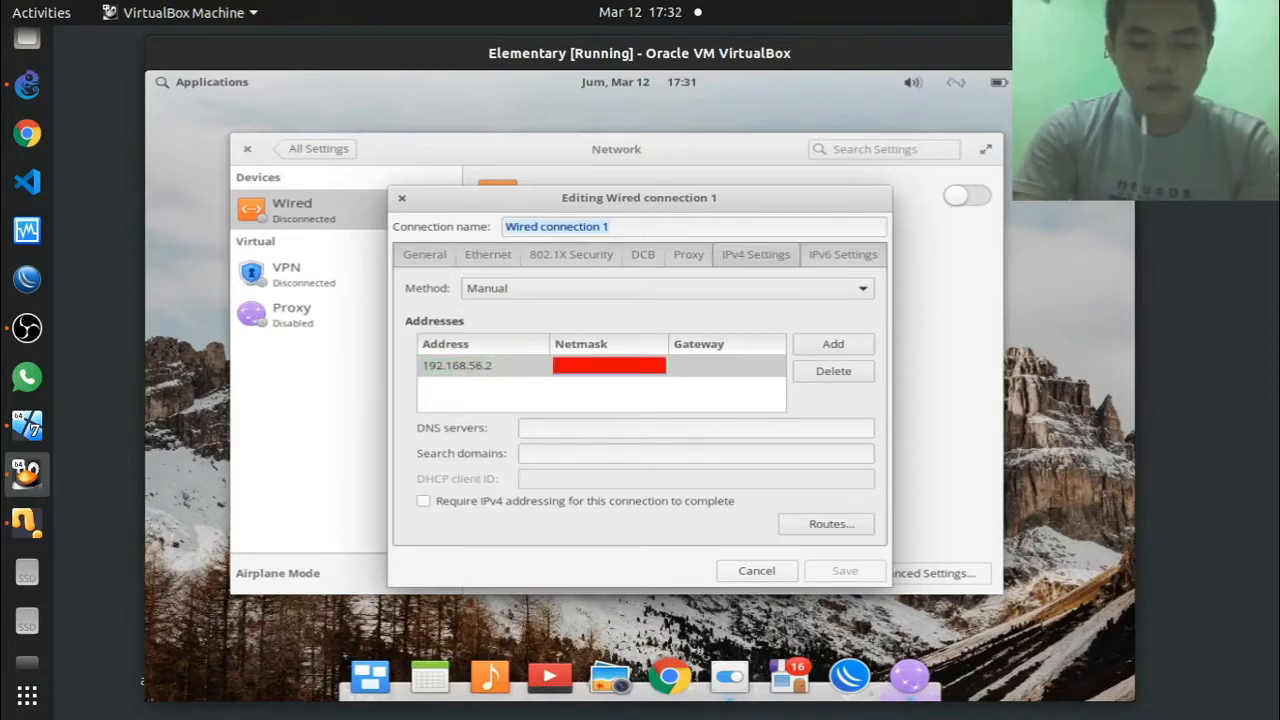
{"action": "type", "text": "255.255.255."}
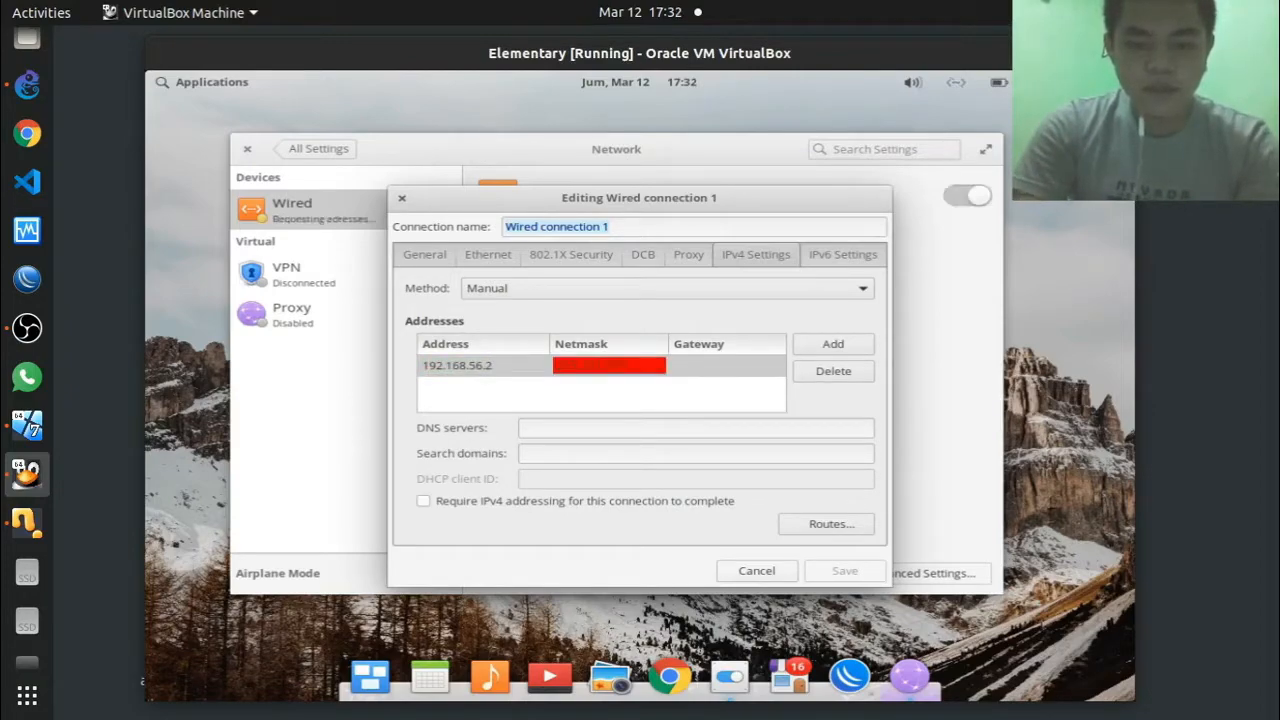
{"action": "type", "text": "0"}
{"action": "key", "text": "Tab"}
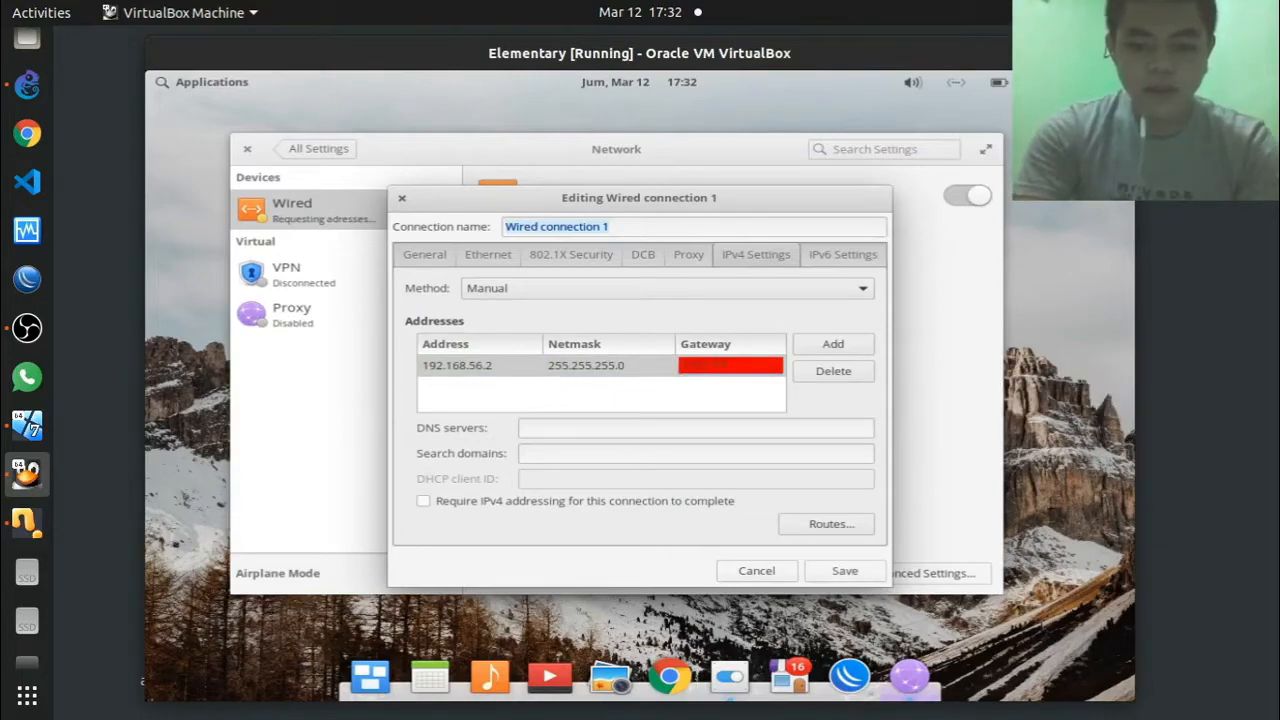
{"action": "type", "text": "192.168.56.1"}
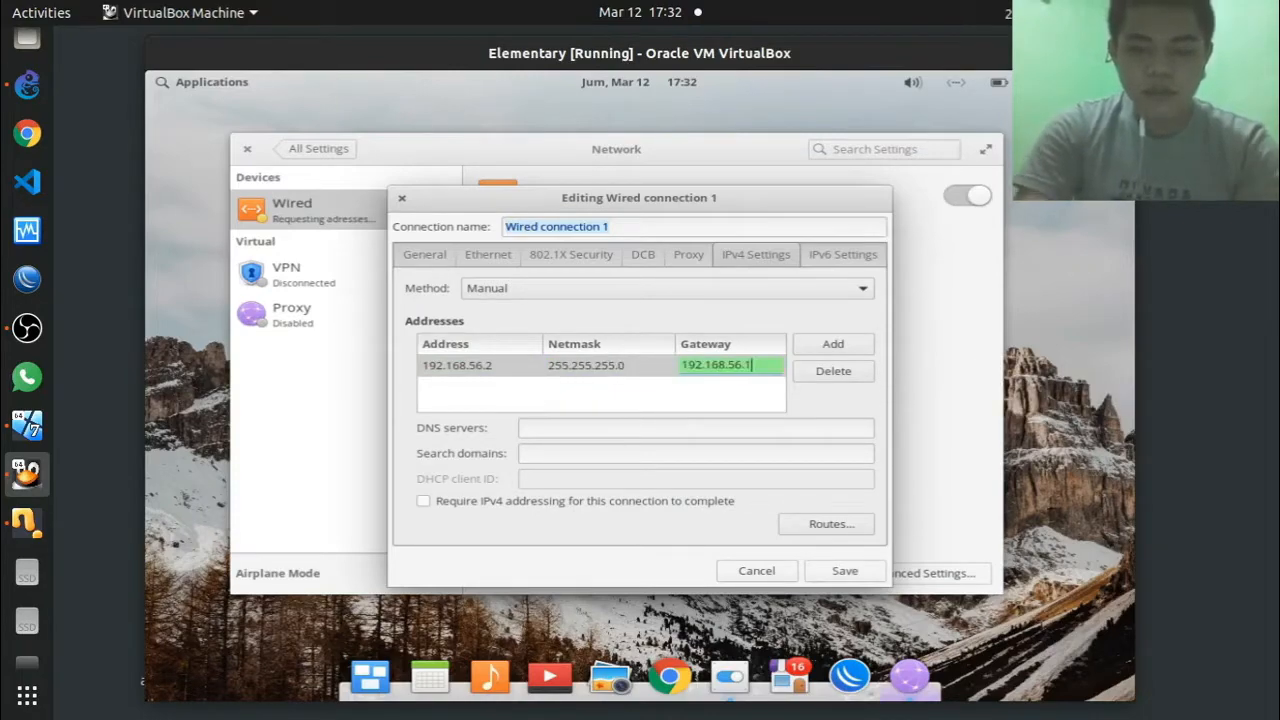
{"action": "left_click", "coordinate": [667, 395]}
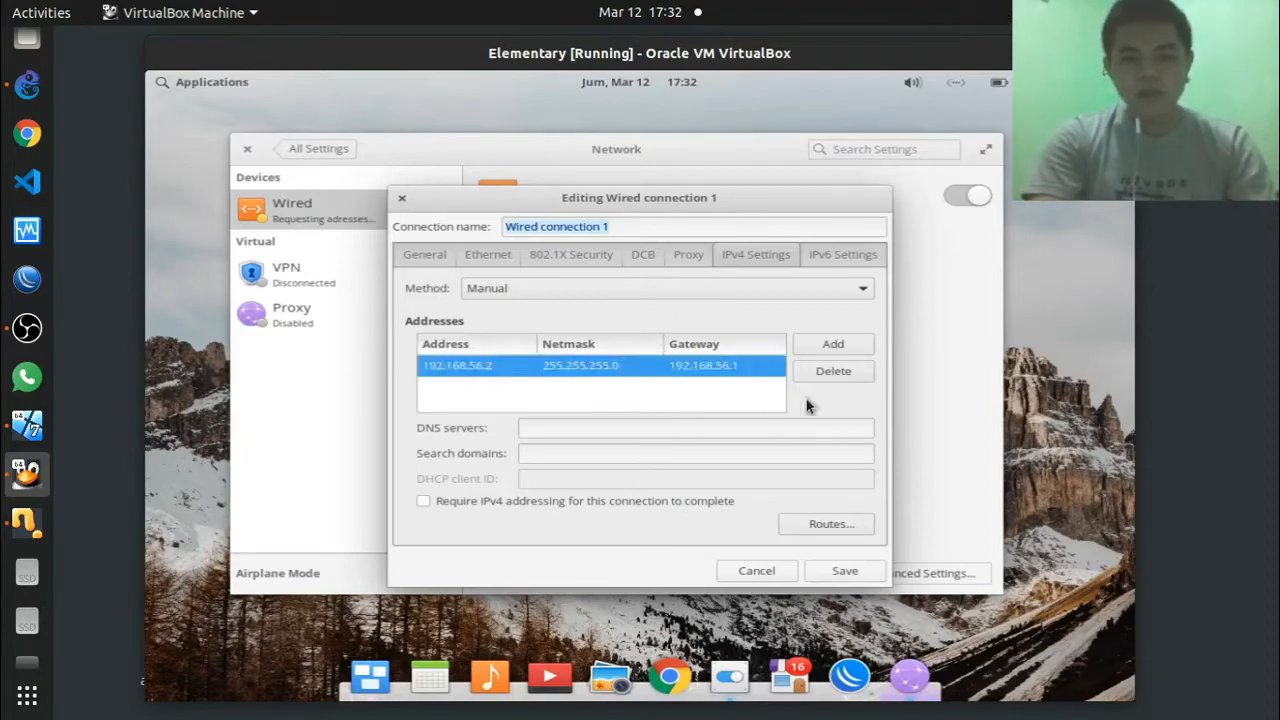
{"action": "left_click", "coordinate": [850, 576]}
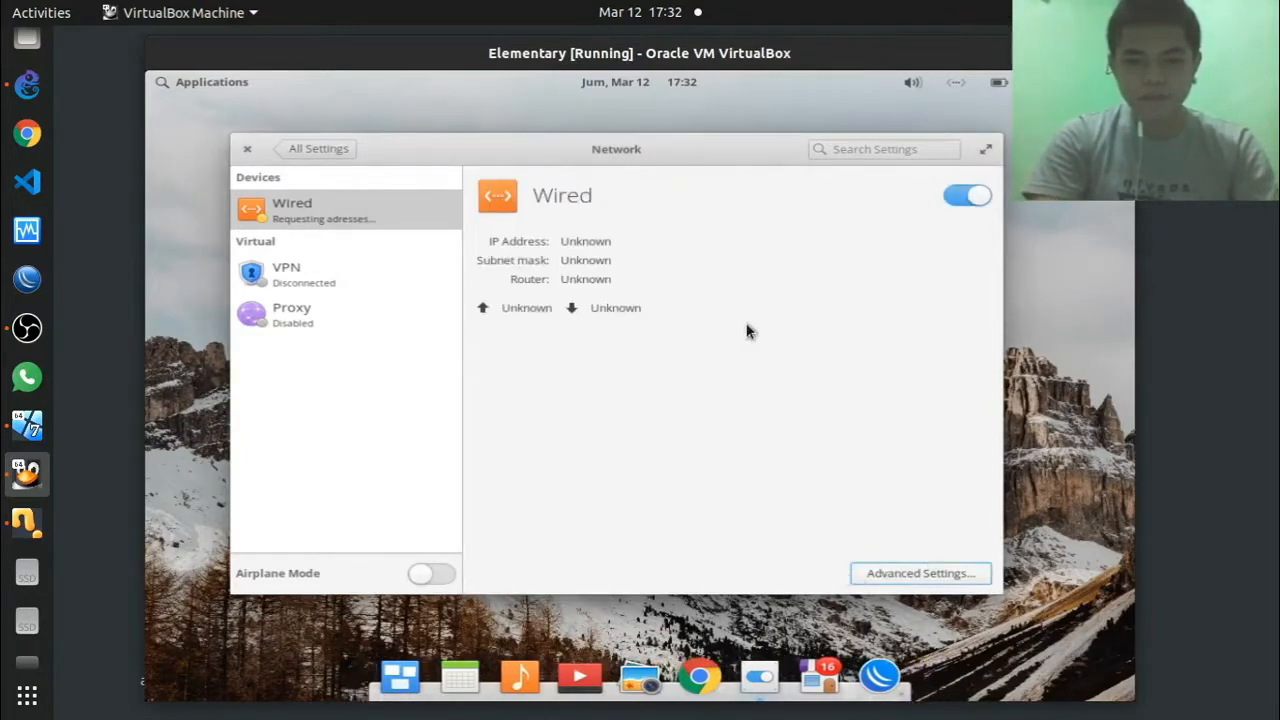
Step: Switch the Wired connection off and back on
{"action": "left_click", "coordinate": [965, 197]}
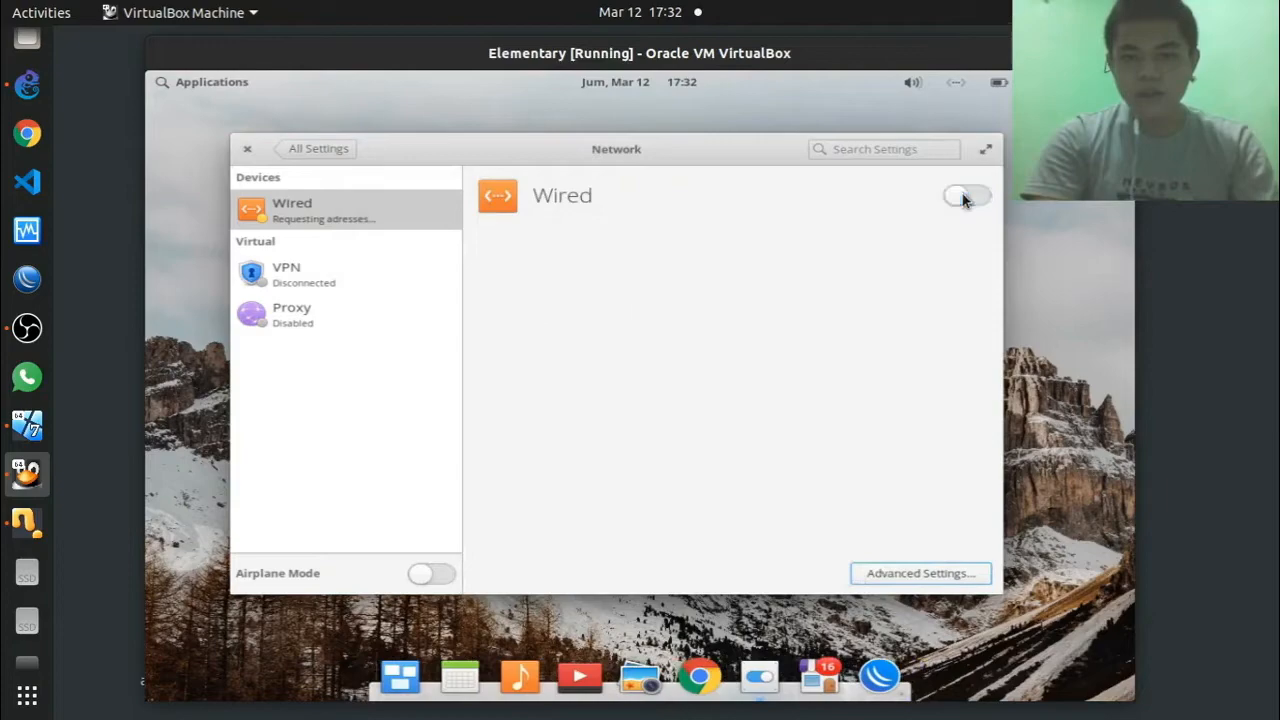
{"action": "left_click", "coordinate": [964, 198]}
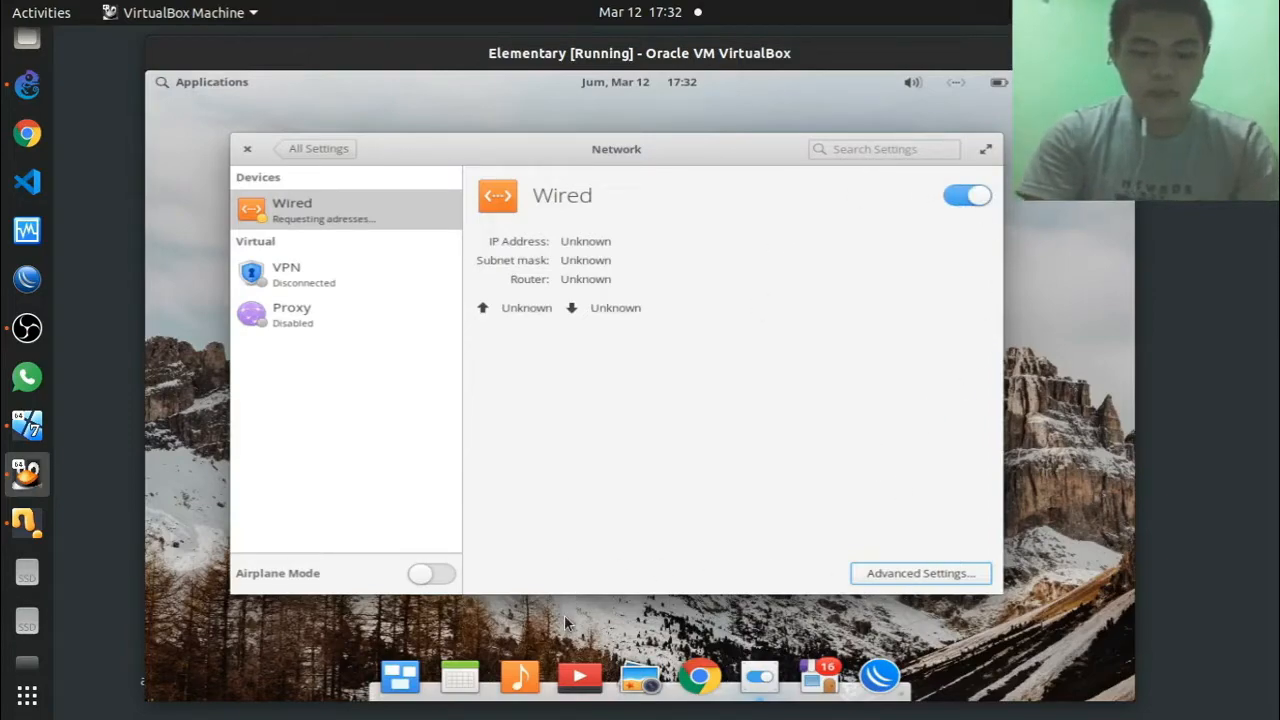
Step: Run ifconfig in a new terminal to inspect enp0s3, which shows only an IPv6 link-local address
{"action": "key", "text": "super+t"}
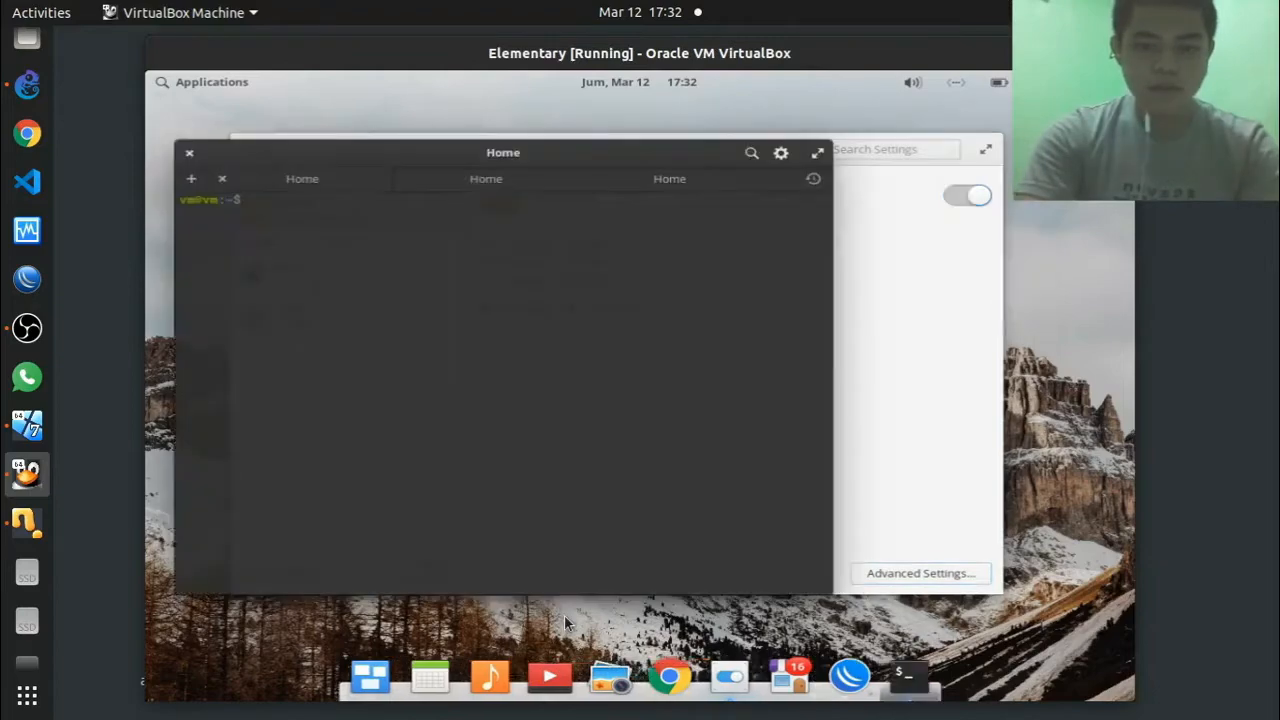
{"action": "type", "text": "ifconfig"}
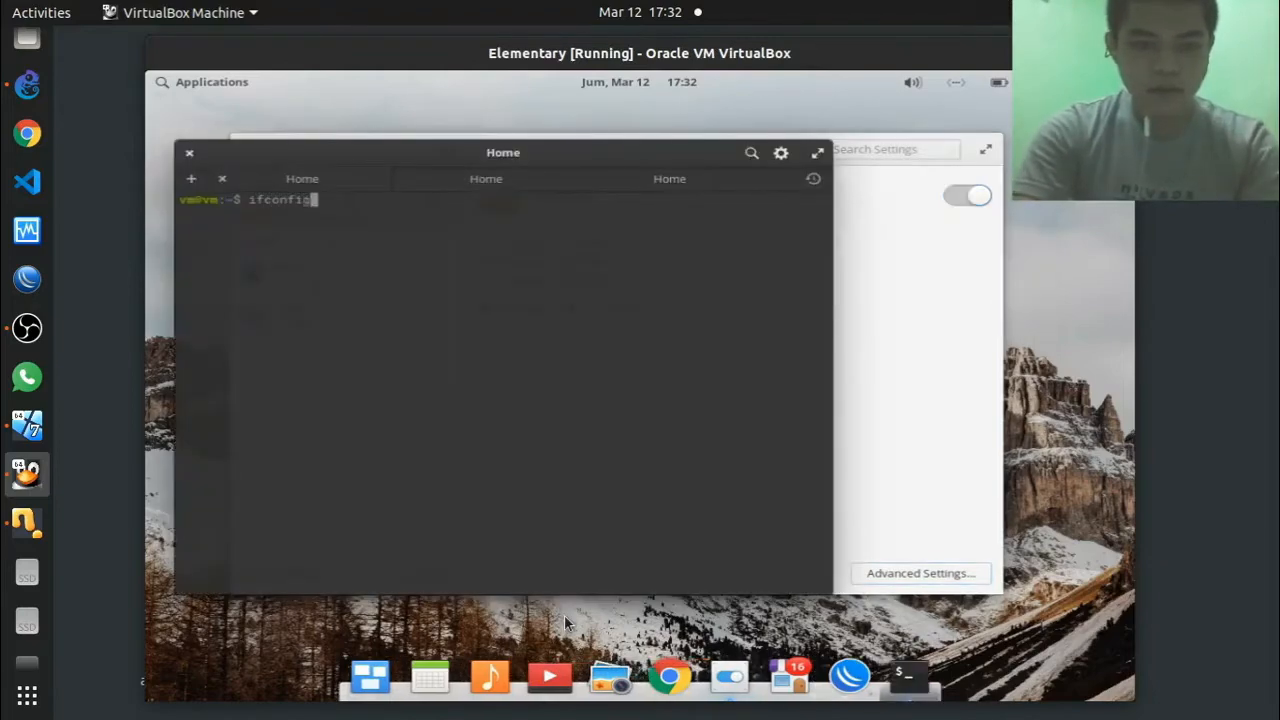
{"action": "key", "text": "Return"}
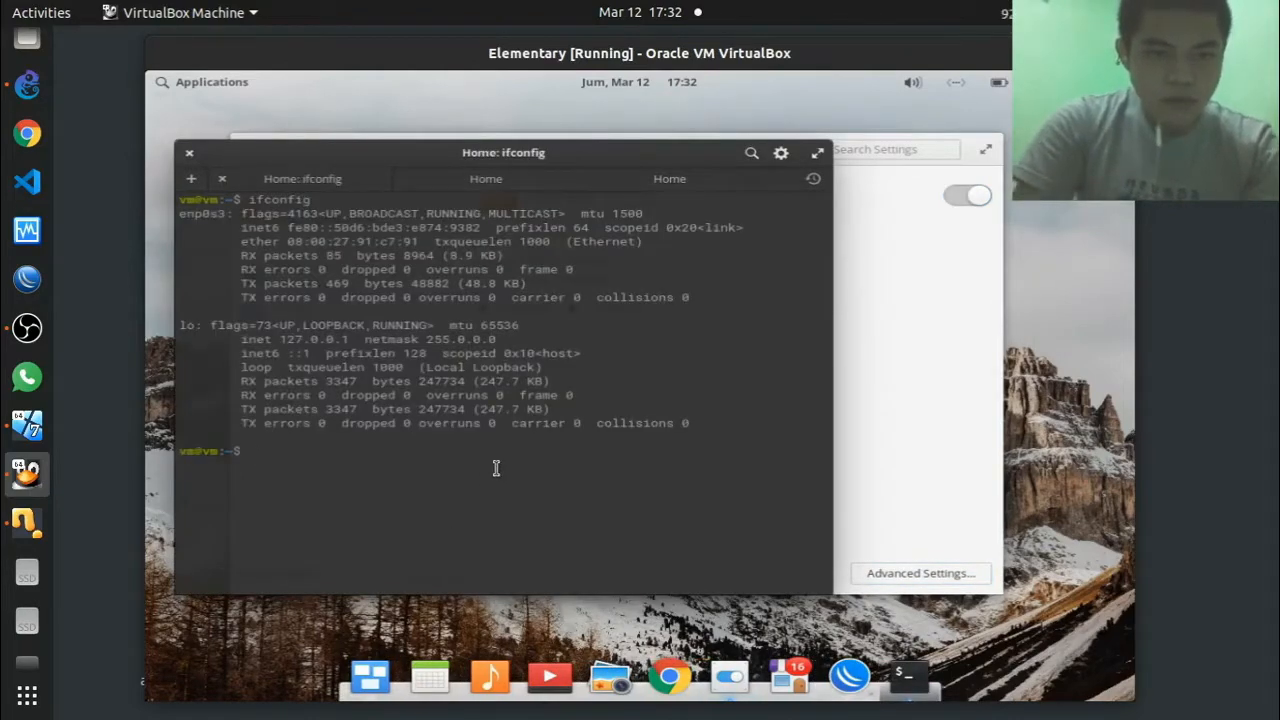
{"action": "left_click_drag", "start_coordinate": [264, 232], "coordinate": [375, 231]}
{"action": "left_click", "coordinate": [376, 232]}
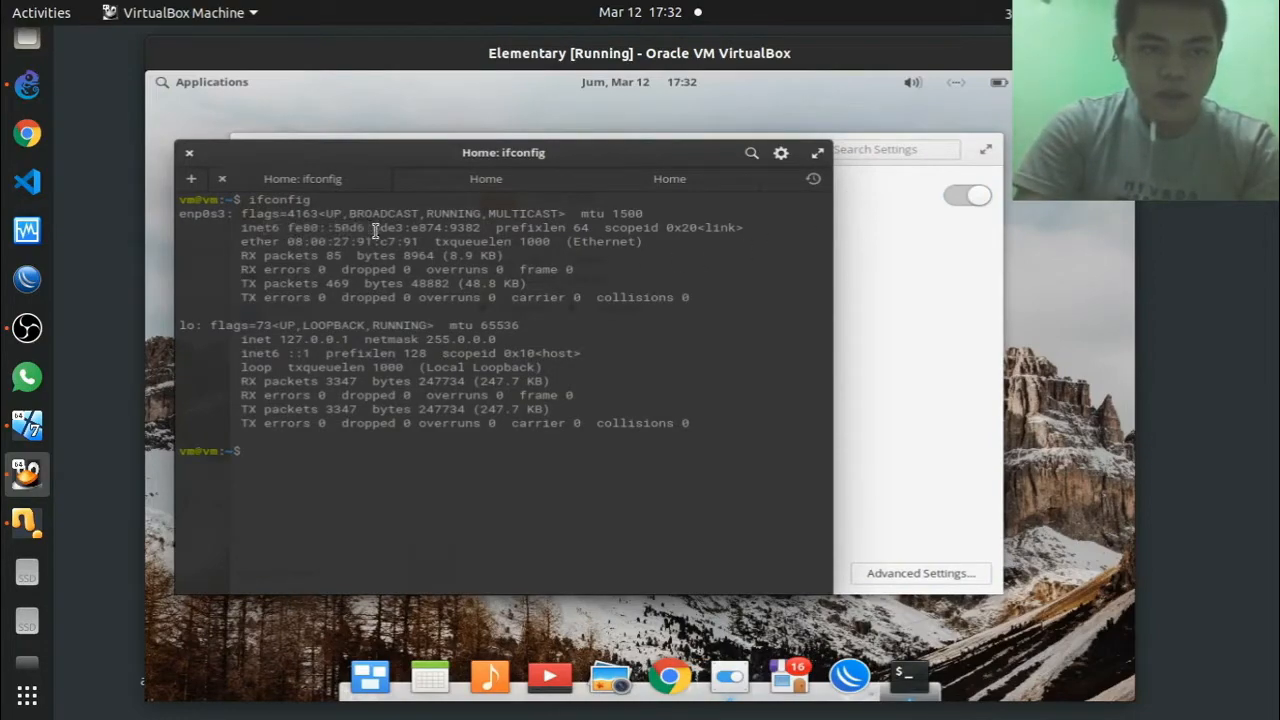
Step: Save the wired connection's manual IPv4 settings 192.168.56.2/24 with gateway 192.168.56.1
{"action": "left_click", "coordinate": [874, 294]}
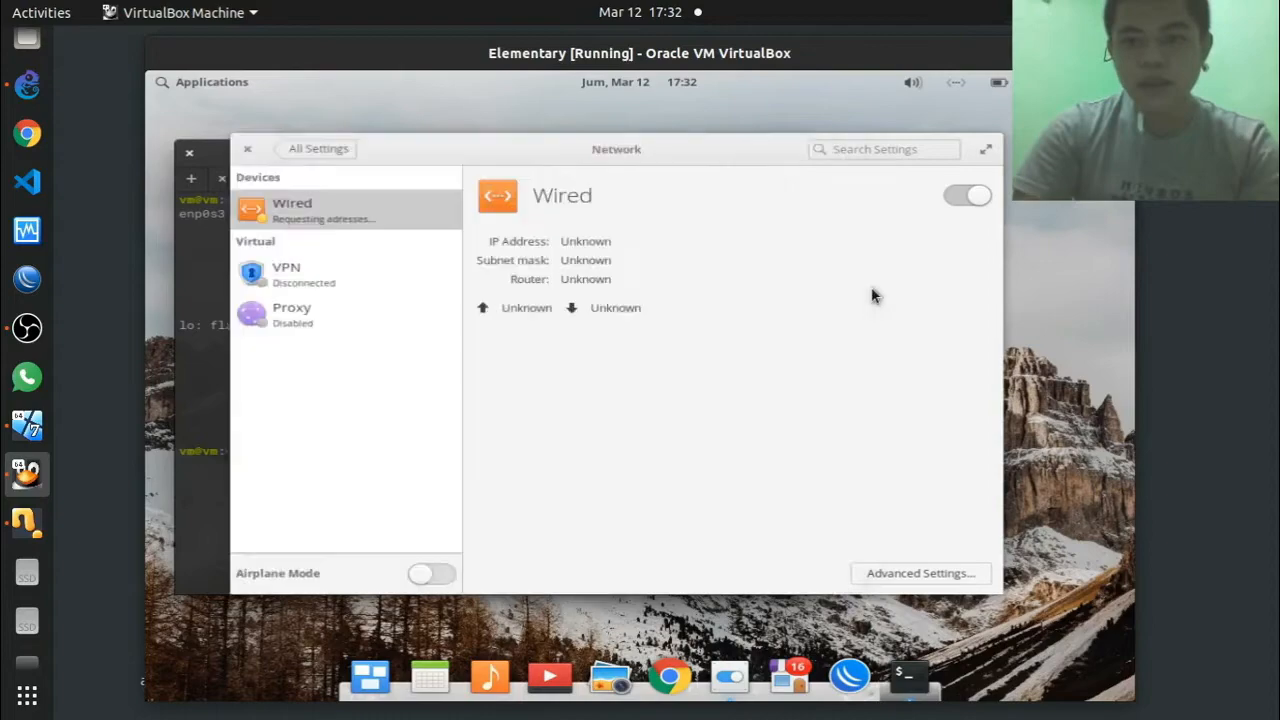
{"action": "left_click", "coordinate": [973, 197]}
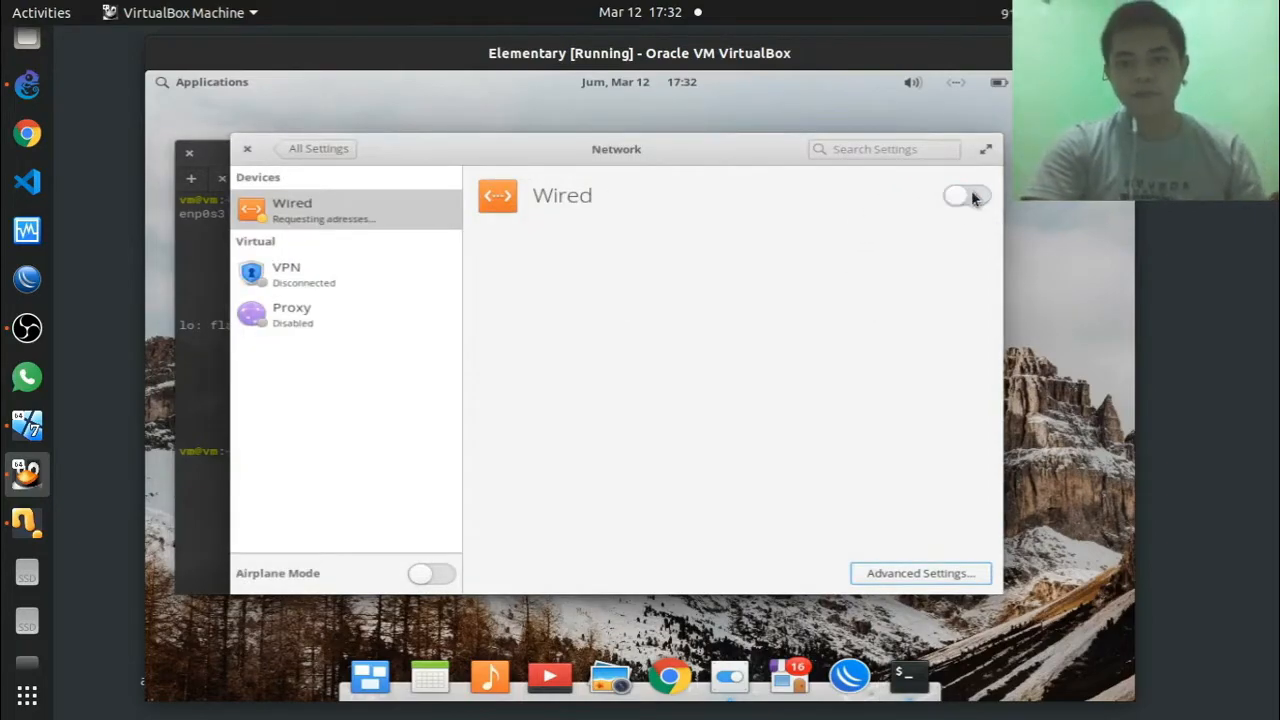
{"action": "left_click", "coordinate": [973, 197]}
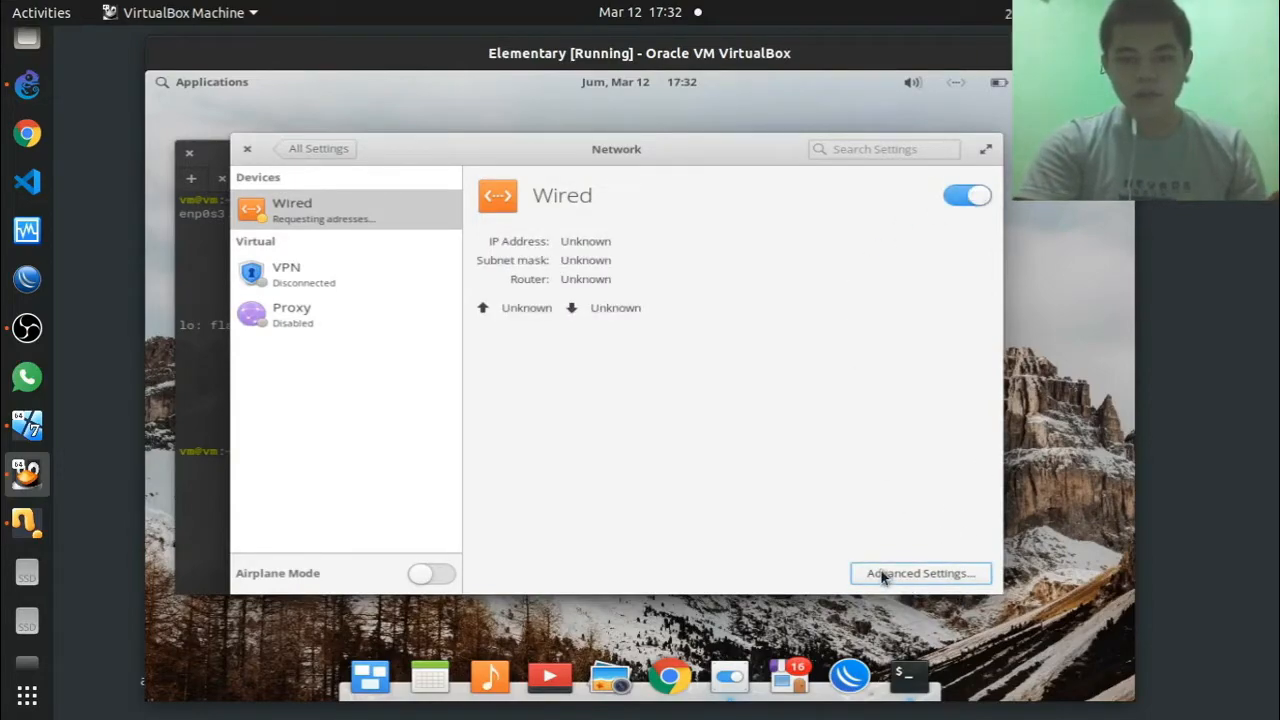
{"action": "left_click", "coordinate": [883, 573]}
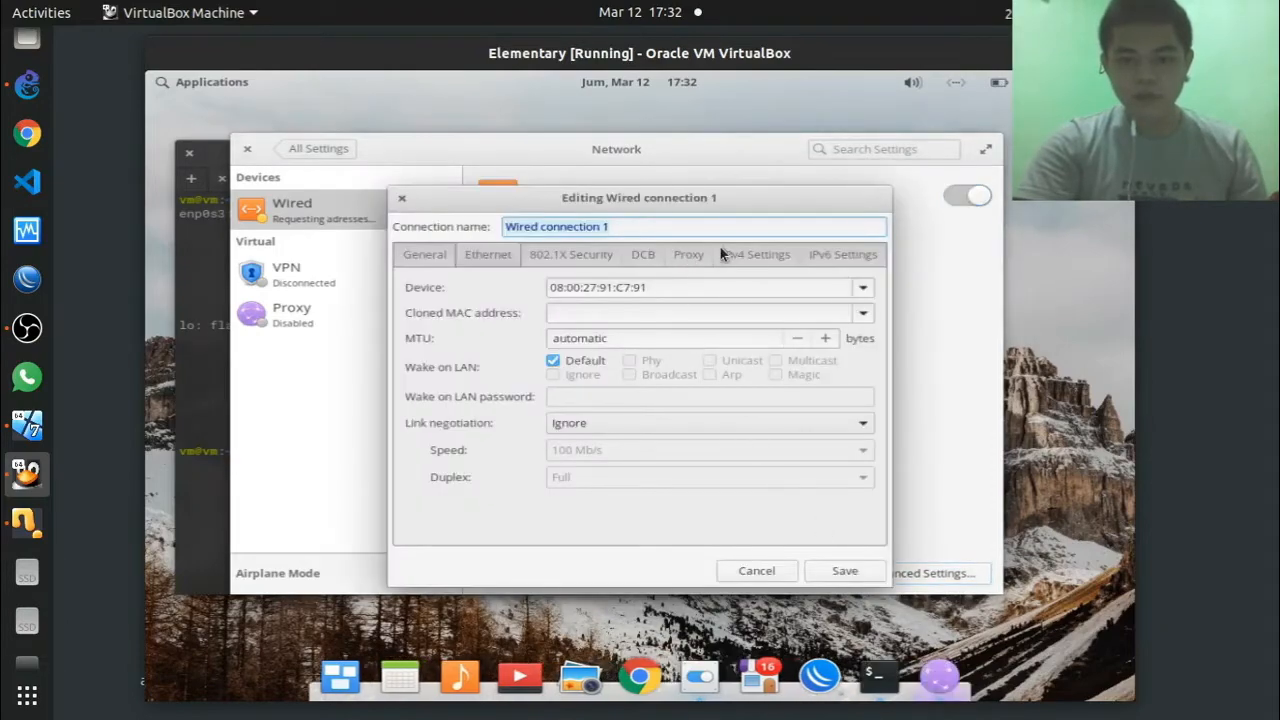
{"action": "left_click", "coordinate": [755, 256]}
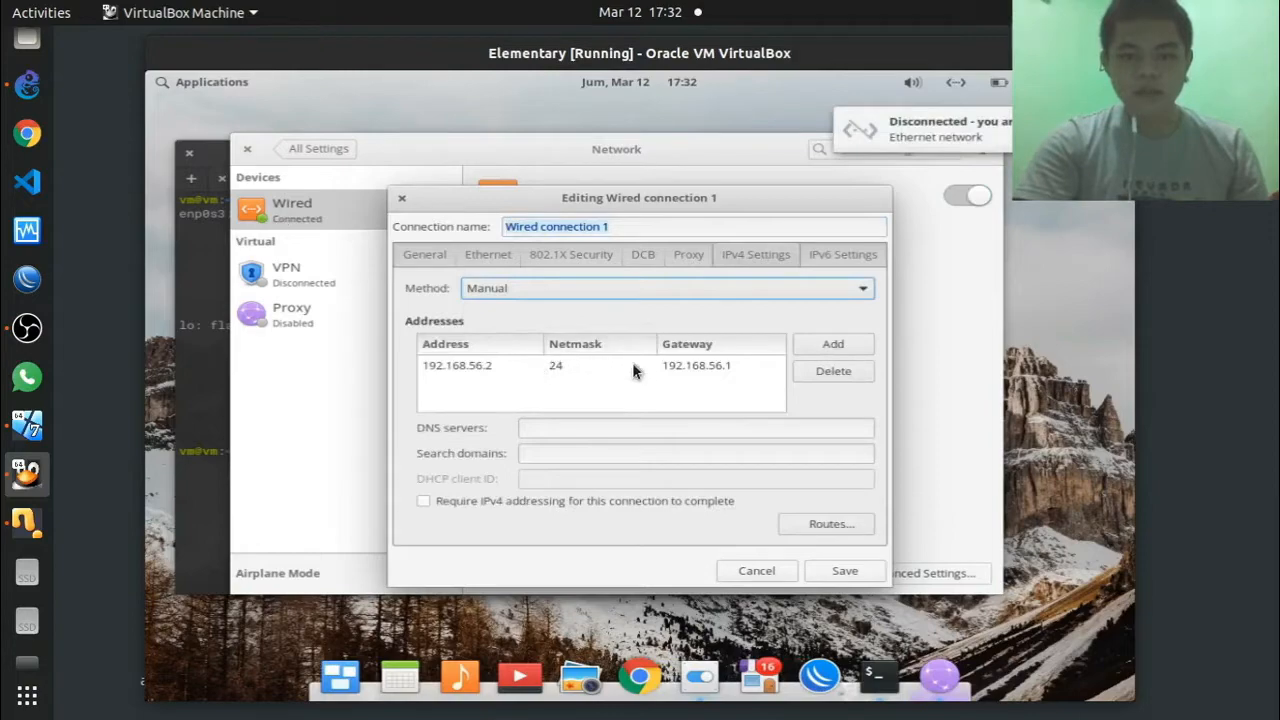
{"action": "left_click", "coordinate": [843, 571]}
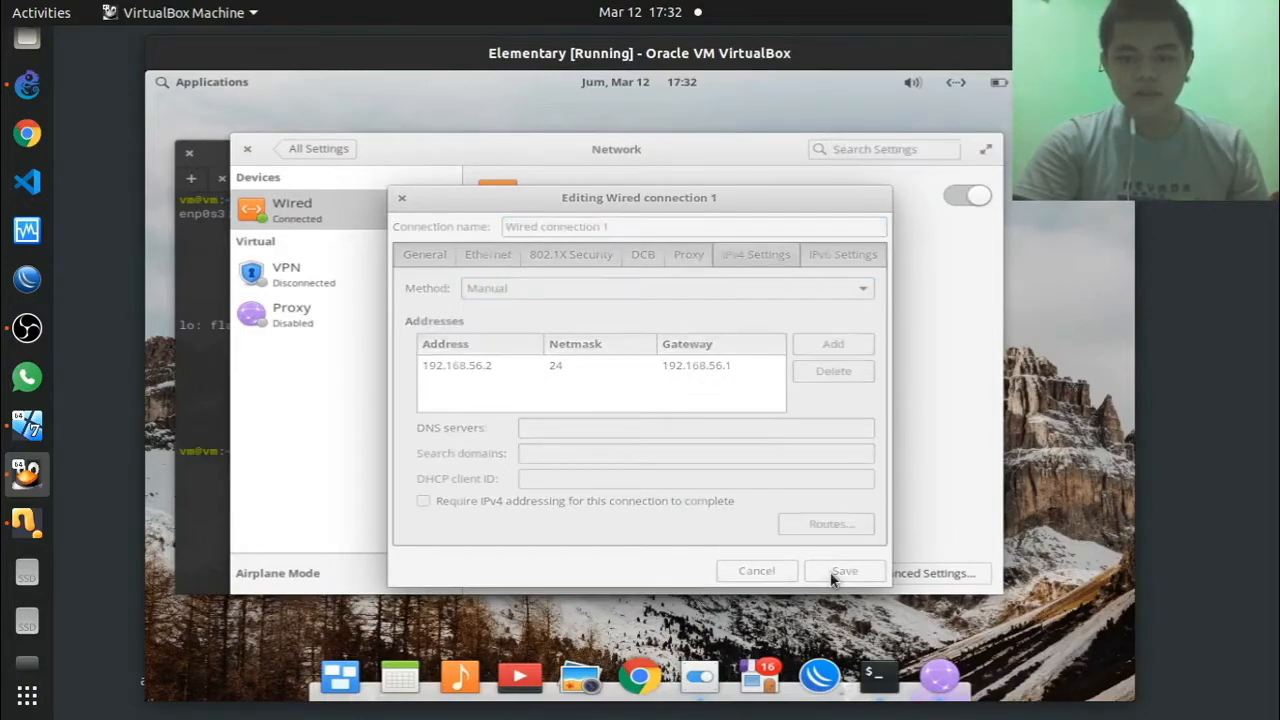
Step: Reconnect the Wired connection so it takes 192.168.56.2, then close Network Settings
{"action": "left_click", "coordinate": [975, 196]}
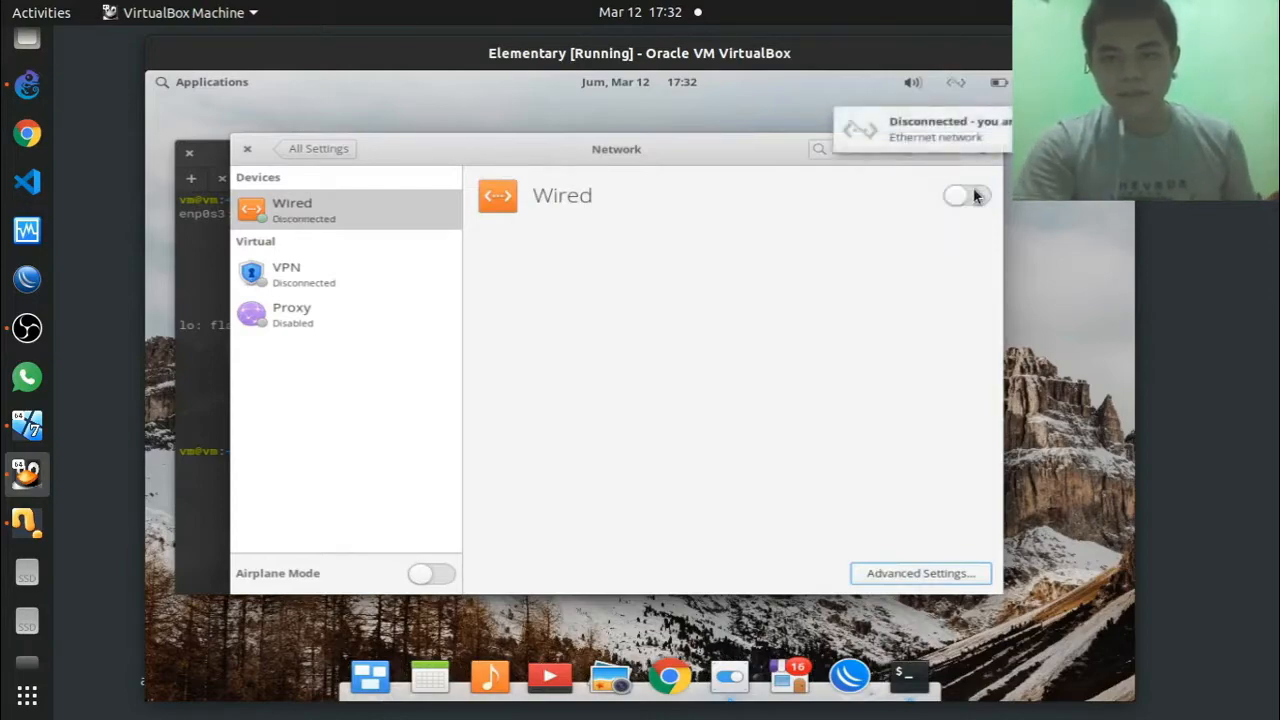
{"action": "left_click", "coordinate": [975, 196]}
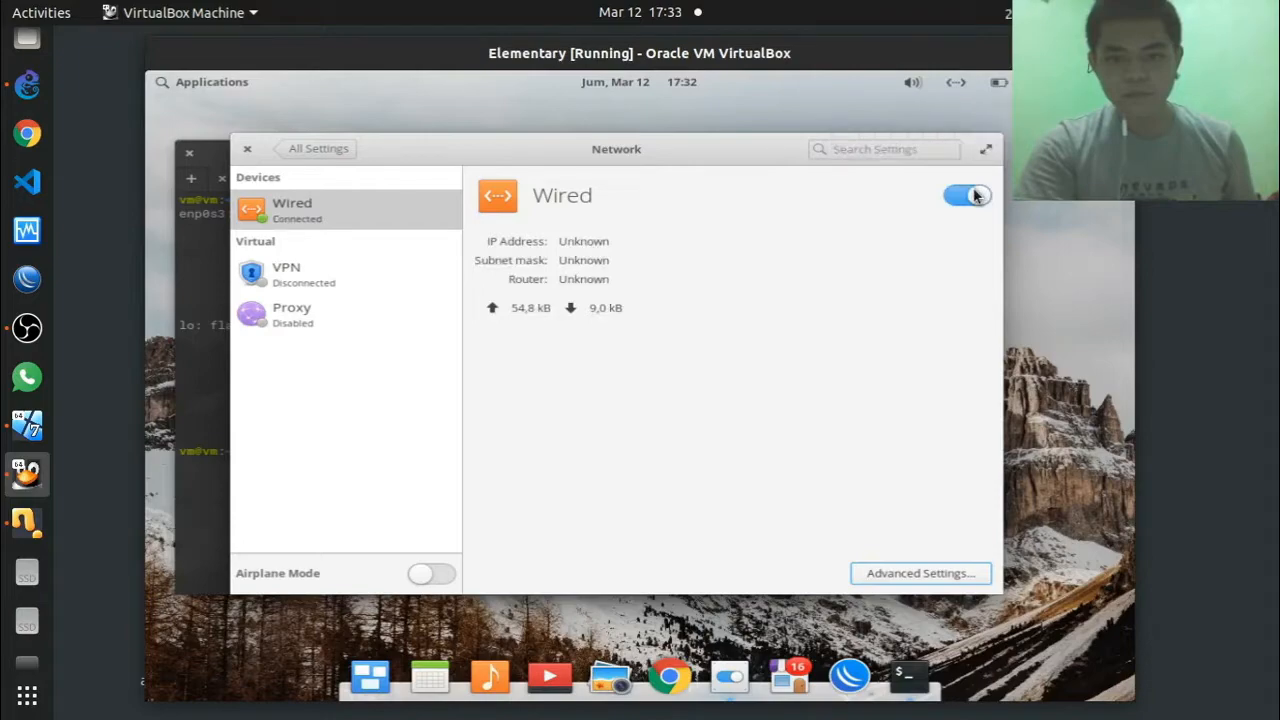
{"action": "left_click", "coordinate": [975, 196]}
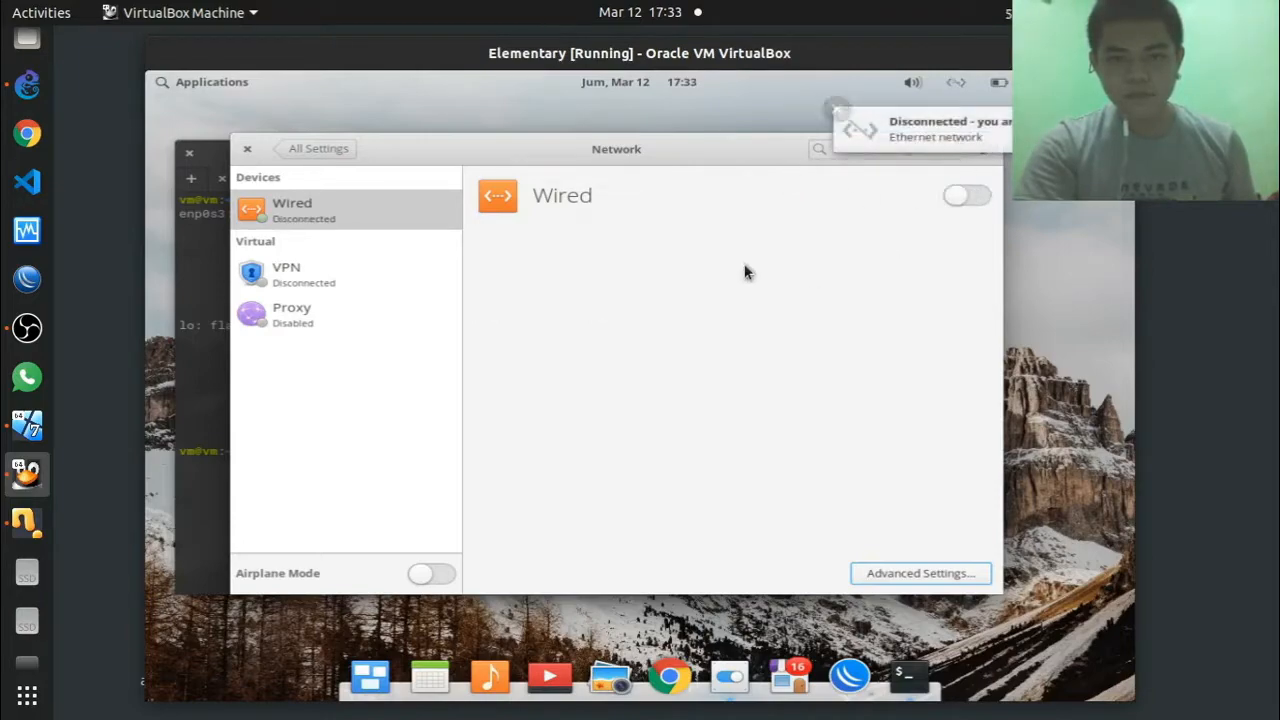
{"action": "left_click", "coordinate": [839, 107]}
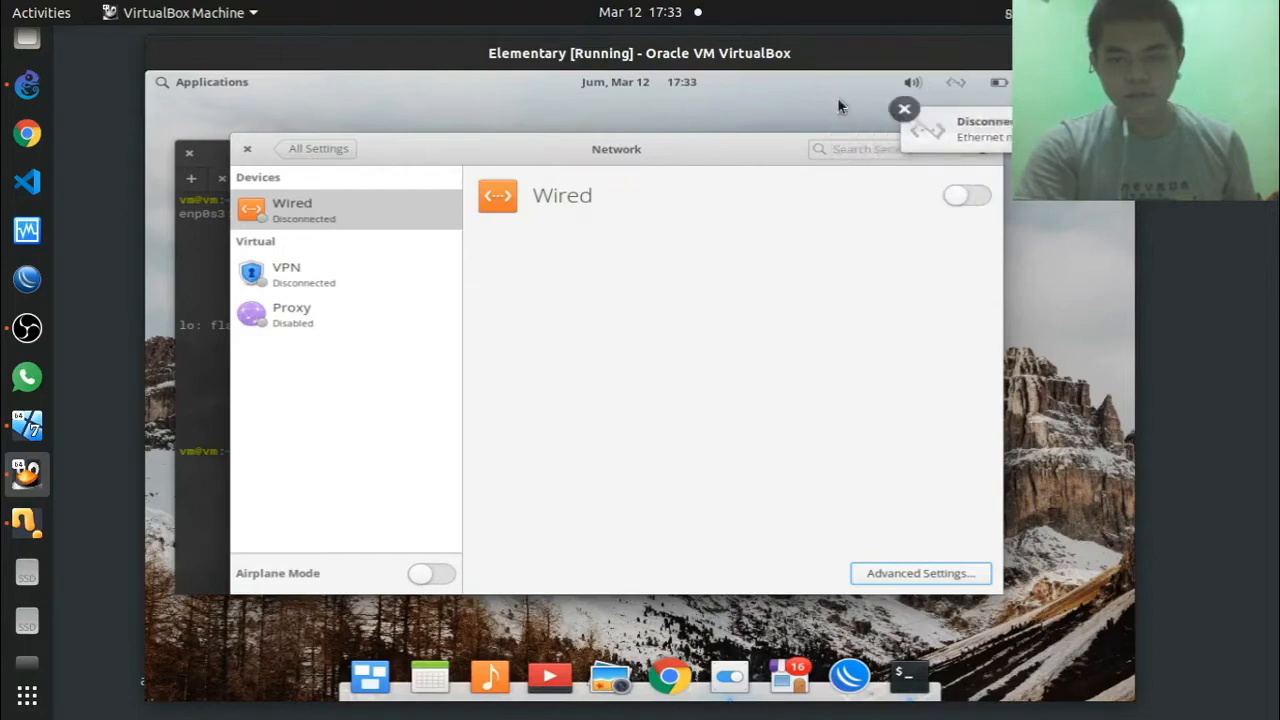
{"action": "left_click", "coordinate": [965, 199]}
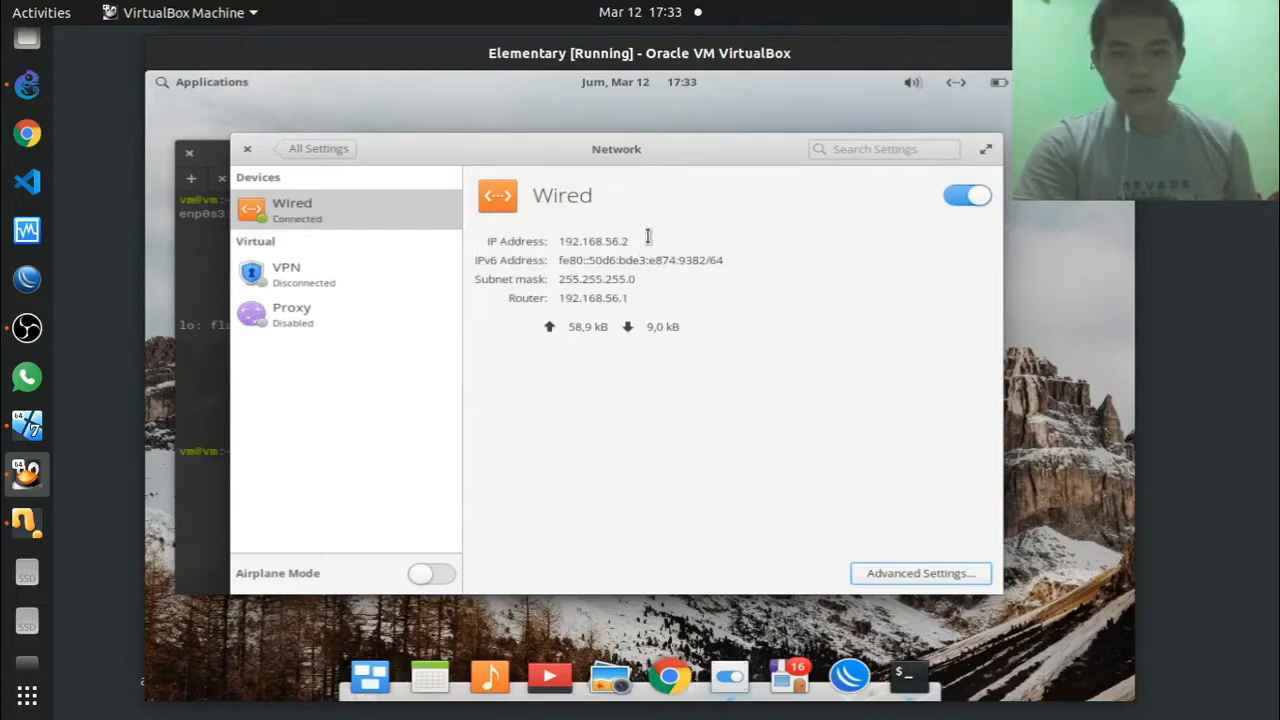
{"action": "left_click_drag", "start_coordinate": [631, 241], "coordinate": [546, 242]}
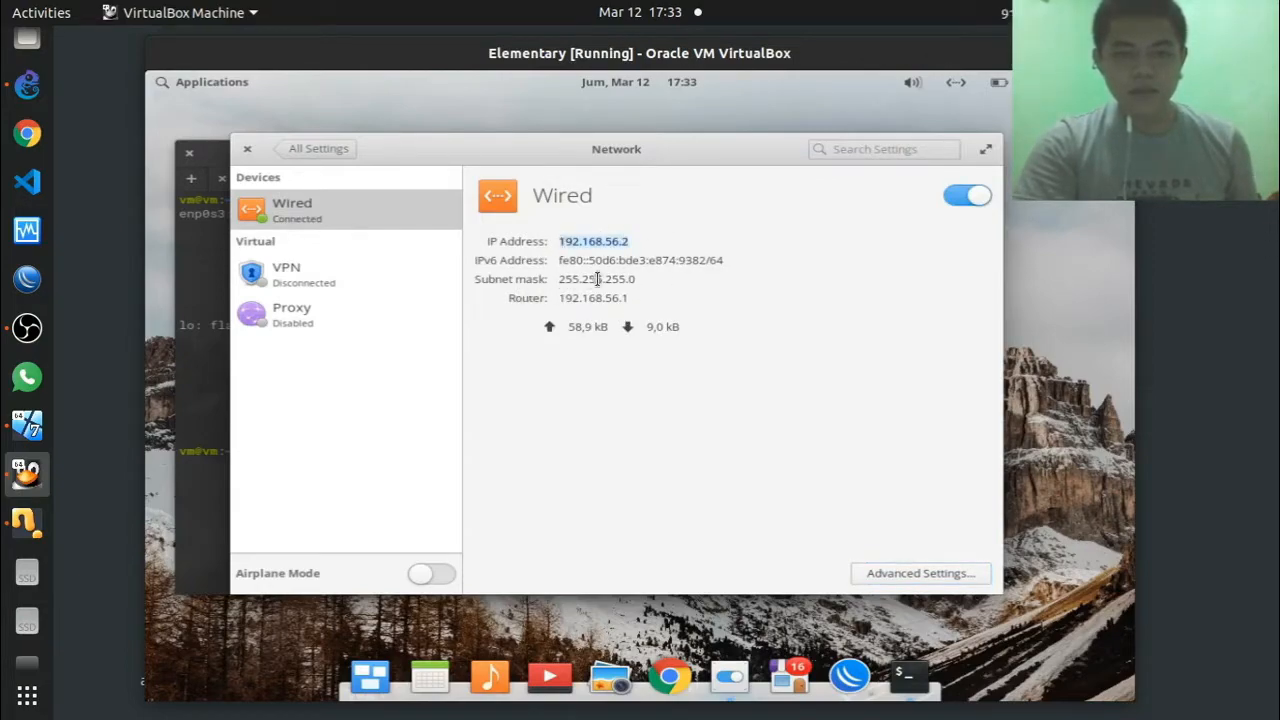
{"action": "left_click", "coordinate": [246, 153]}
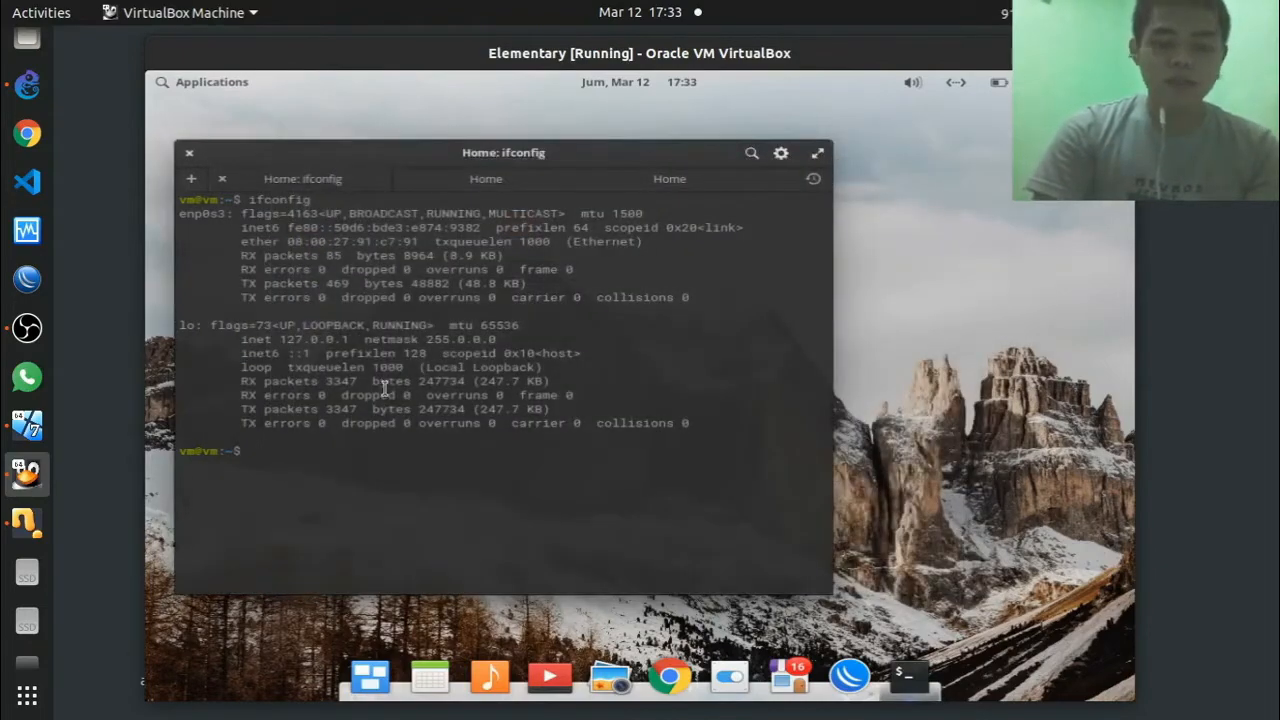
Step: Rerun ifconfig to confirm enp0s3 now has 192.168.56.2
{"action": "key", "text": "Up"}
{"action": "key", "text": "Return"}
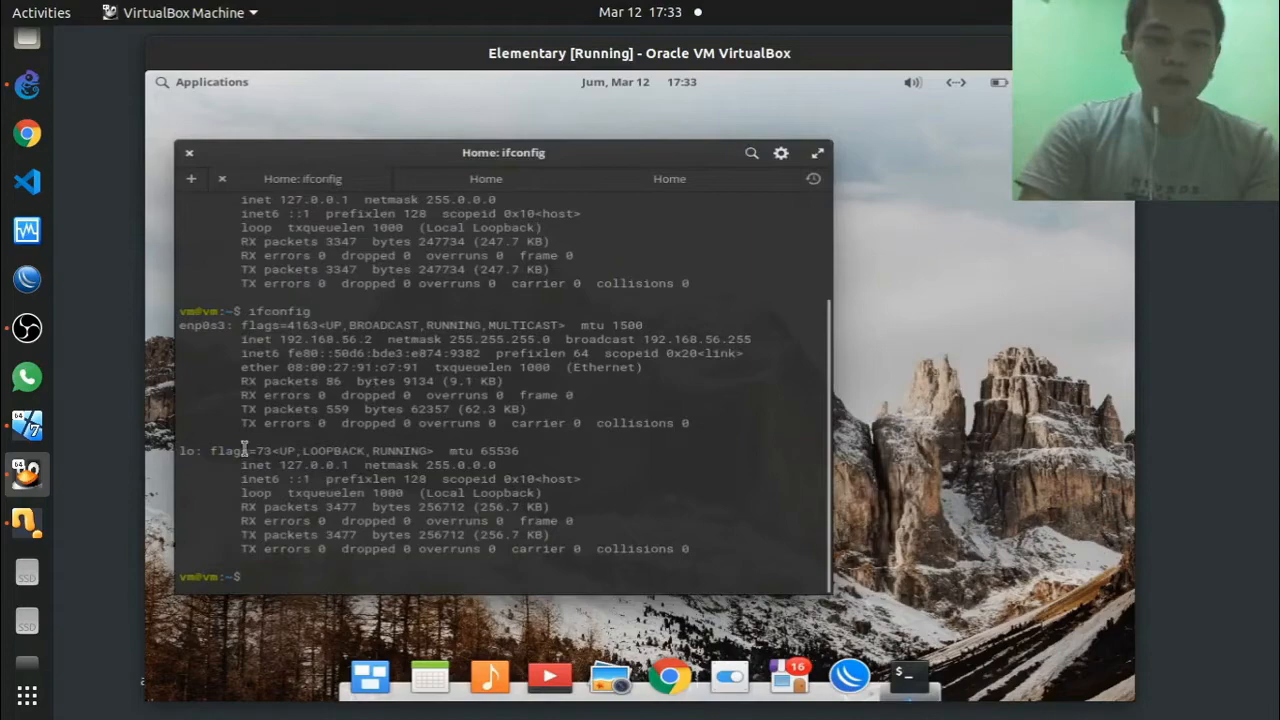
{"action": "left_click_drag", "start_coordinate": [377, 340], "coordinate": [273, 340]}
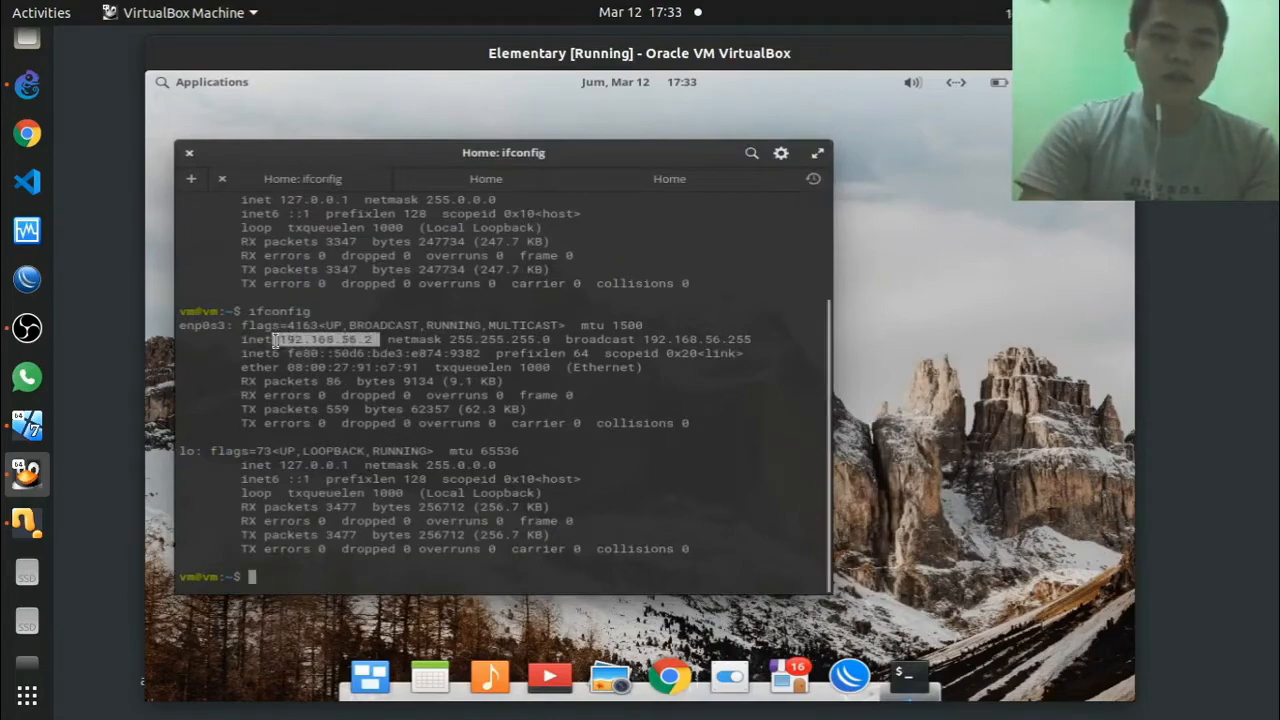
{"action": "left_click", "coordinate": [551, 410]}
Step: Clear the terminal and ping the gateway 192.168.56.1 until replies arrive, then stop it
{"action": "type", "text": "clear"}
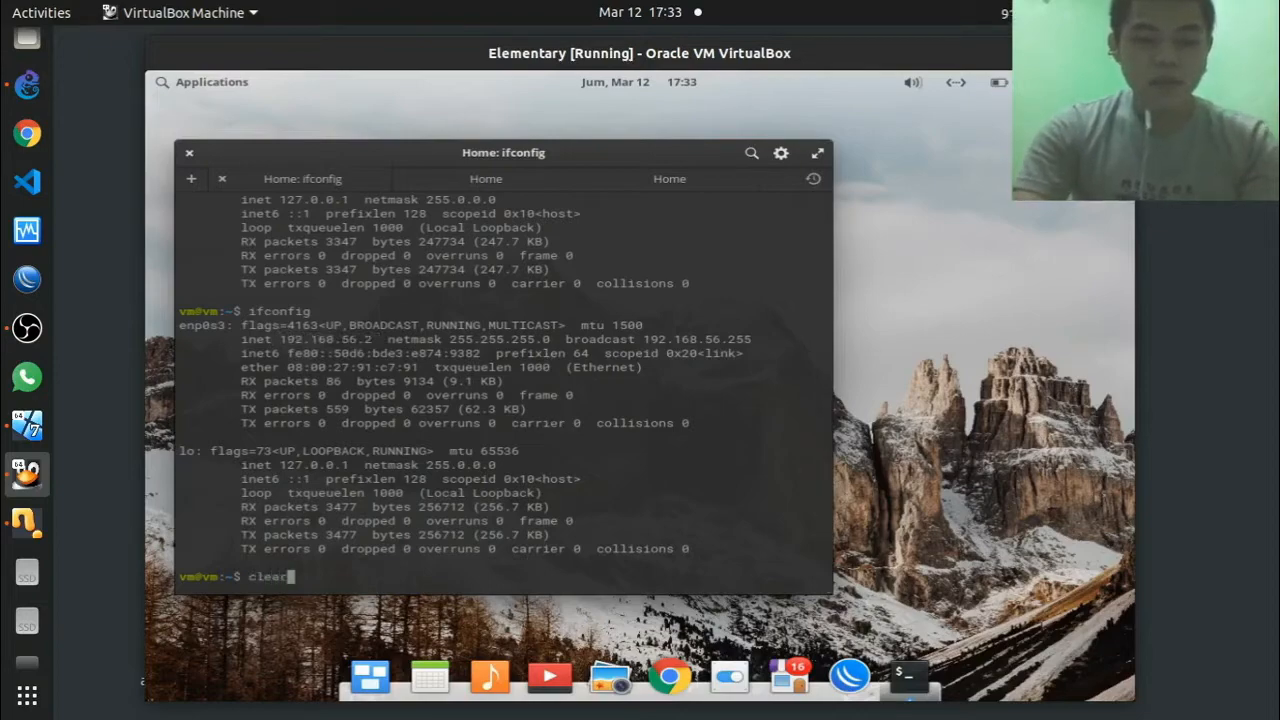
{"action": "key", "text": "Return"}
{"action": "type", "text": "ping "}
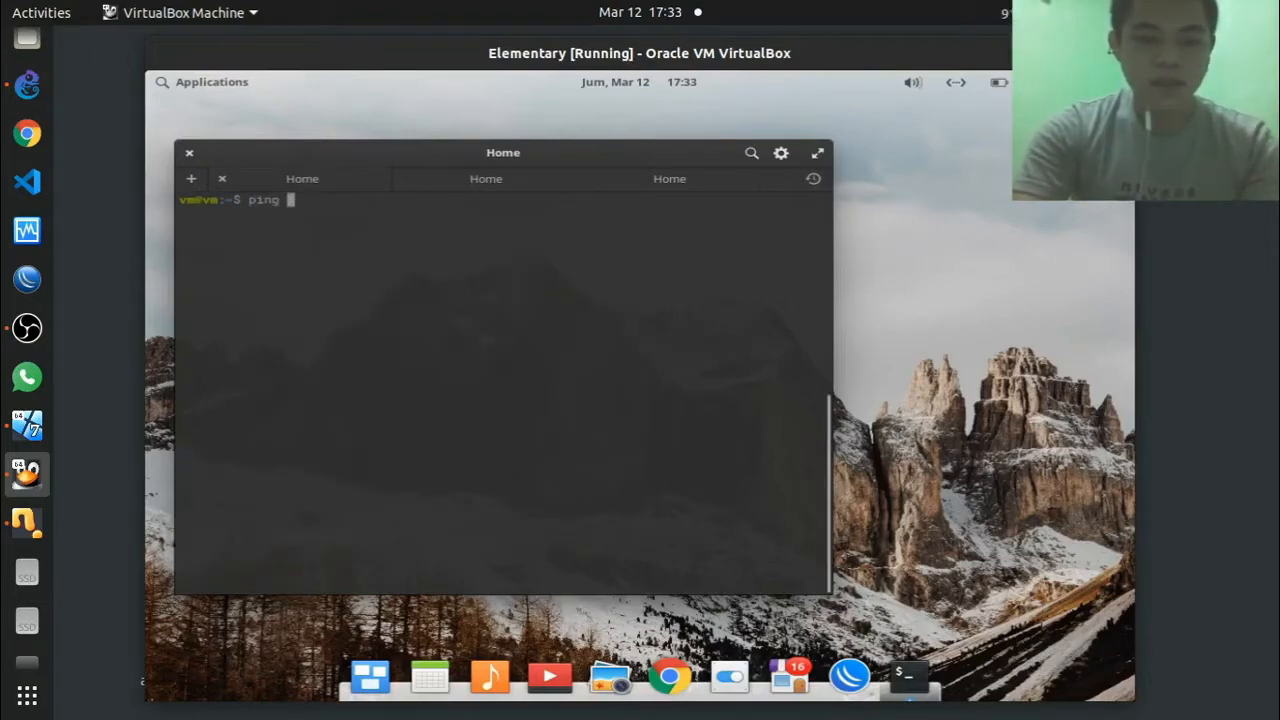
{"action": "type", "text": "192.168."}
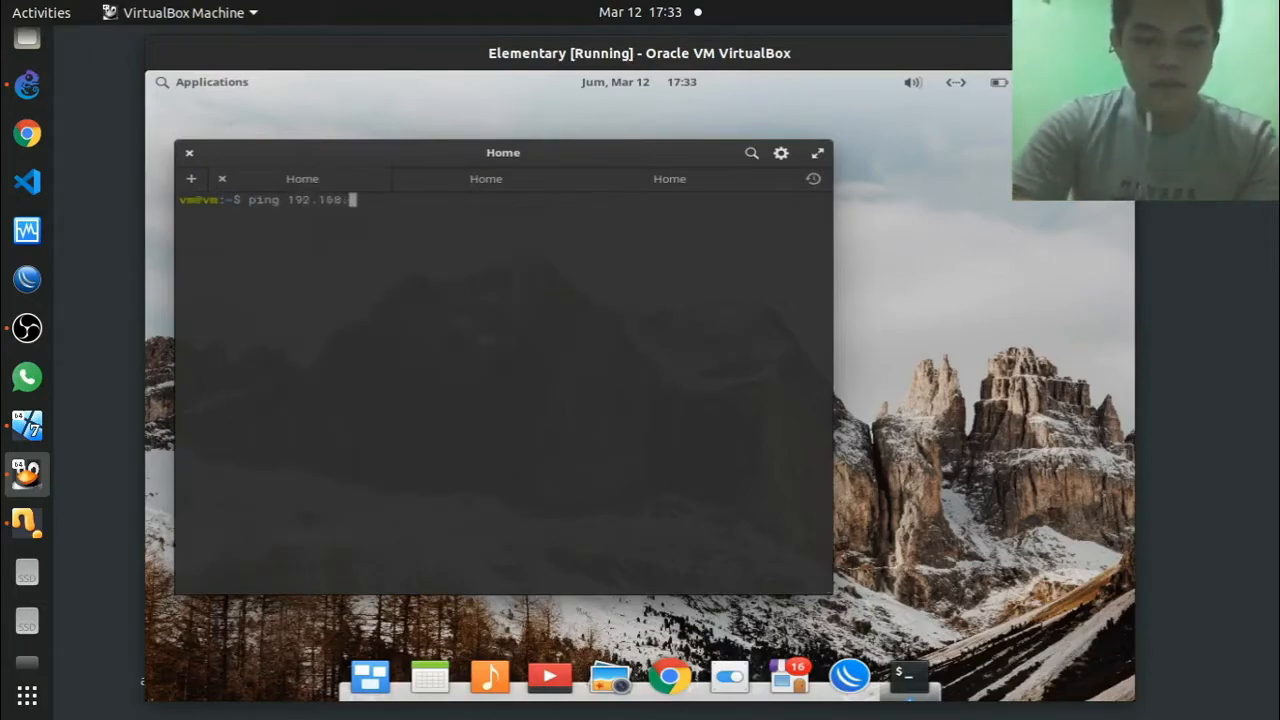
{"action": "type", "text": "5."}
{"action": "type", "text": ".1"}
{"action": "key", "text": "Return"}
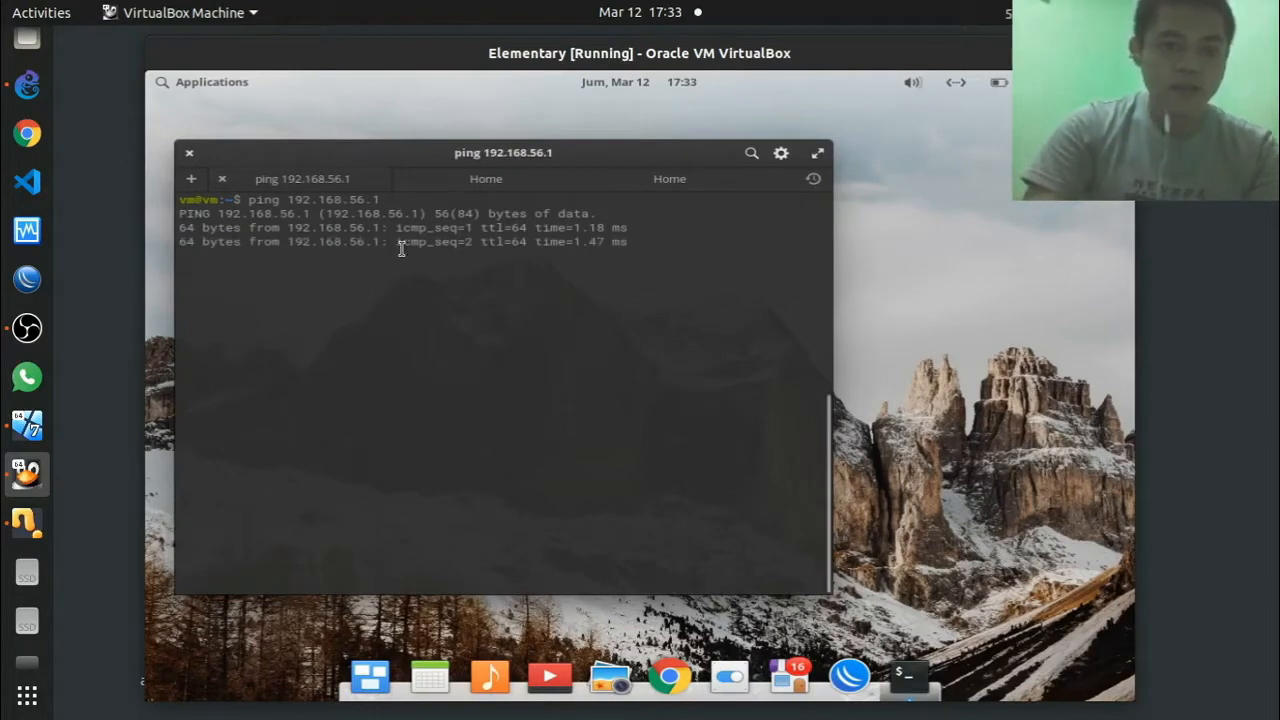
{"action": "key", "text": "ctrl+c"}
Step: Give the Win7 Local Area Connection static IPv4 172.16.0.2, mask 255.255.255.0, gateway 172.16.0.1
{"action": "left_click", "coordinate": [28, 428]}
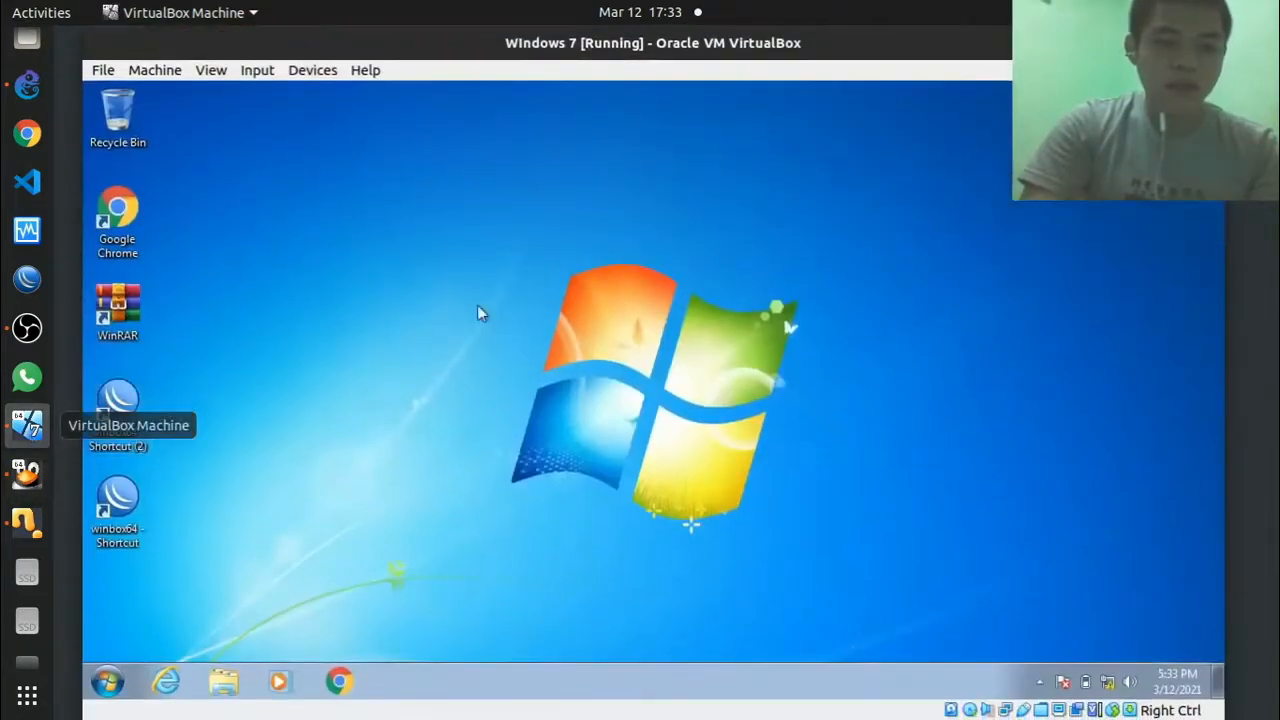
{"action": "right_click", "coordinate": [1107, 681]}
{"action": "left_click", "coordinate": [1056, 666]}
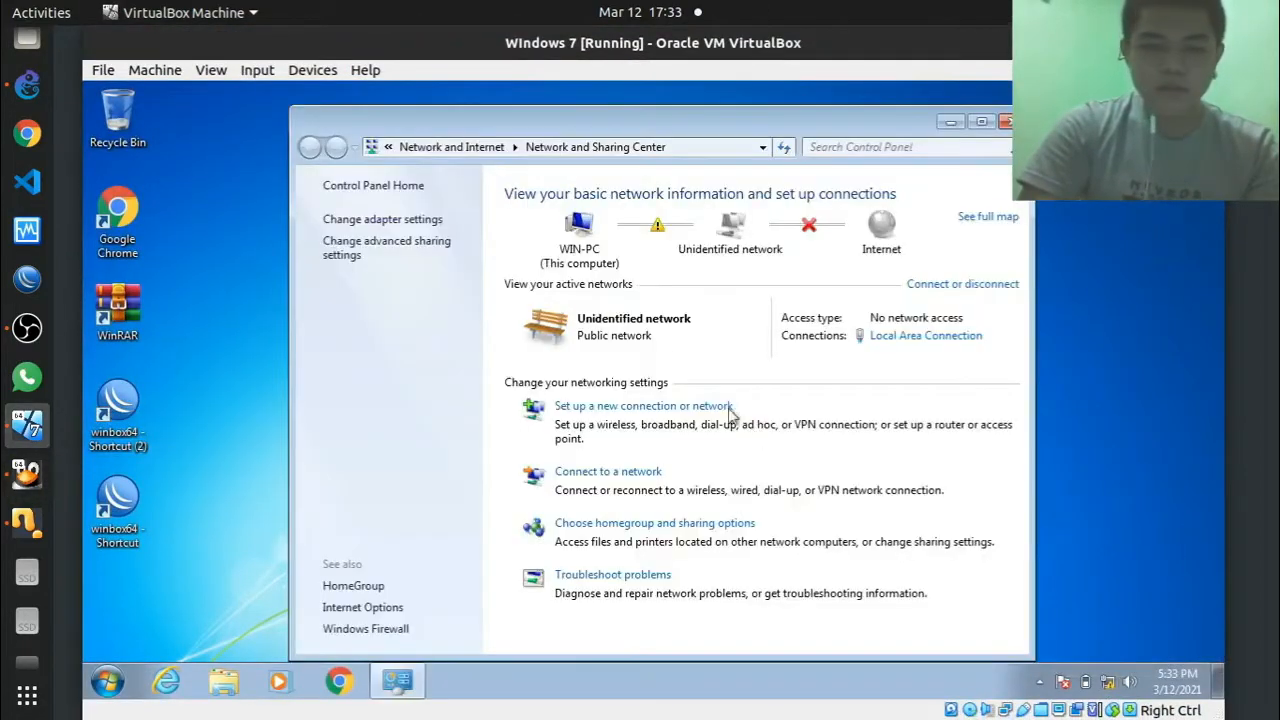
{"action": "left_click", "coordinate": [900, 337]}
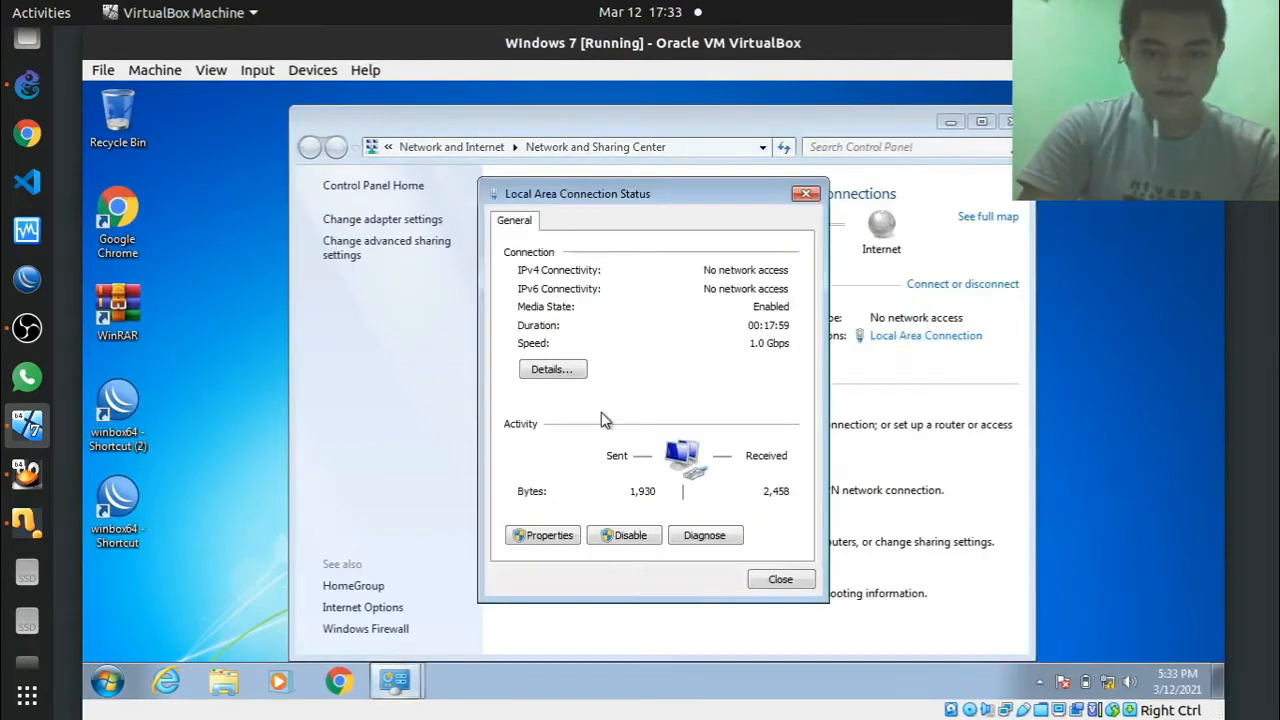
{"action": "left_click", "coordinate": [552, 532]}
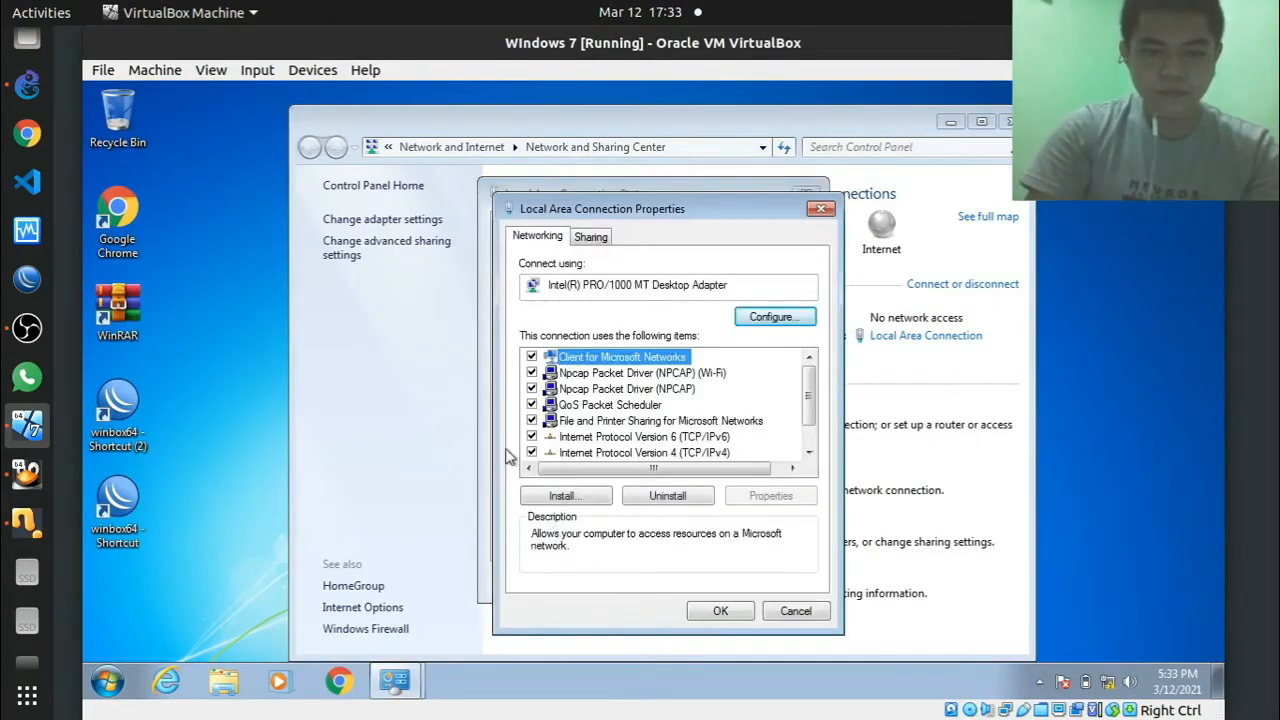
{"action": "double_click", "coordinate": [648, 452]}
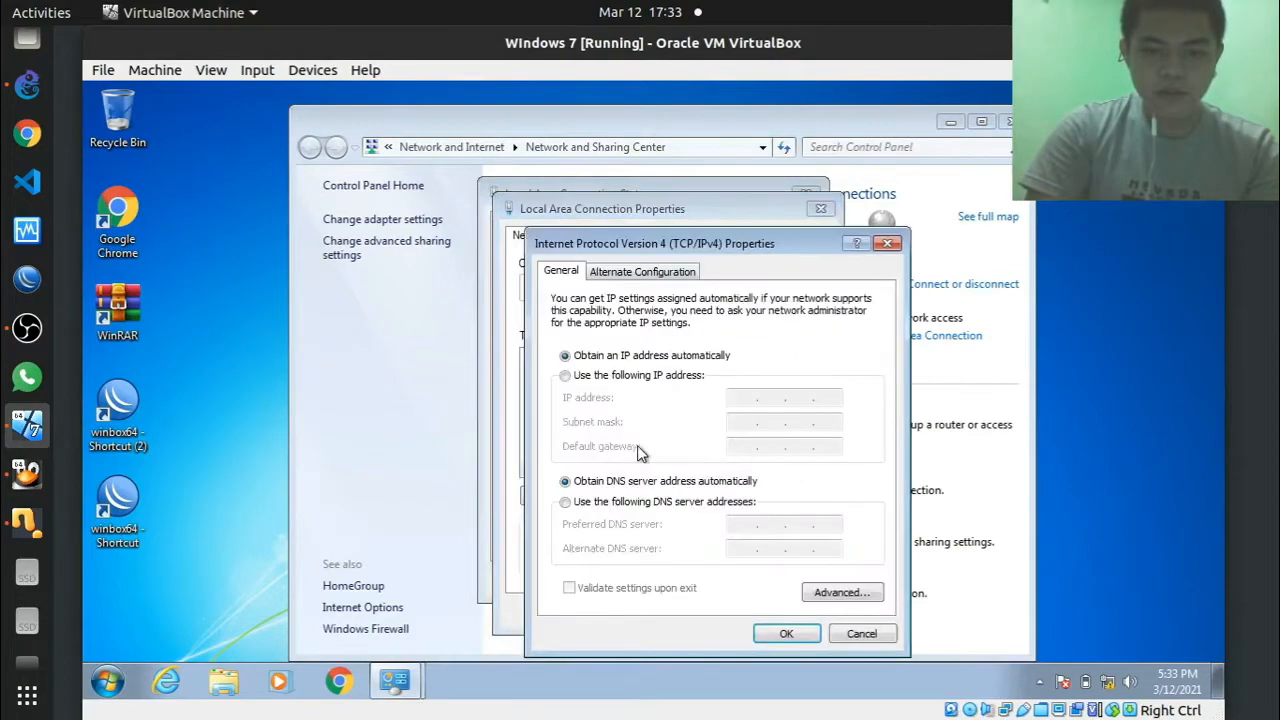
{"action": "left_click", "coordinate": [567, 378]}
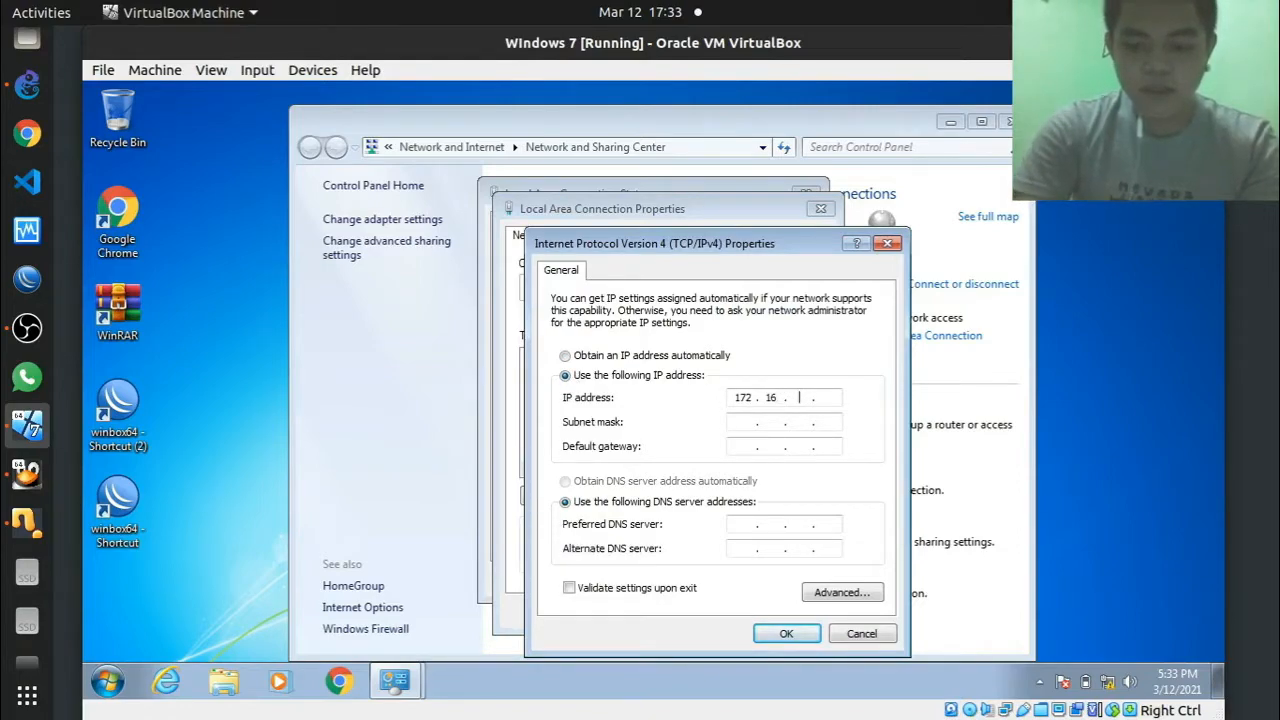
{"action": "left_click", "coordinate": [748, 423]}
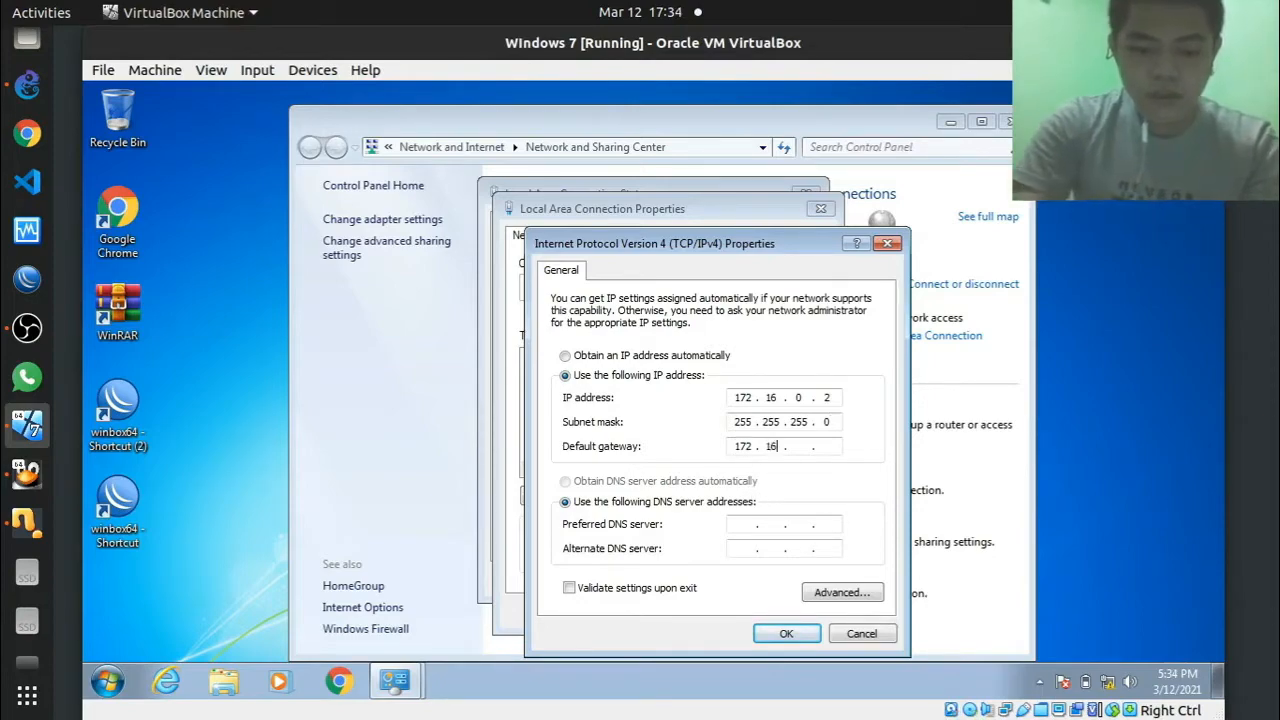
{"action": "left_click", "coordinate": [786, 633]}
{"action": "left_click", "coordinate": [720, 611]}
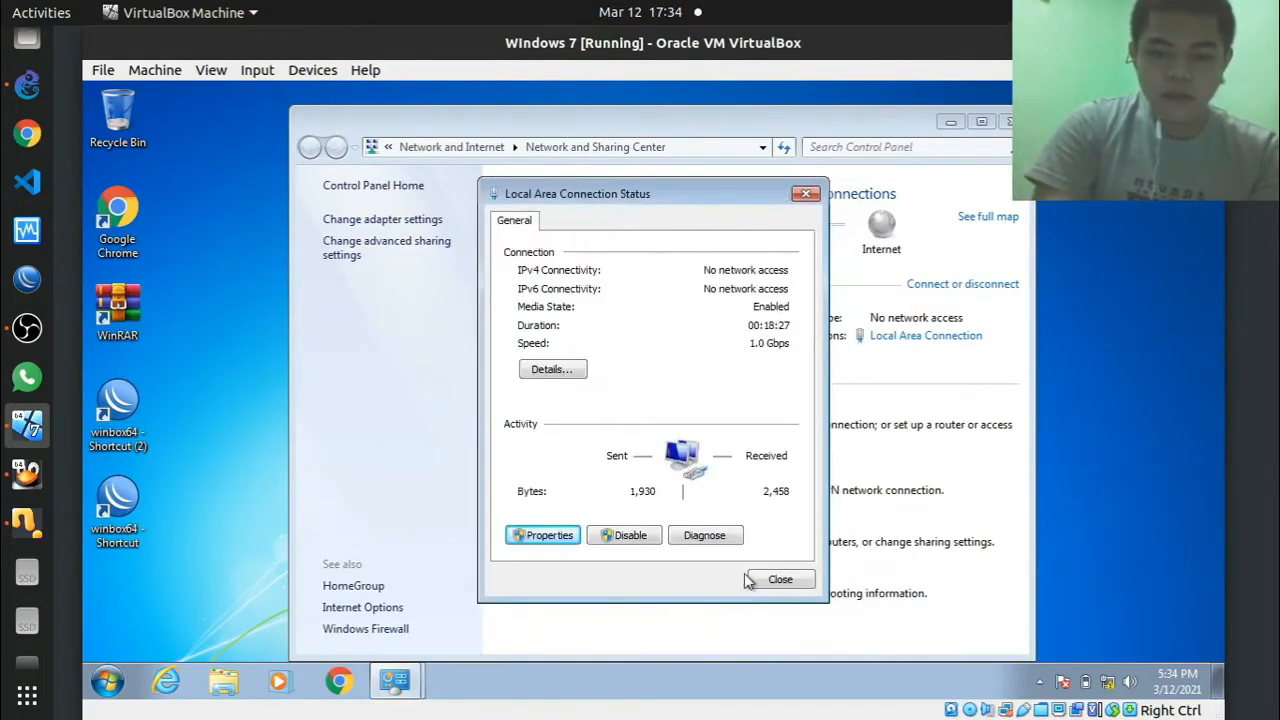
{"action": "left_click", "coordinate": [808, 194]}
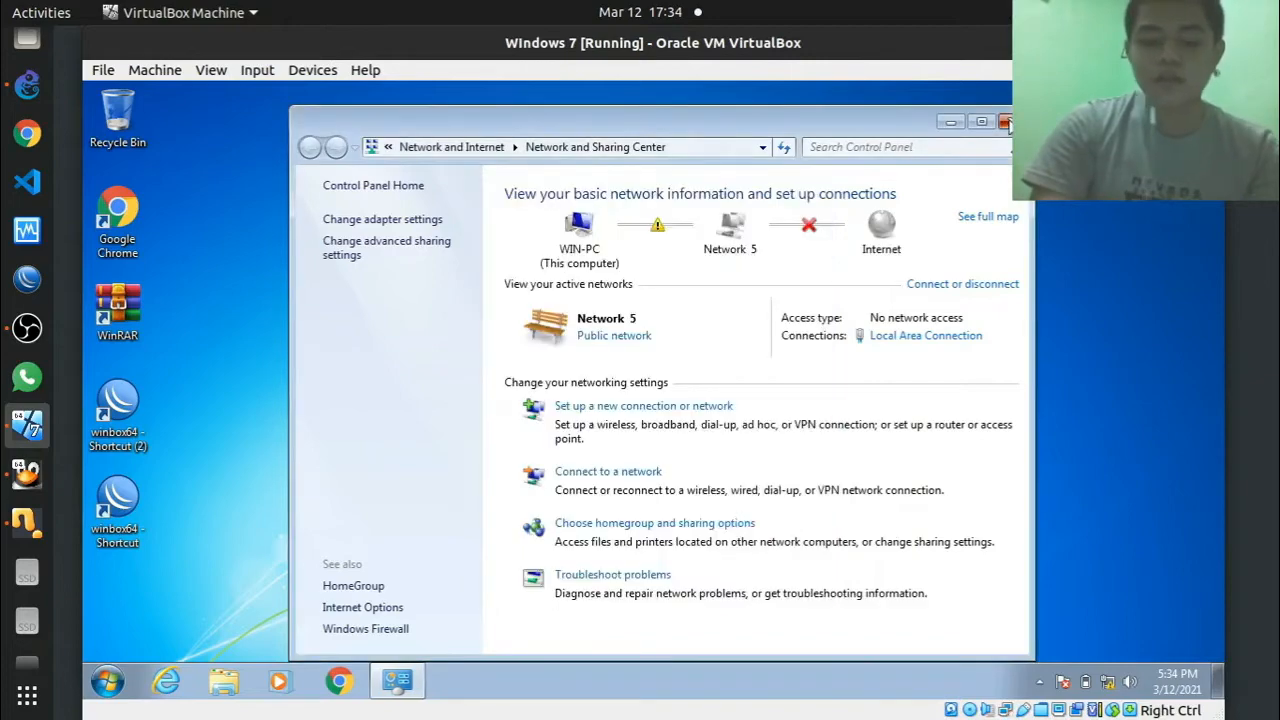
Step: Open a Command Prompt and run ipconfig to confirm the address 172.16.0.2
{"action": "left_click", "coordinate": [1006, 122]}
{"action": "key", "text": "super"}
{"action": "type", "text": "cmd"}
{"action": "key", "text": "Return"}
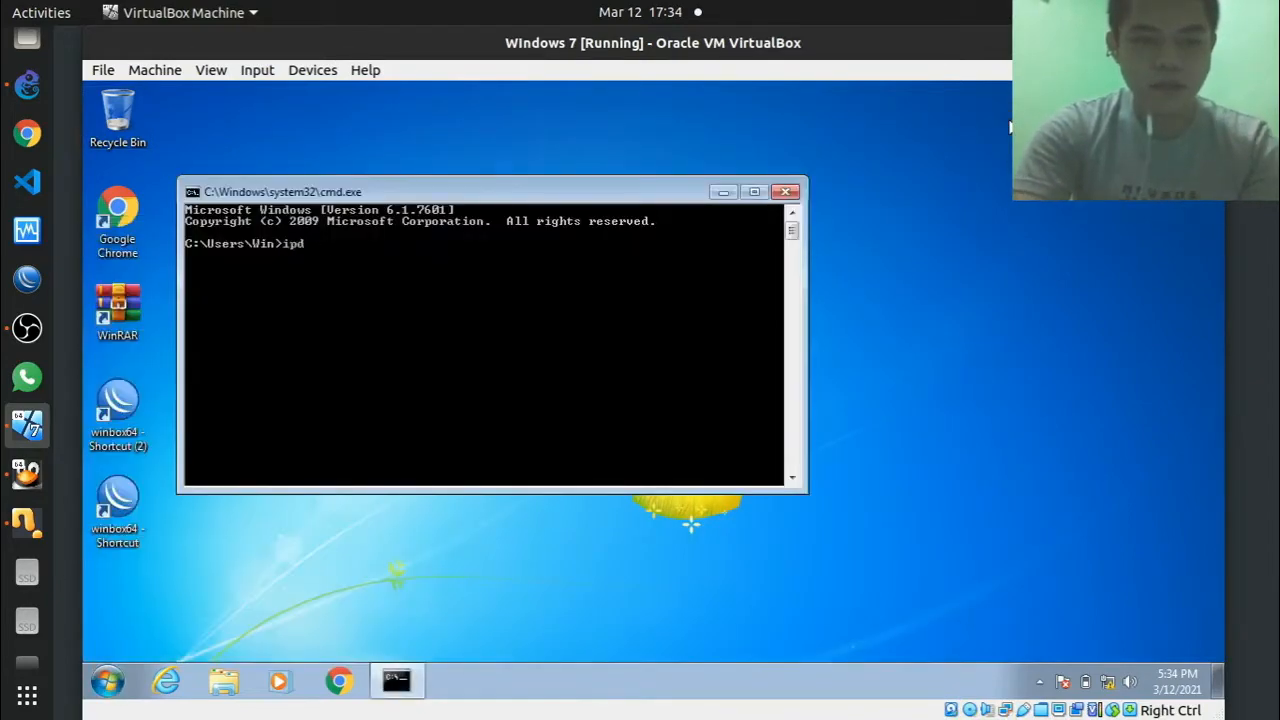
{"action": "type", "text": "ipconfig"}
{"action": "key", "text": "Return"}
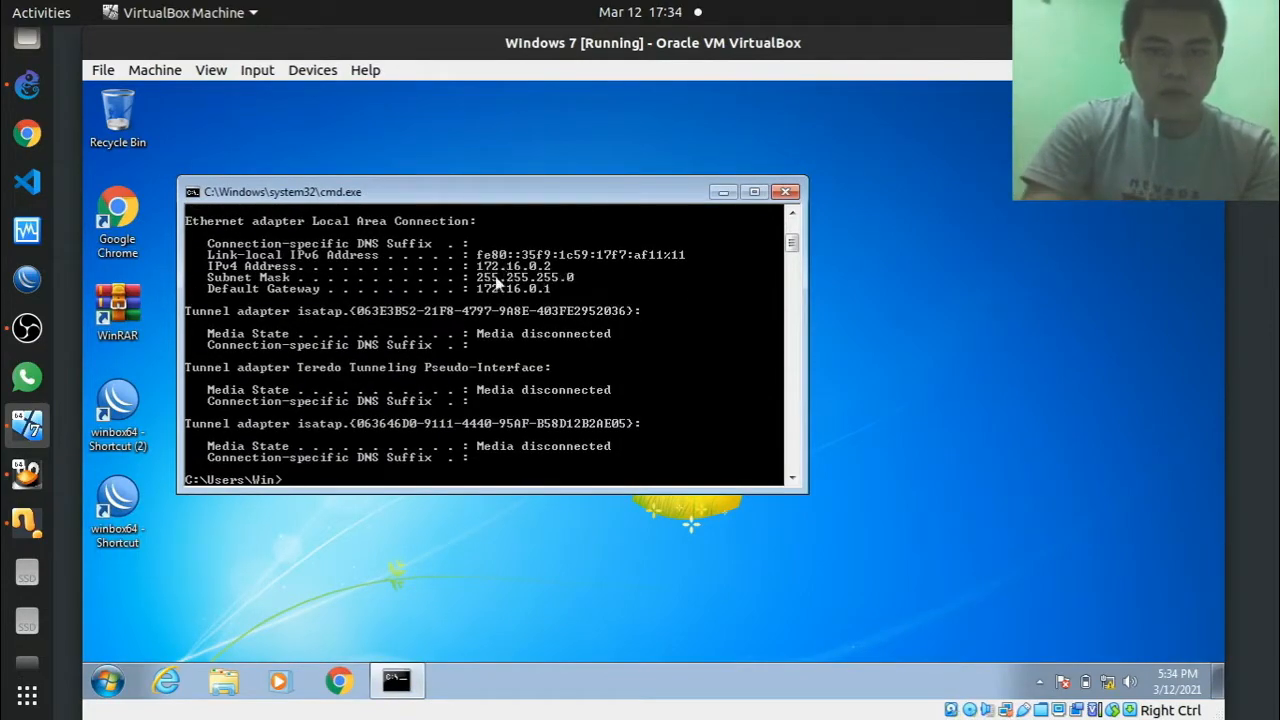
Step: Clear the console, ping the gateway 172.16.0.1, then close the prompt
{"action": "type", "text": "c"}
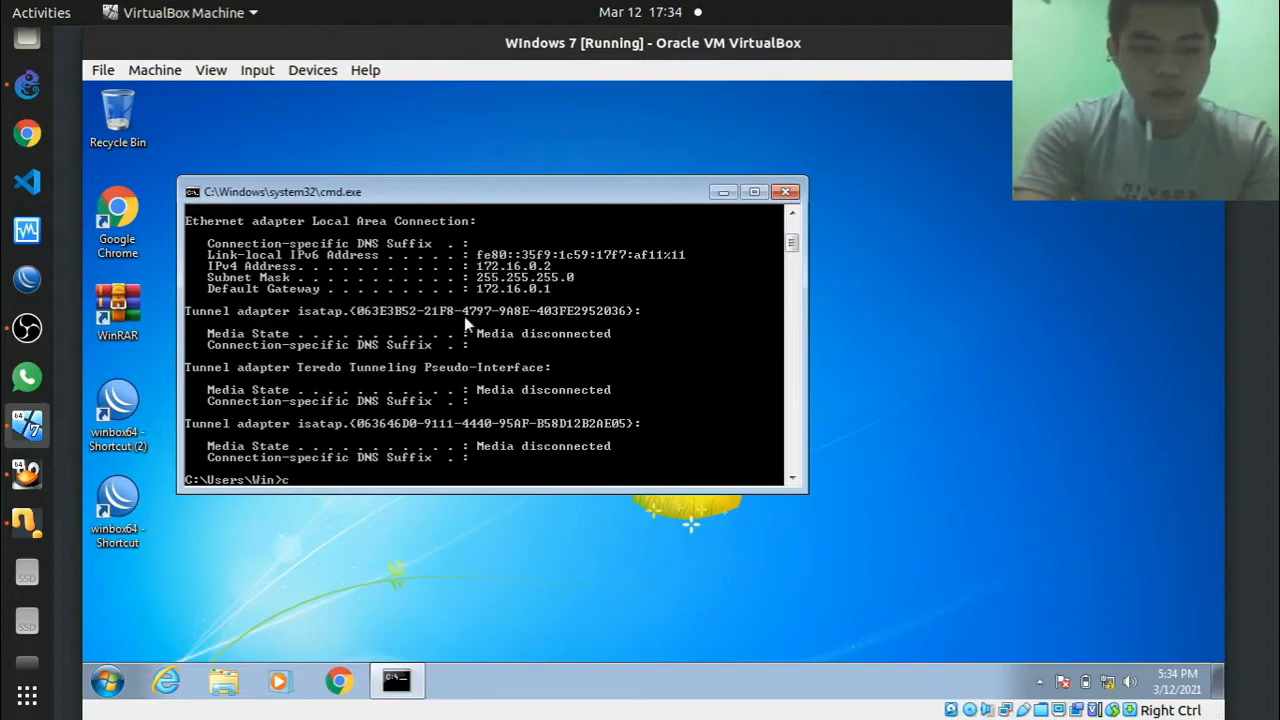
{"action": "type", "text": "ls"}
{"action": "key", "text": "Return"}
{"action": "type", "text": "ping "}
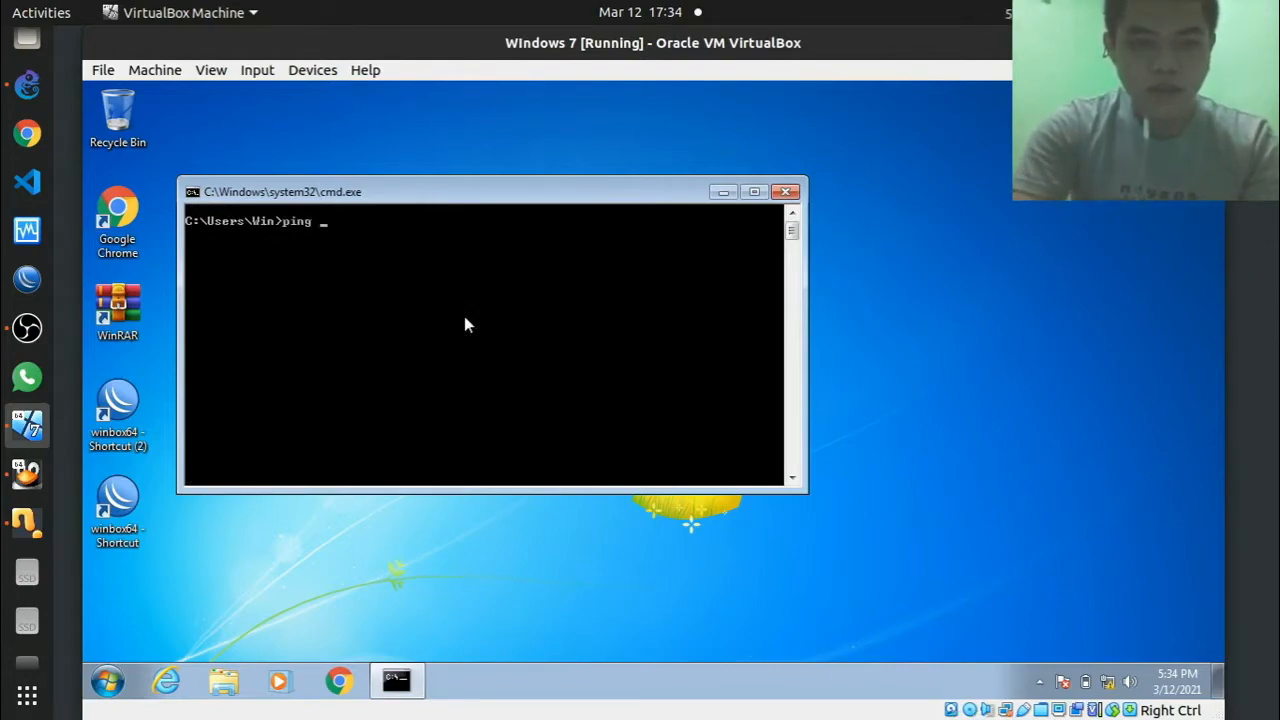
{"action": "type", "text": "172"}
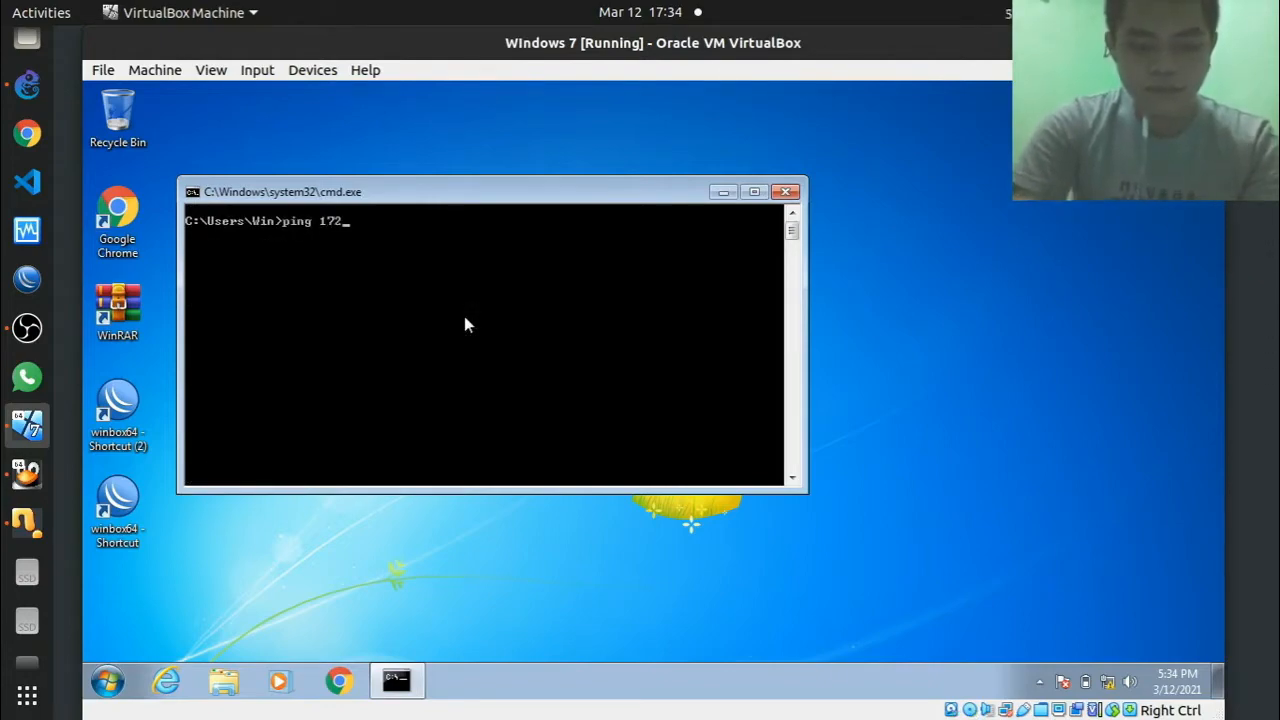
{"action": "type", "text": ".16.0.1"}
{"action": "key", "text": "Return"}
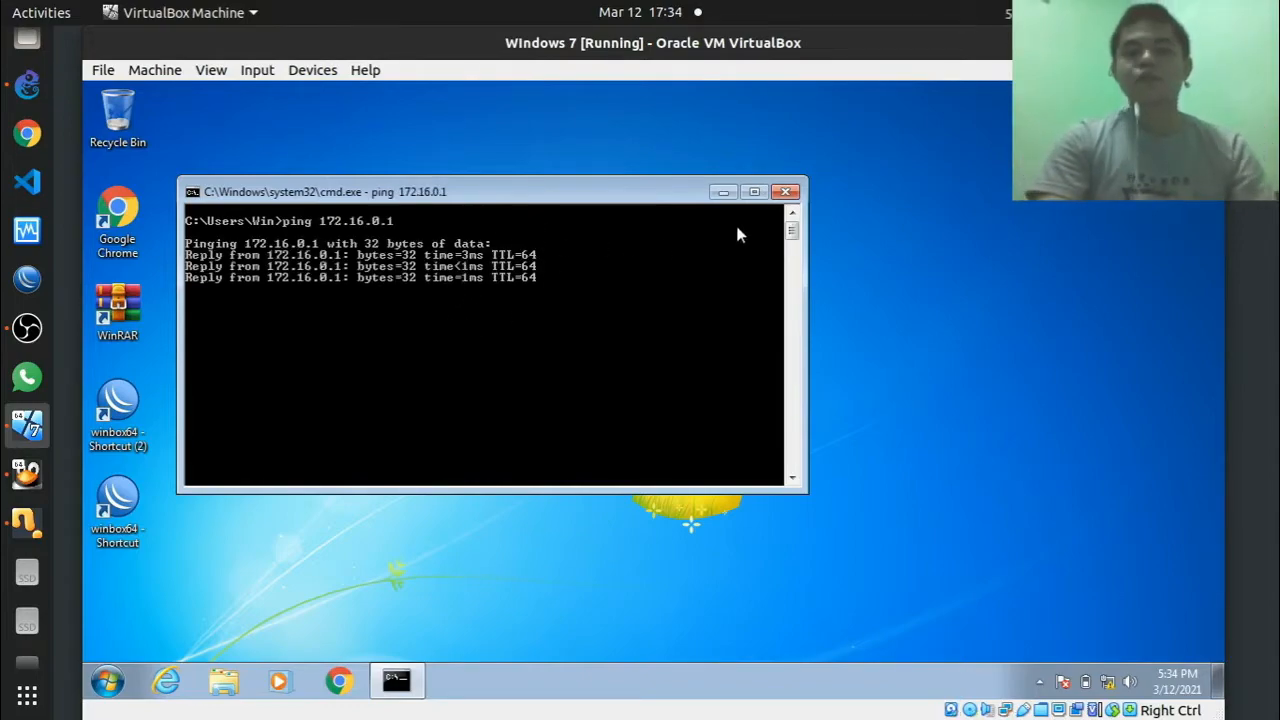
{"action": "left_click", "coordinate": [786, 191]}
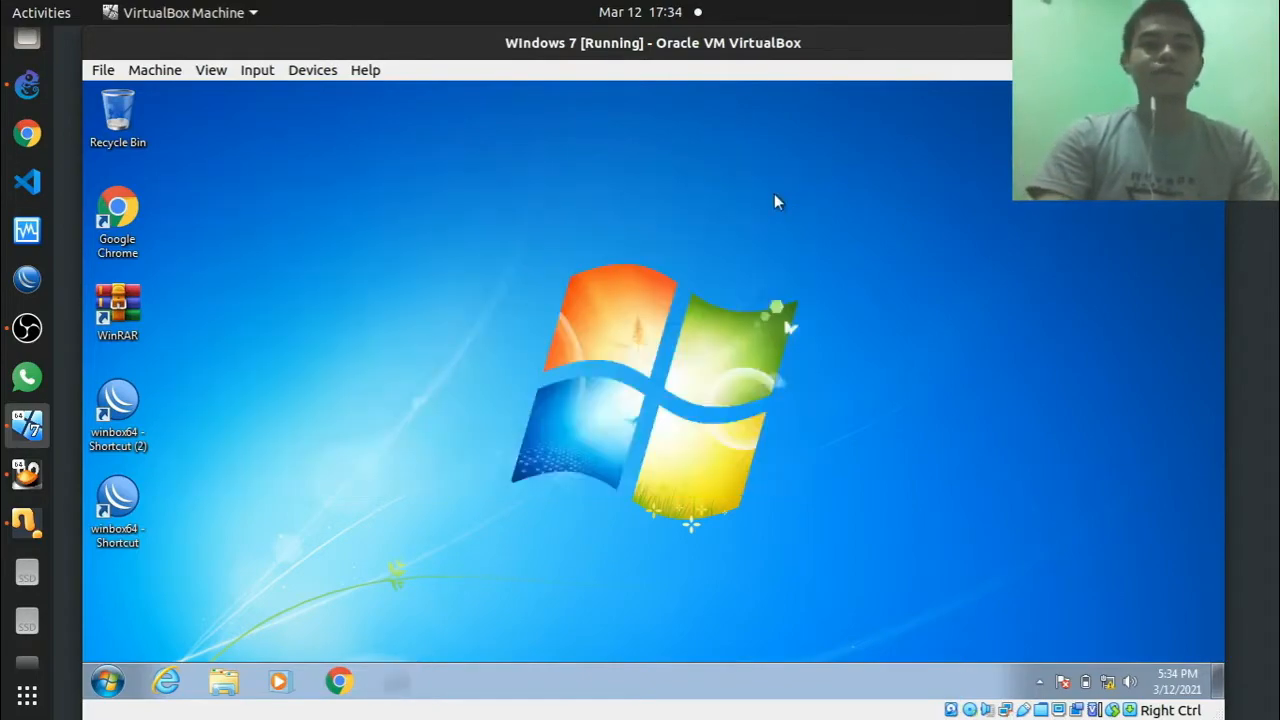
Step: Glance at GNS3, then briefly search 'bee' in the Windows 7 Start menu
{"action": "left_click", "coordinate": [5, 103]}
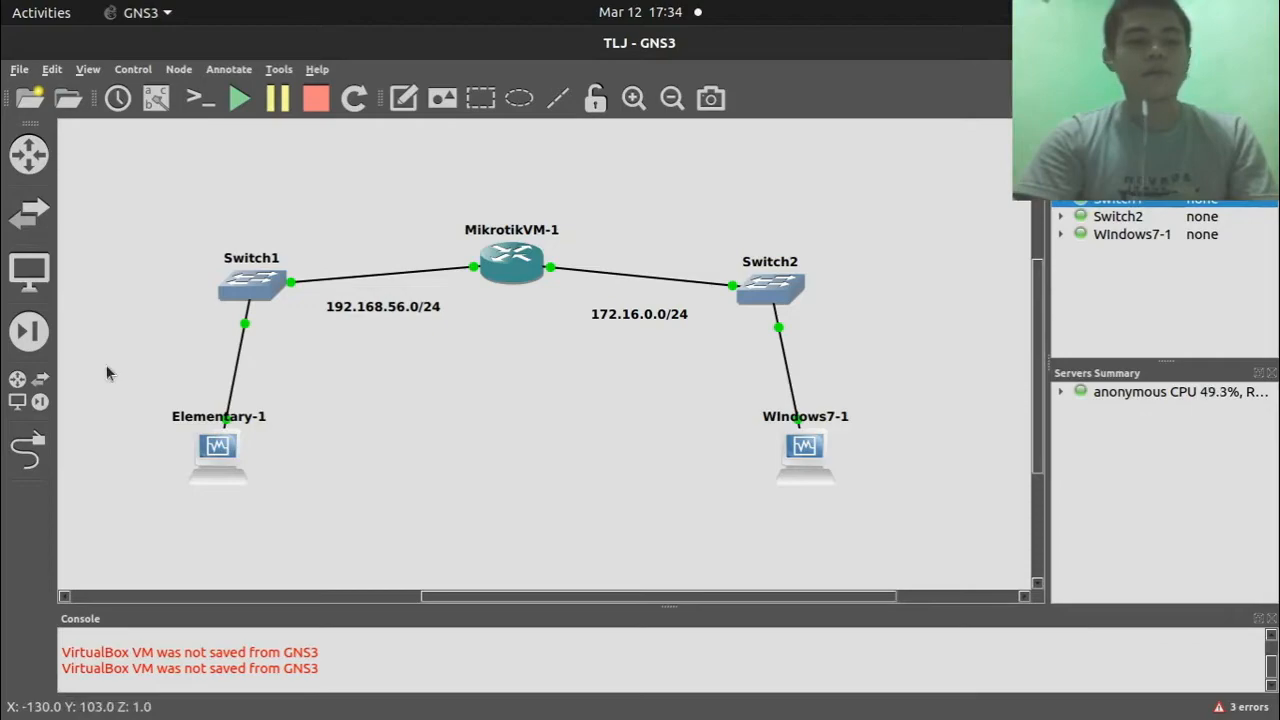
{"action": "mouse_move", "coordinate": [5, 410]}
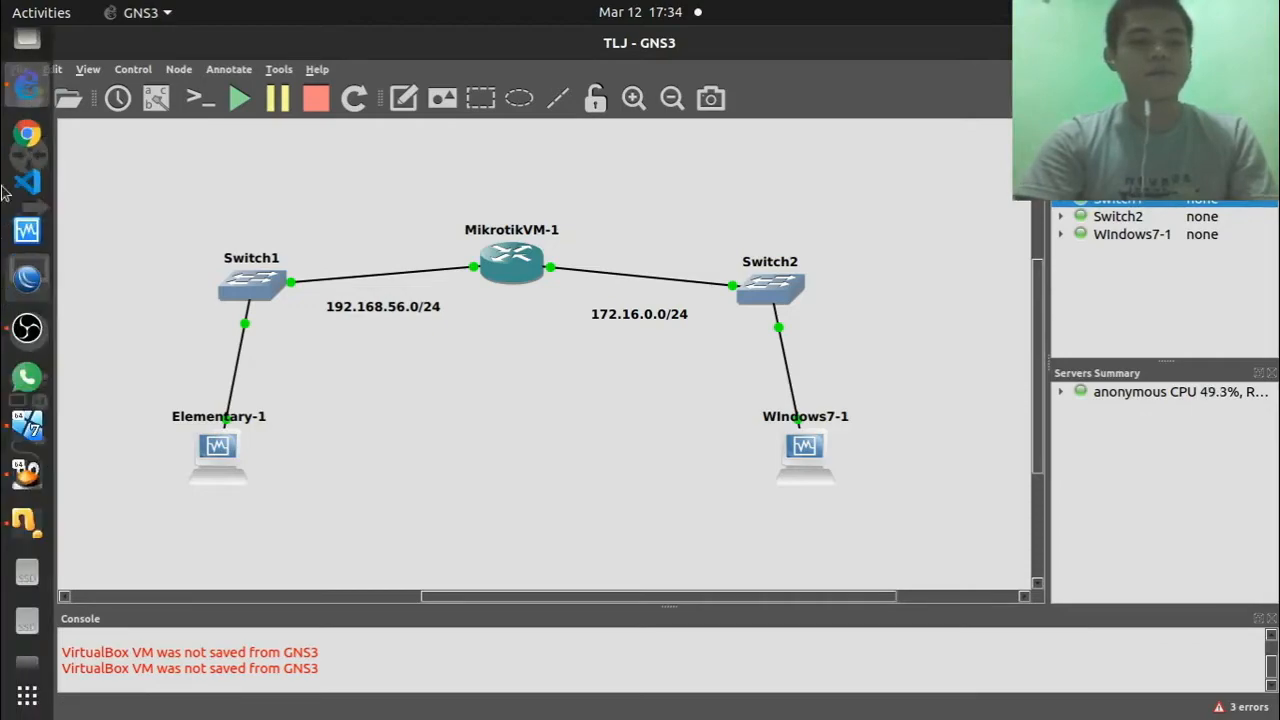
{"action": "left_click", "coordinate": [24, 432]}
{"action": "key", "text": "super"}
{"action": "type", "text": "bee"}
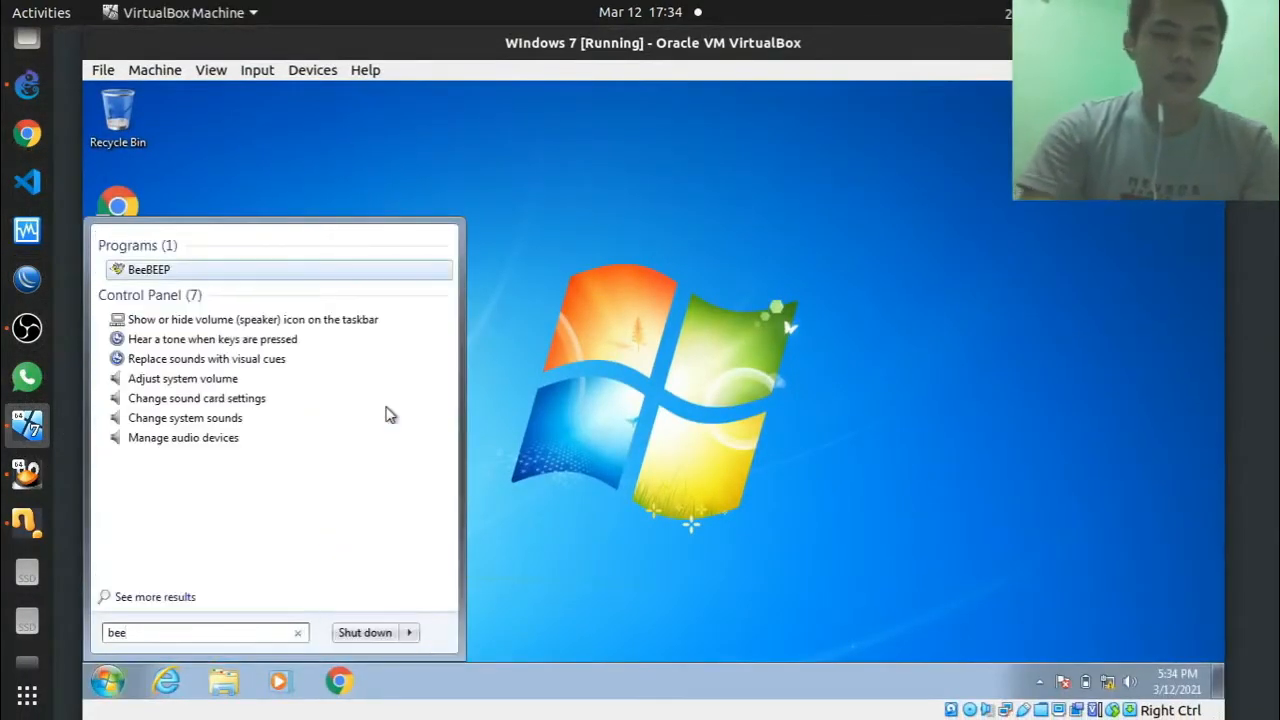
{"action": "left_click", "coordinate": [558, 317]}
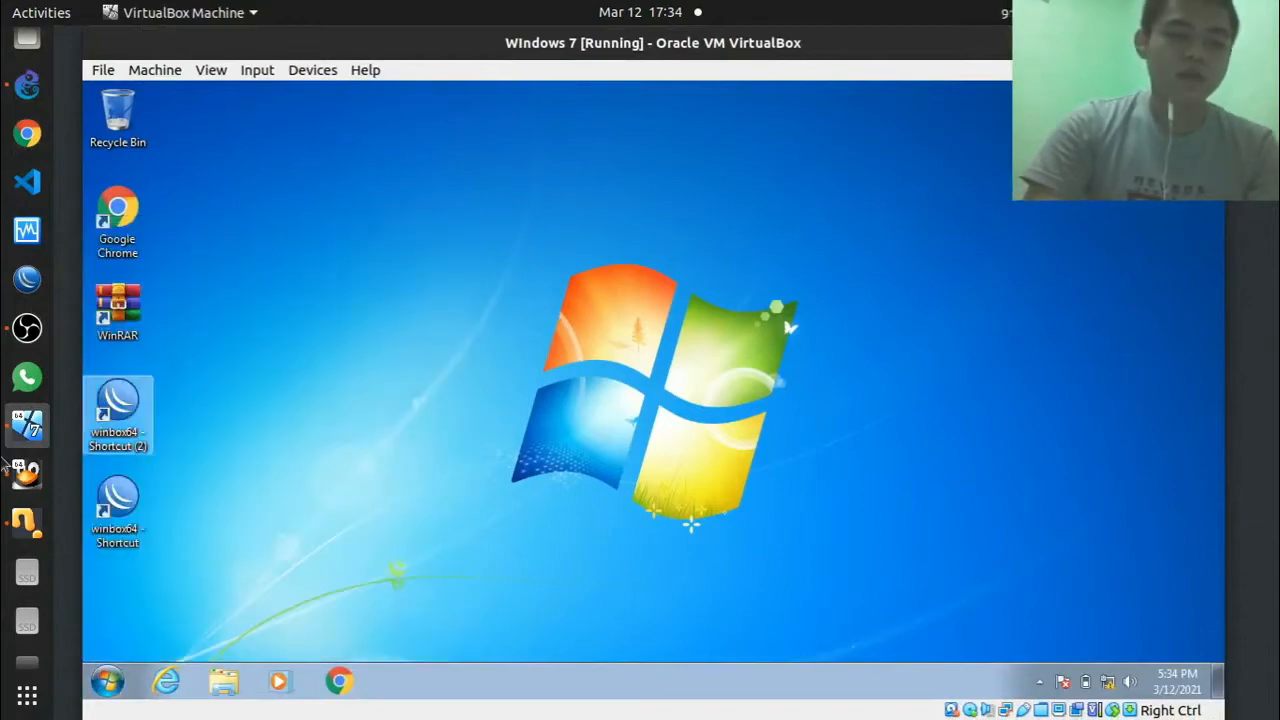
Step: Close the terminal in the Elementary VM and pan over the GNS3 topology
{"action": "left_click", "coordinate": [20, 478]}
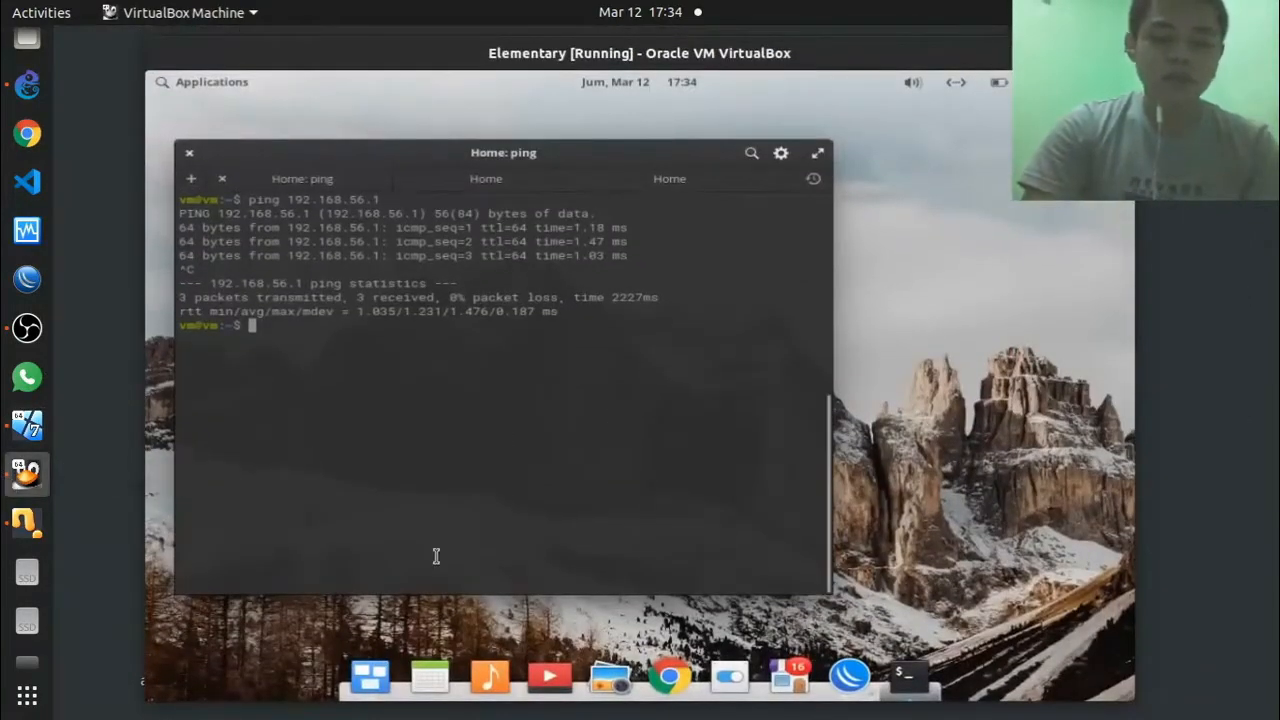
{"action": "key", "text": "super"}
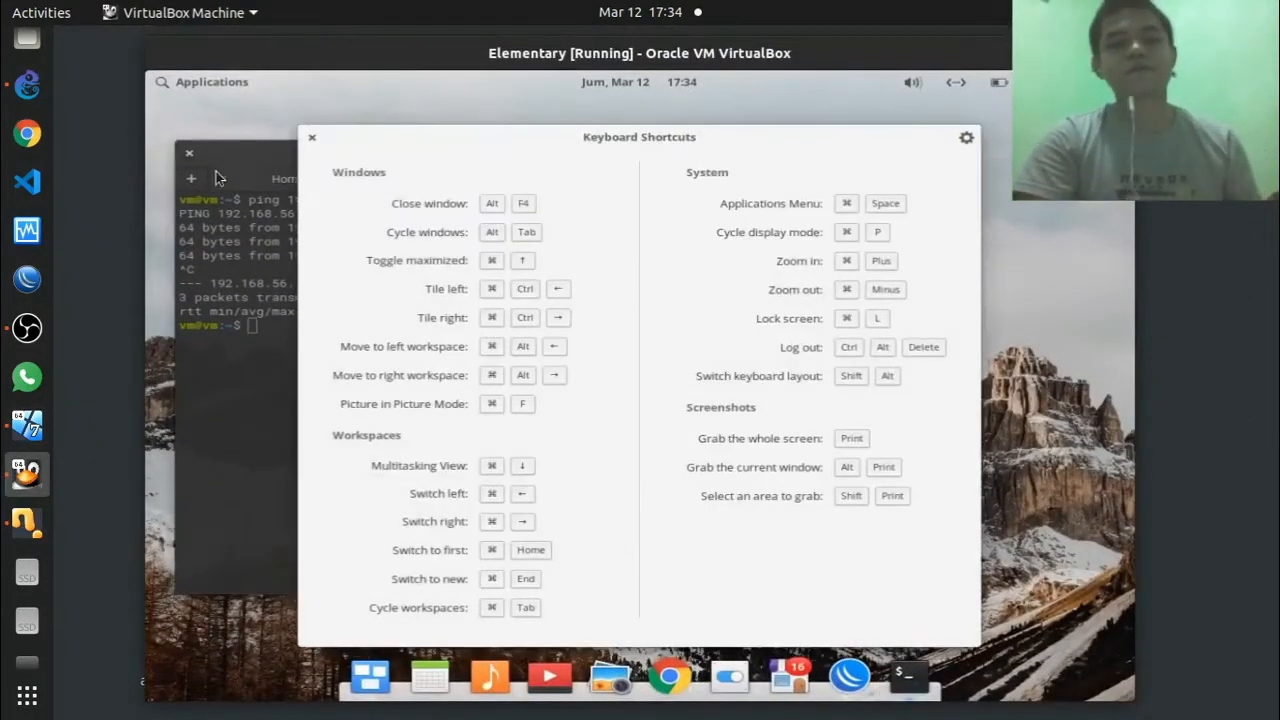
{"action": "left_click", "coordinate": [190, 158]}
{"action": "left_click", "coordinate": [190, 158]}
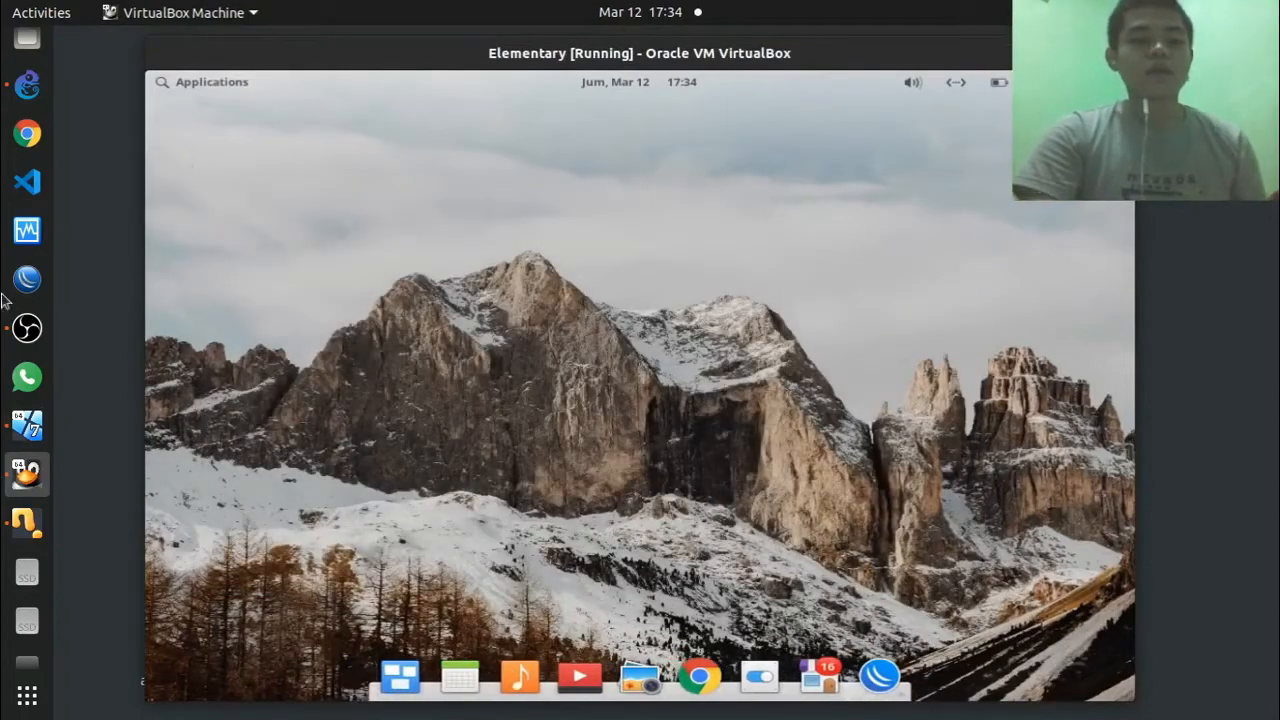
{"action": "left_click", "coordinate": [26, 85]}
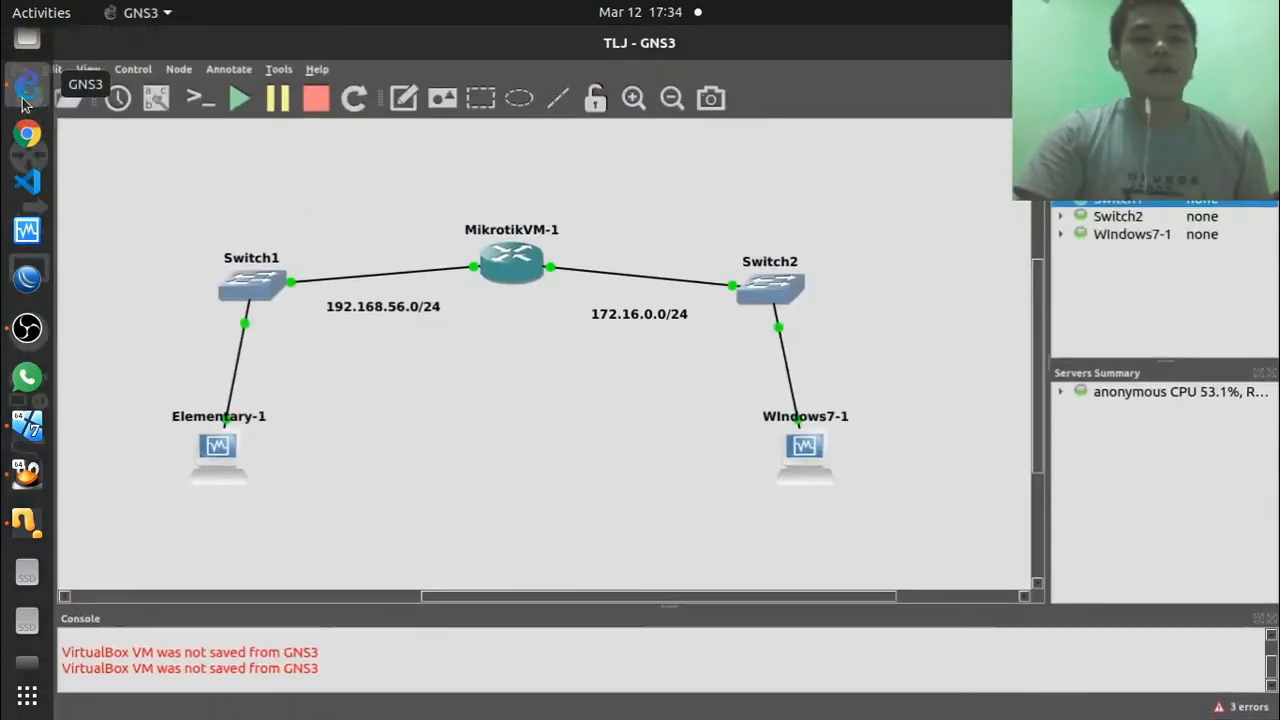
{"action": "scroll", "coordinate": [527, 383], "scroll_direction": "down", "scroll_amount": 2}
{"action": "scroll", "coordinate": [527, 383], "scroll_direction": "right", "scroll_amount": 3}
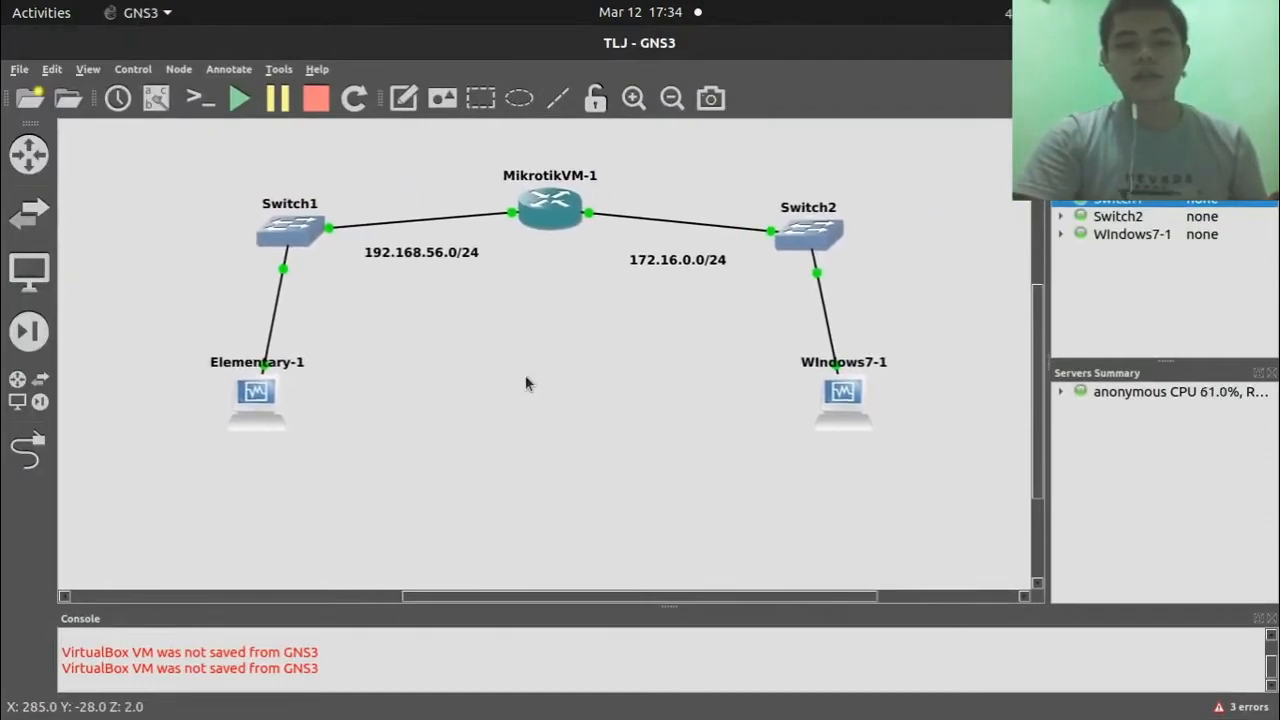
Step: Pan the GNS3 canvas and briefly search 'wire' in the Windows 7 Start menu
{"action": "scroll", "coordinate": [527, 383], "scroll_direction": "left", "scroll_amount": 2}
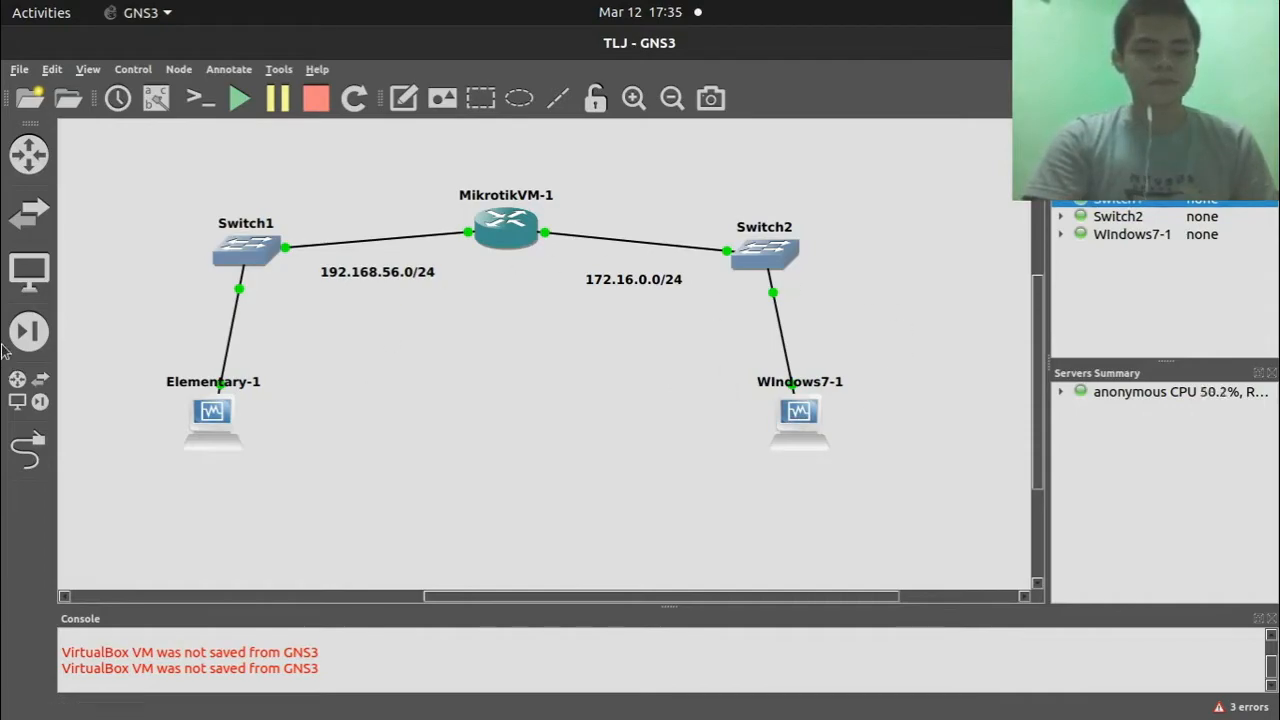
{"action": "mouse_move", "coordinate": [27, 237]}
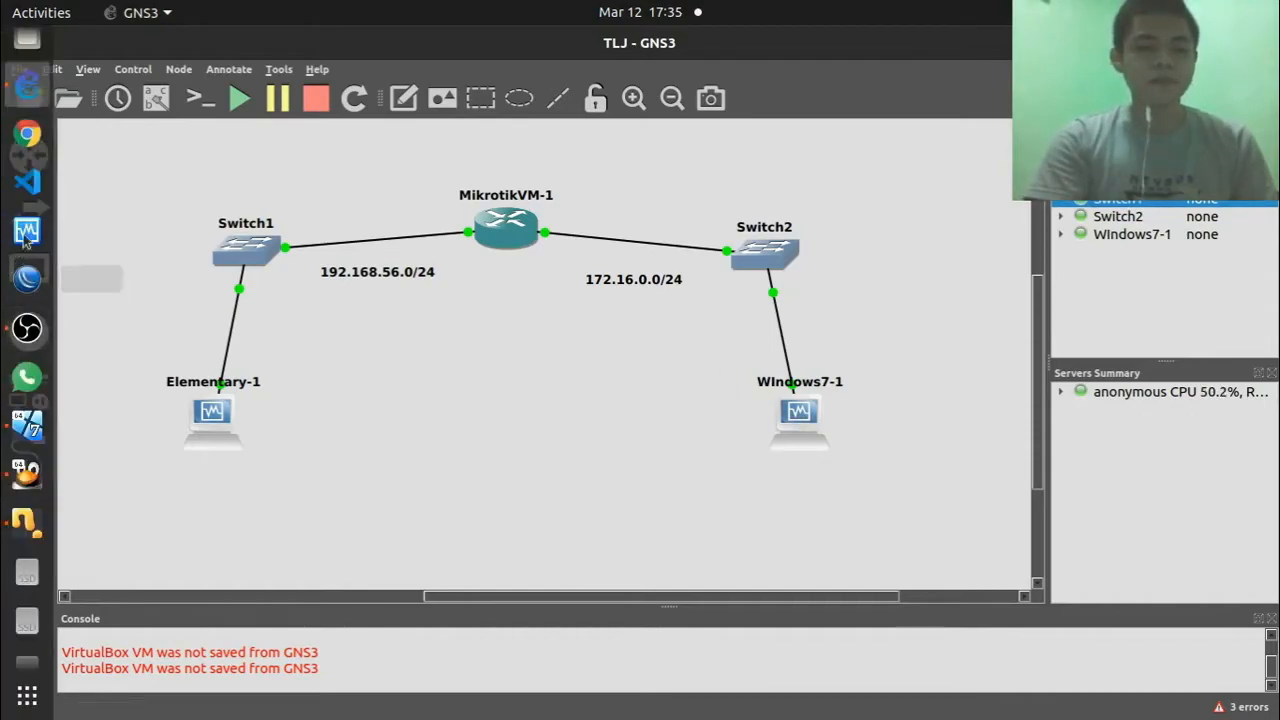
{"action": "left_click", "coordinate": [27, 427]}
{"action": "key", "text": "super"}
{"action": "type", "text": "wire"}
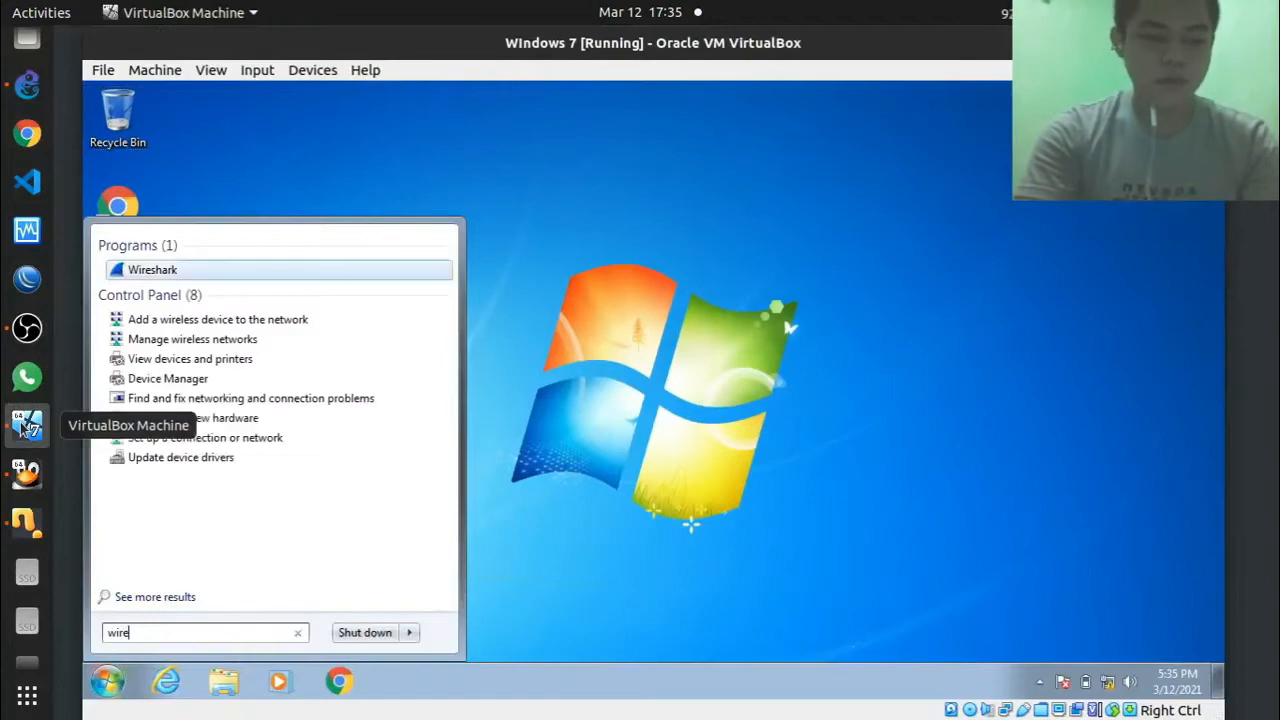
{"action": "left_click", "coordinate": [320, 198]}
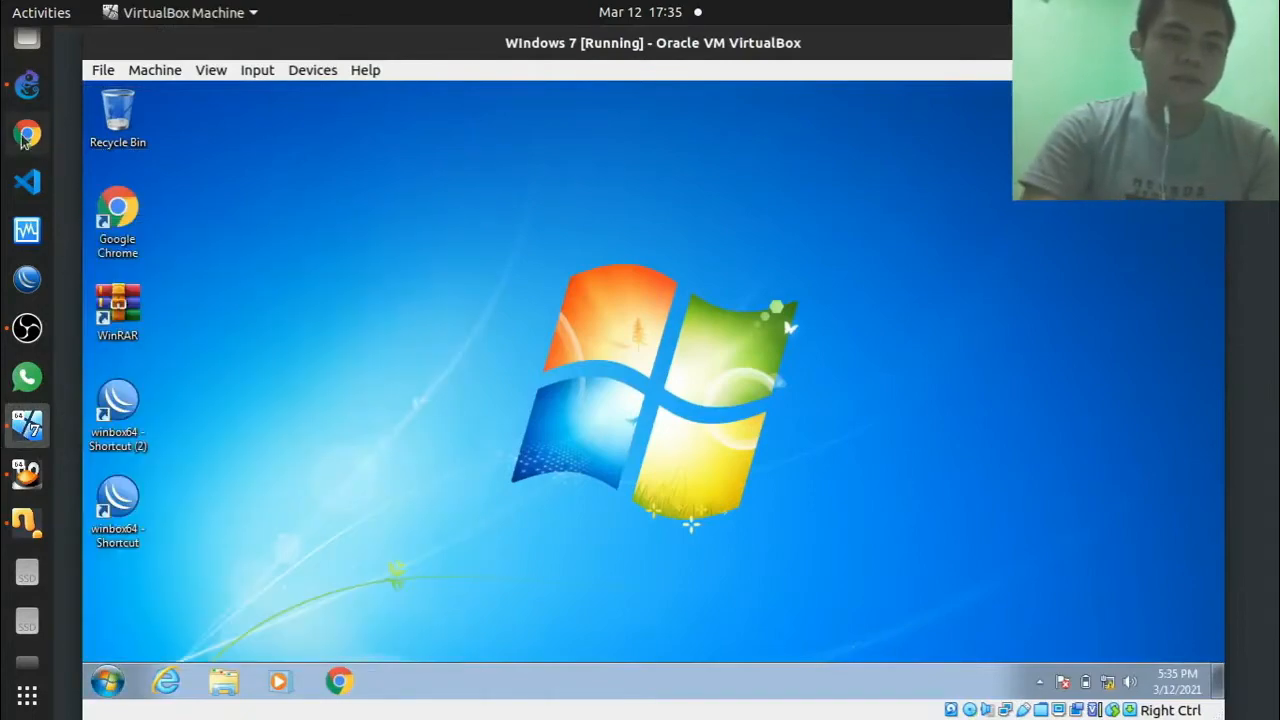
Step: Pan the GNS3 topology left again, then bring the Elementary VM window forward
{"action": "left_click", "coordinate": [26, 88]}
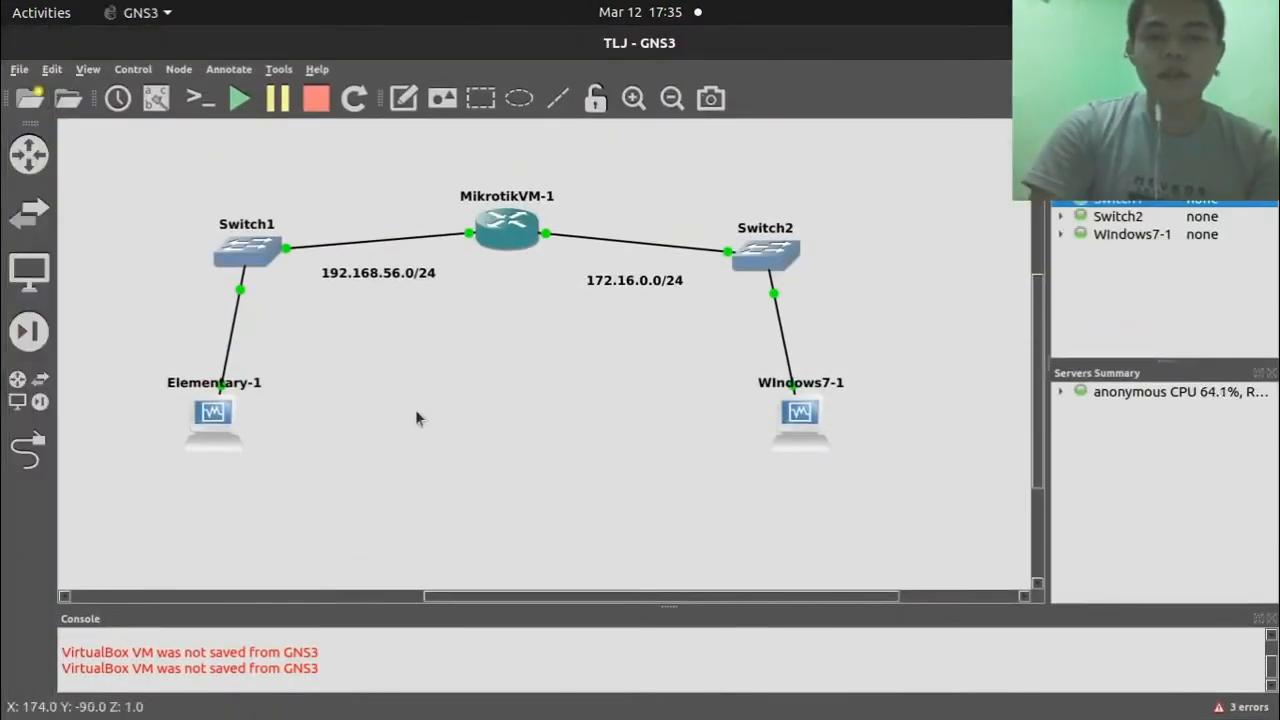
{"action": "scroll", "coordinate": [459, 418], "scroll_direction": "left", "scroll_amount": 2}
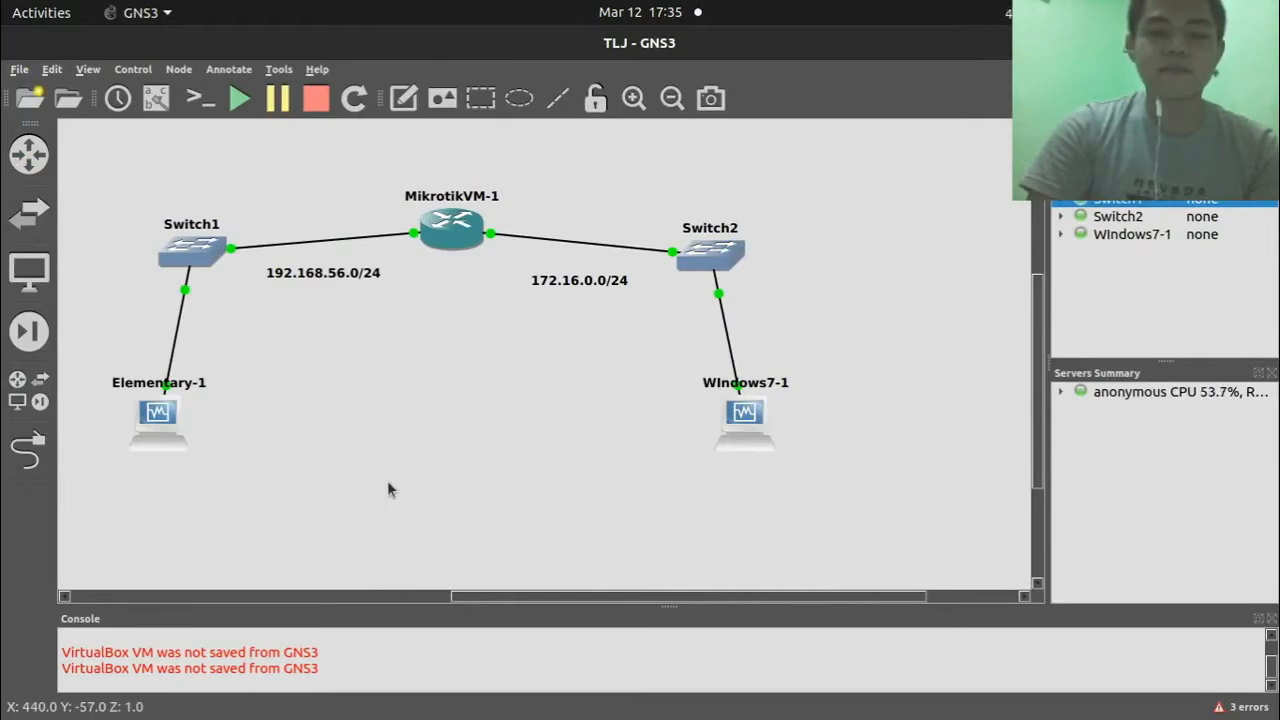
{"action": "mouse_move", "coordinate": [5, 421]}
{"action": "left_click", "coordinate": [30, 474]}
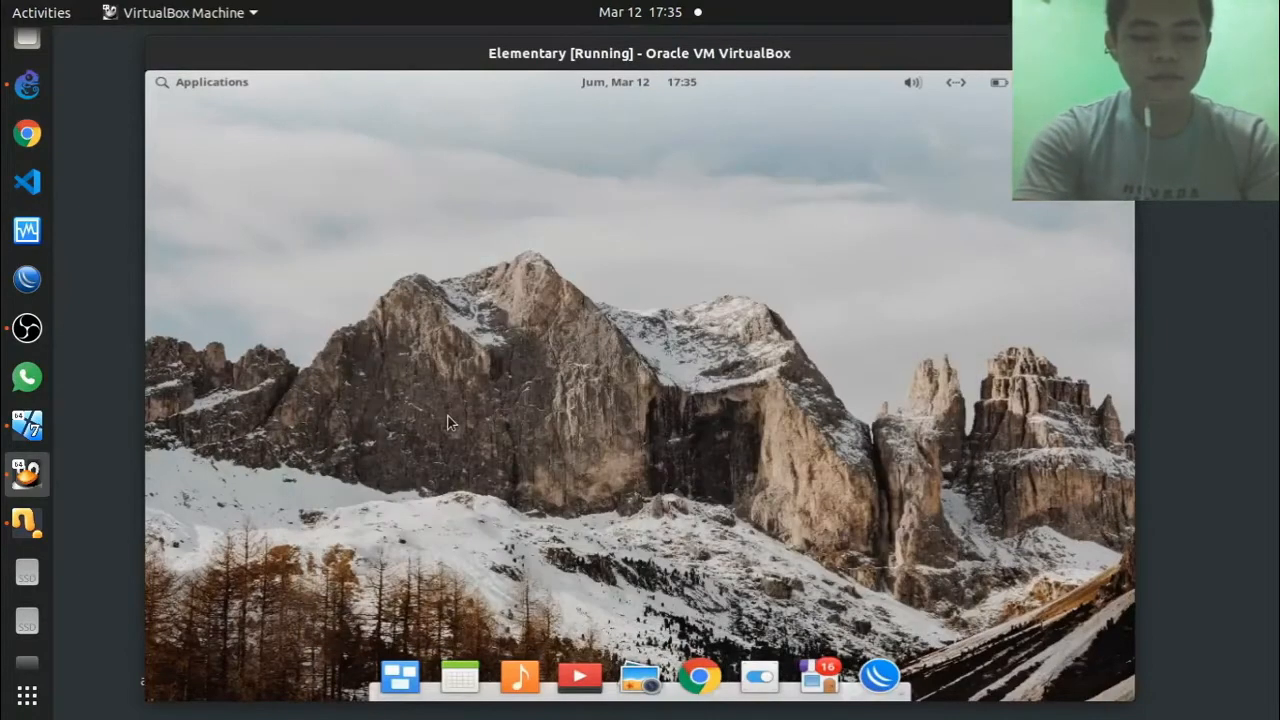
Step: Launch BeeBEEP on the Elementary VM with 'snap run beebeep' in a new terminal
{"action": "key", "text": "ctrl+alt+t"}
{"action": "type", "text": "sn"}
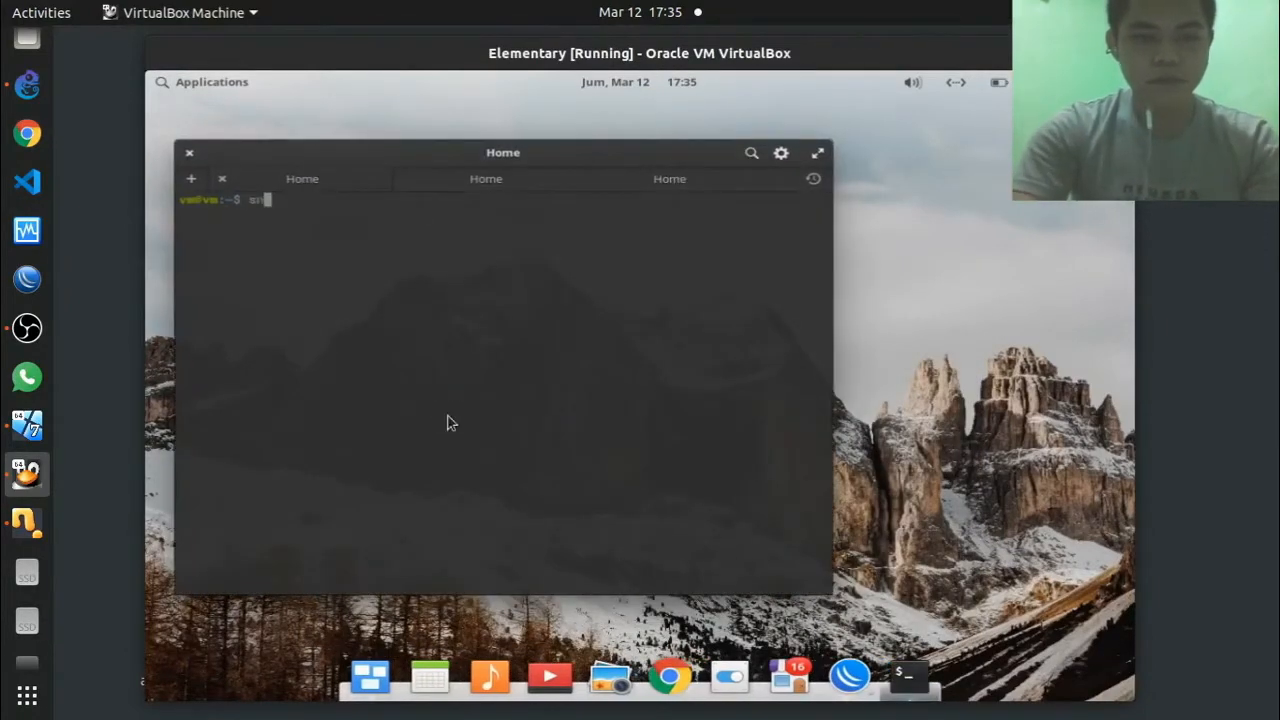
{"action": "key", "text": "super"}
{"action": "key", "text": "BackSpace"}
{"action": "key", "text": "BackSpace"}
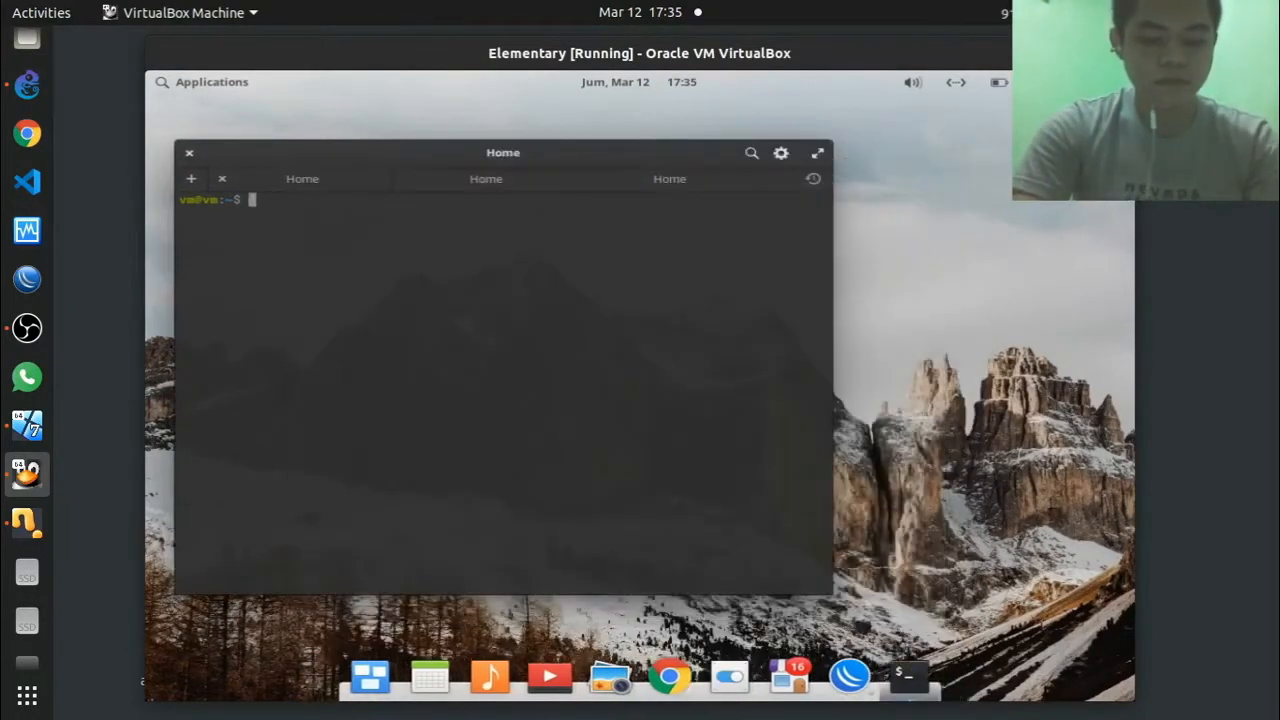
{"action": "type", "text": "snap run"}
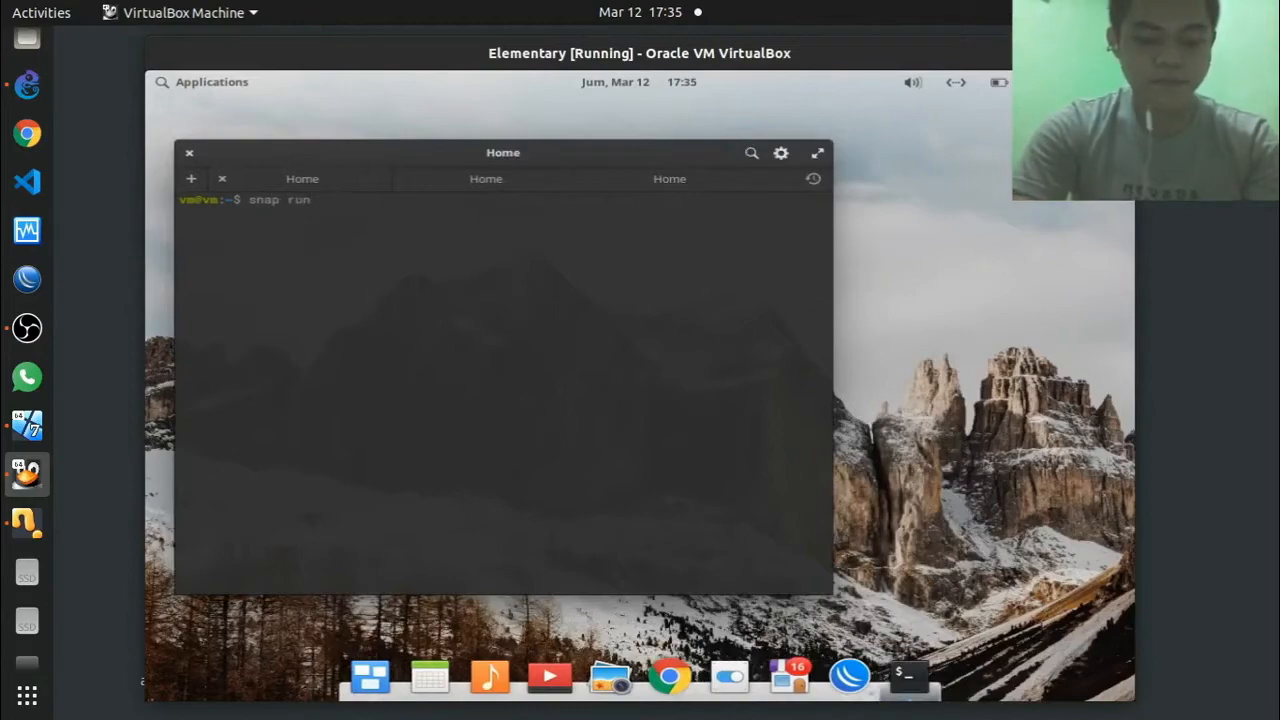
{"action": "type", "text": " beebeep"}
{"action": "key", "text": "Return"}
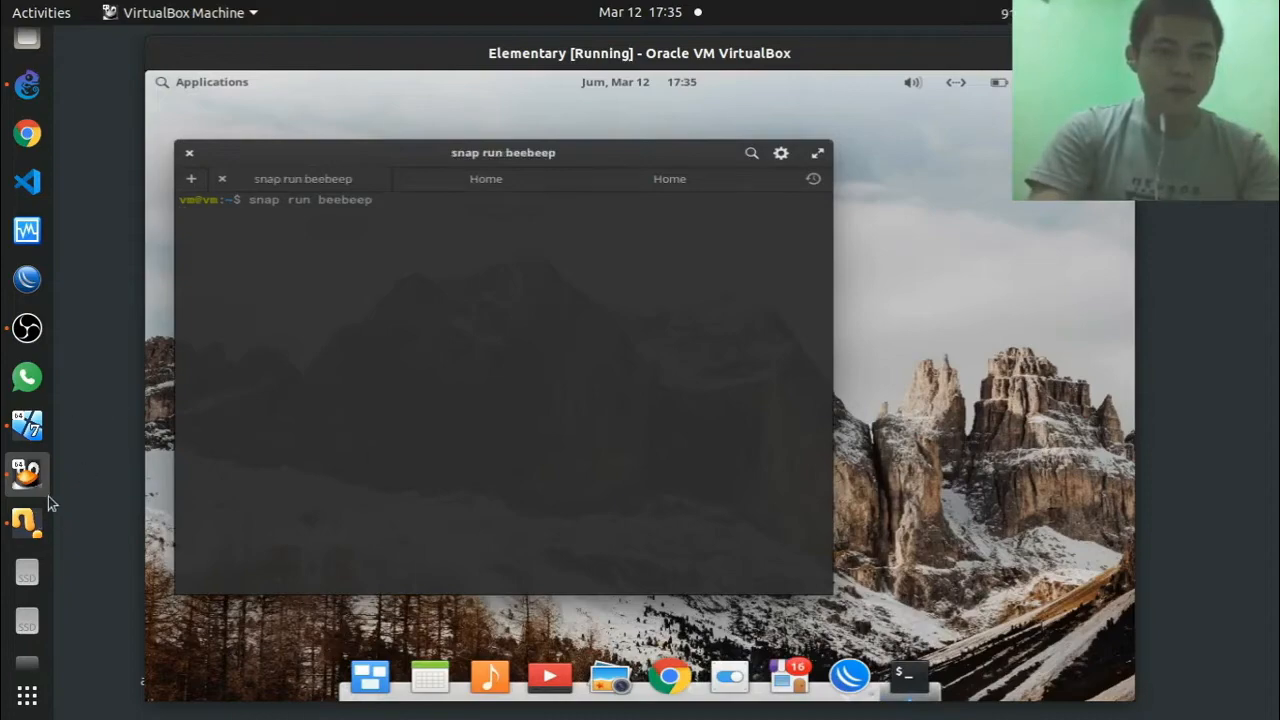
Step: Launch BeeBEEP on the Windows 7 VM through a 'beep' Start menu search
{"action": "left_click", "coordinate": [28, 424]}
{"action": "key", "text": "super"}
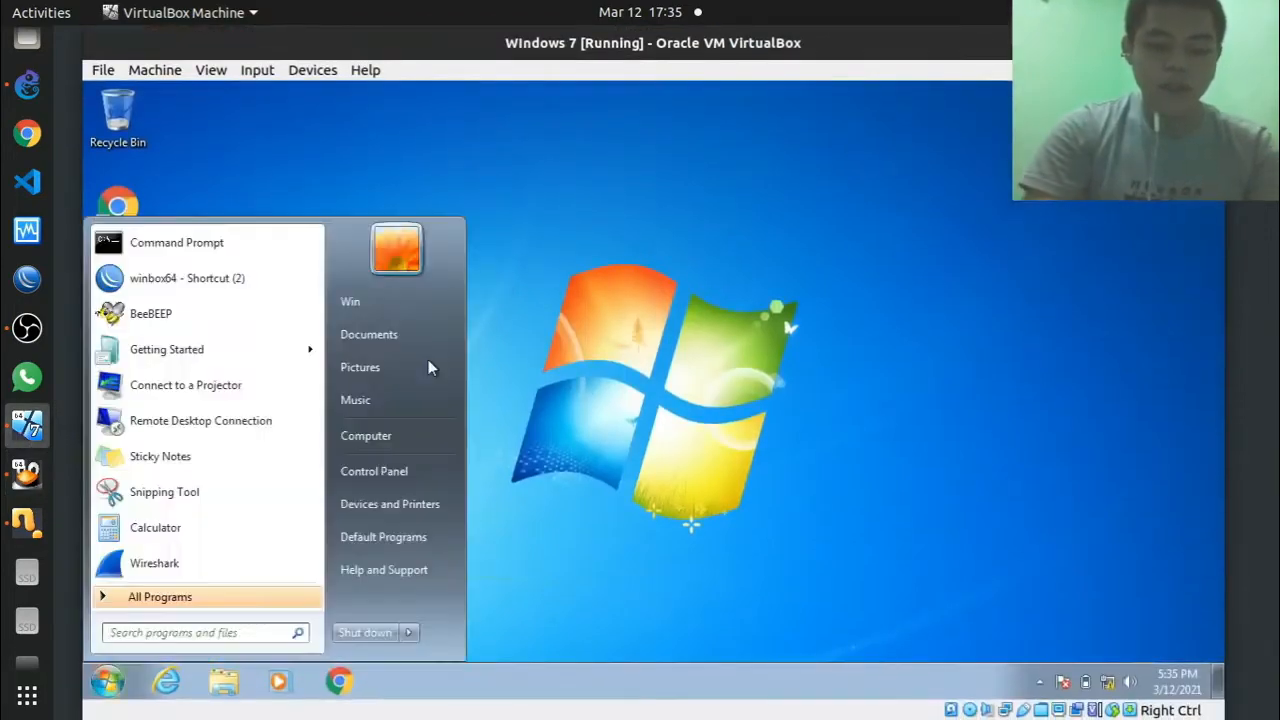
{"action": "type", "text": "beep"}
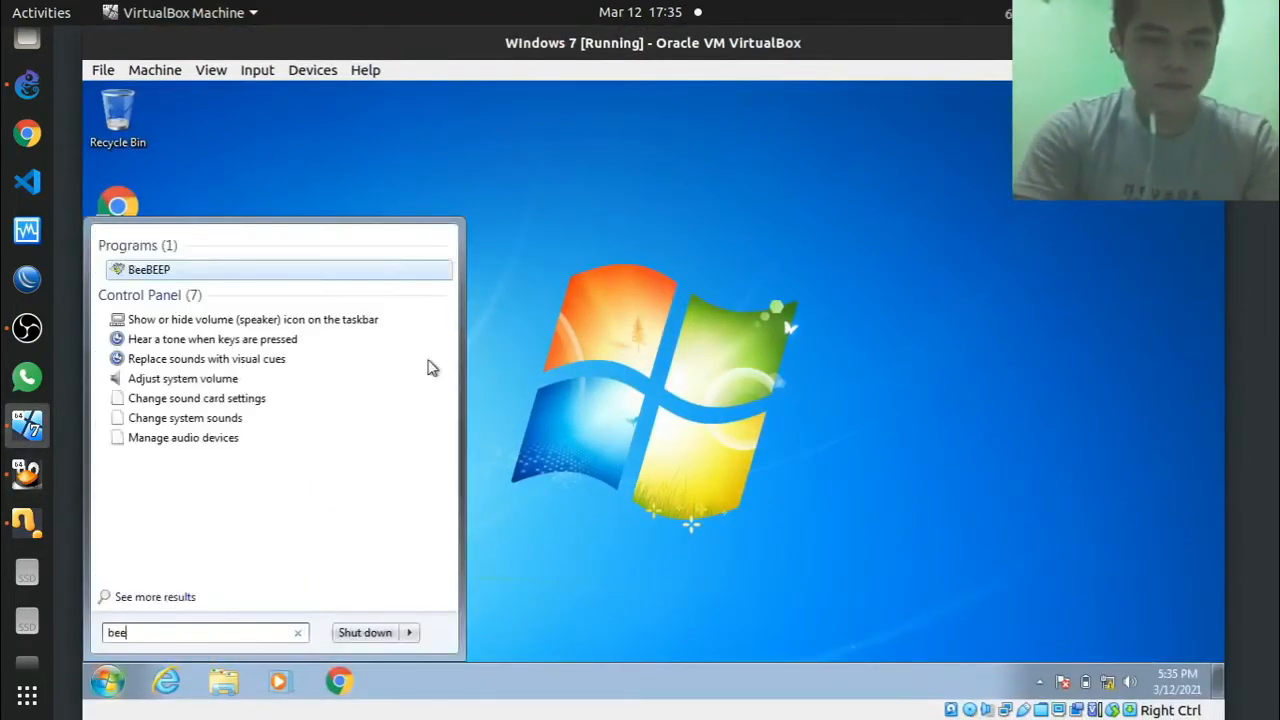
{"action": "key", "text": "Escape"}
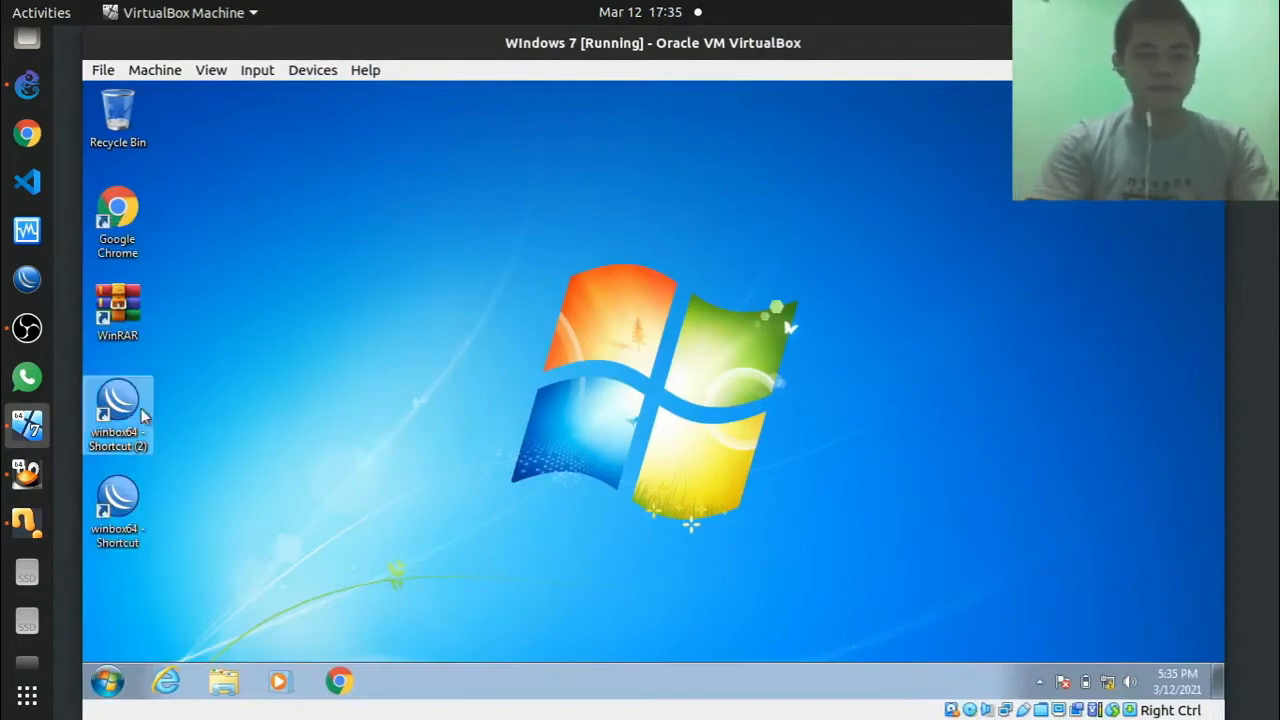
{"action": "left_click", "coordinate": [27, 474]}
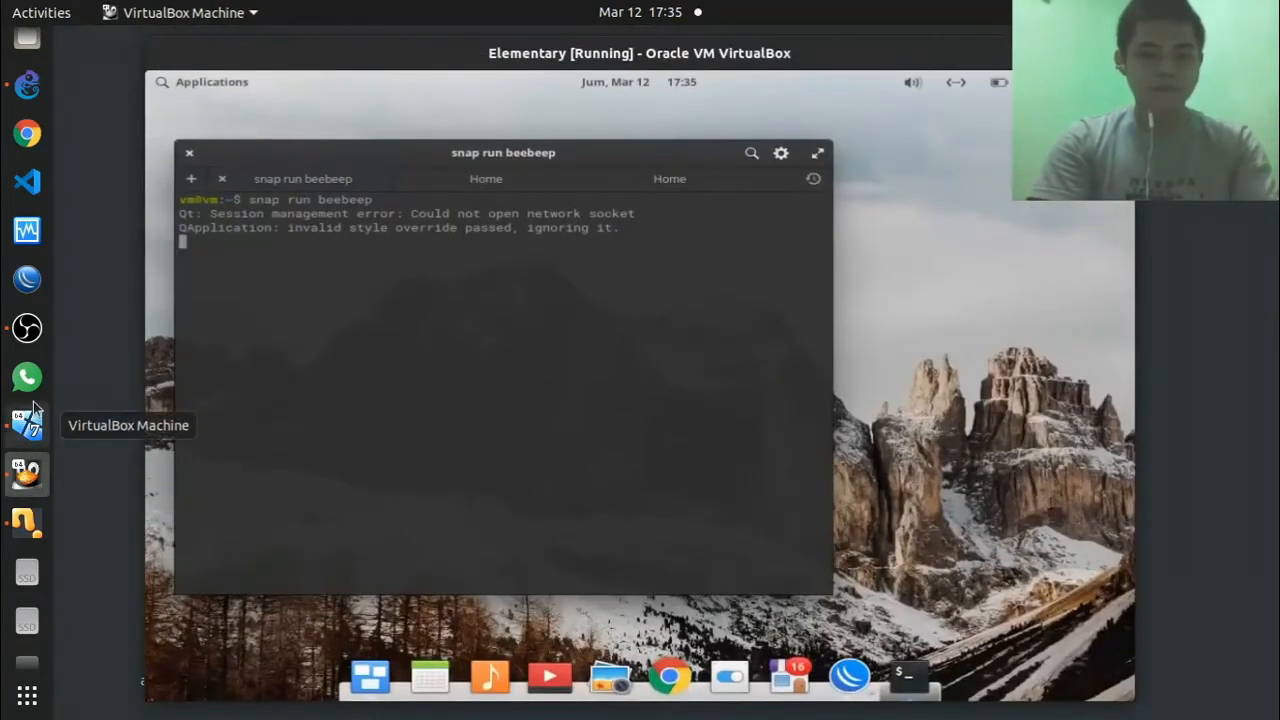
{"action": "left_click", "coordinate": [27, 425]}
{"action": "left_click", "coordinate": [27, 474]}
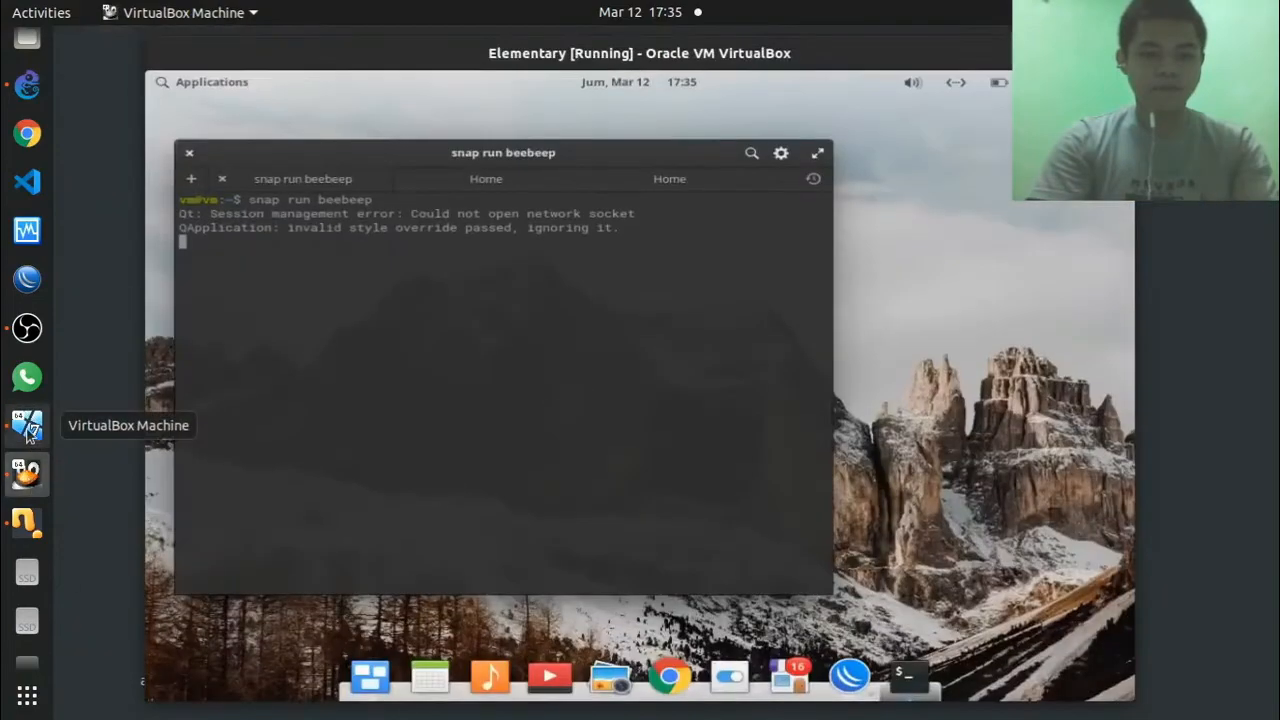
{"action": "left_click", "coordinate": [27, 427]}
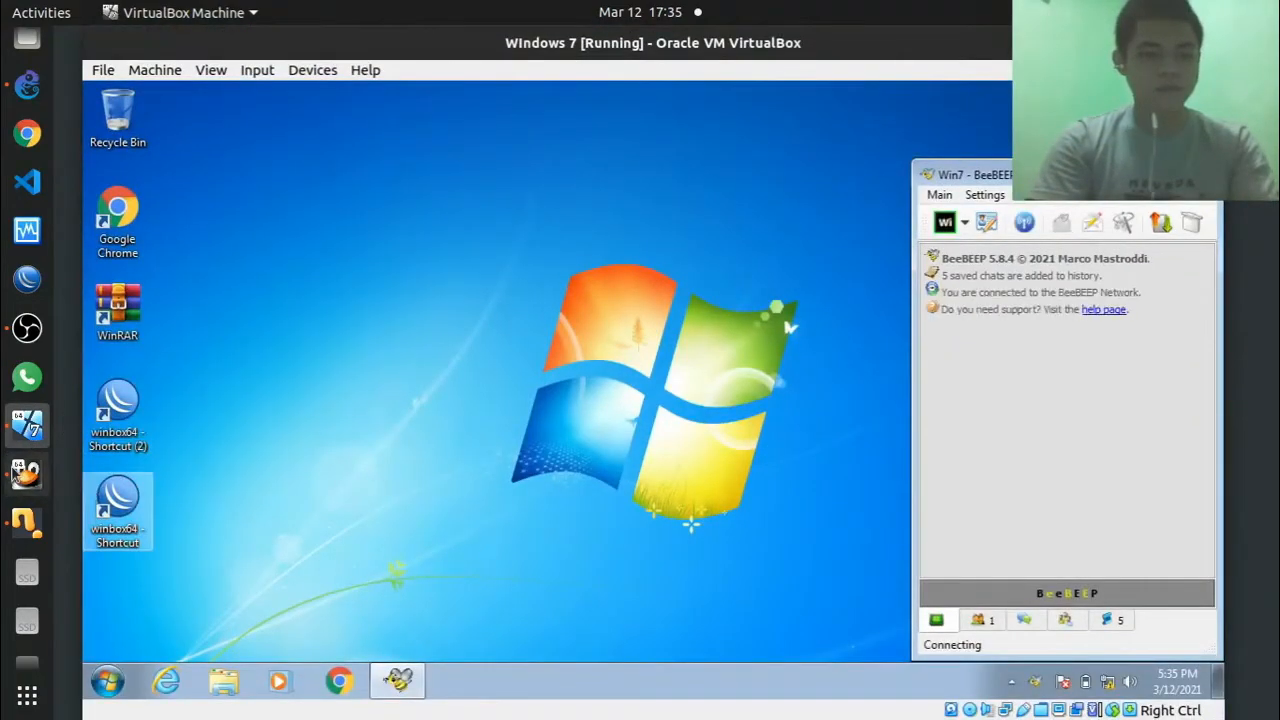
Step: Accept BeeBEEP's welcome on the Elementary VM, keeping the username Client 1
{"action": "left_click", "coordinate": [20, 474]}
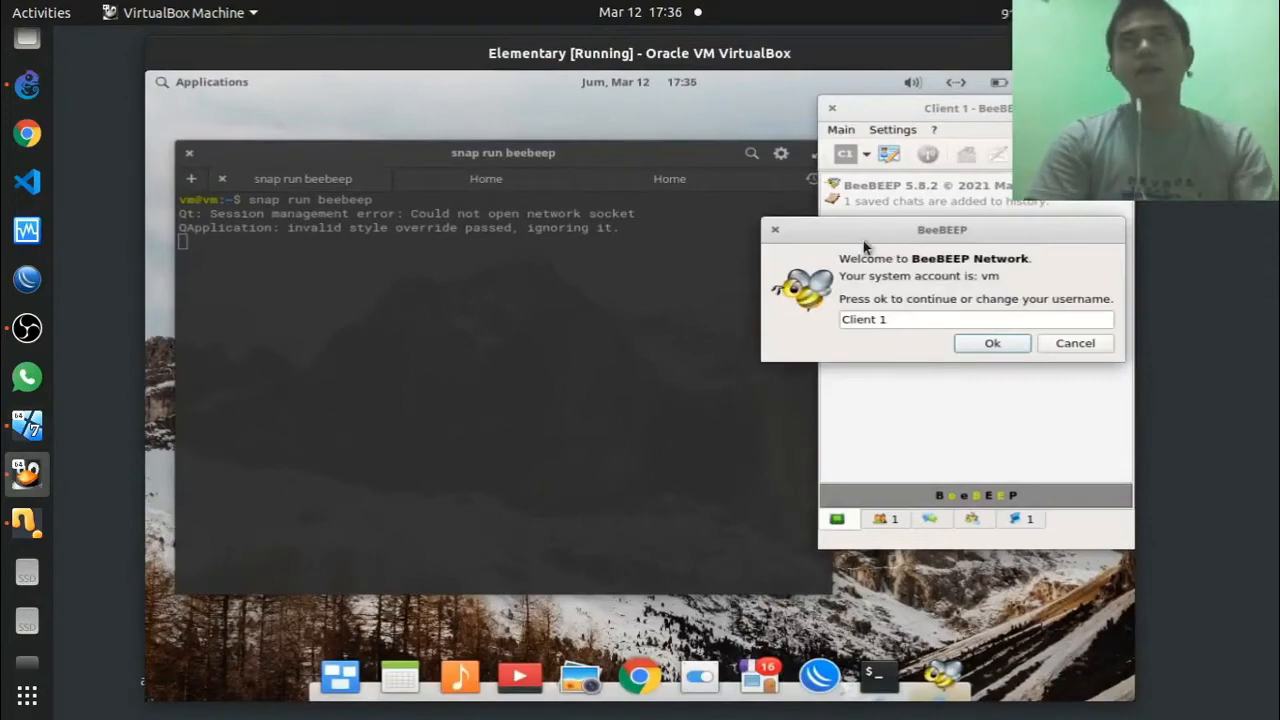
{"action": "left_click_drag", "start_coordinate": [866, 233], "coordinate": [741, 219]}
{"action": "left_click", "coordinate": [771, 309]}
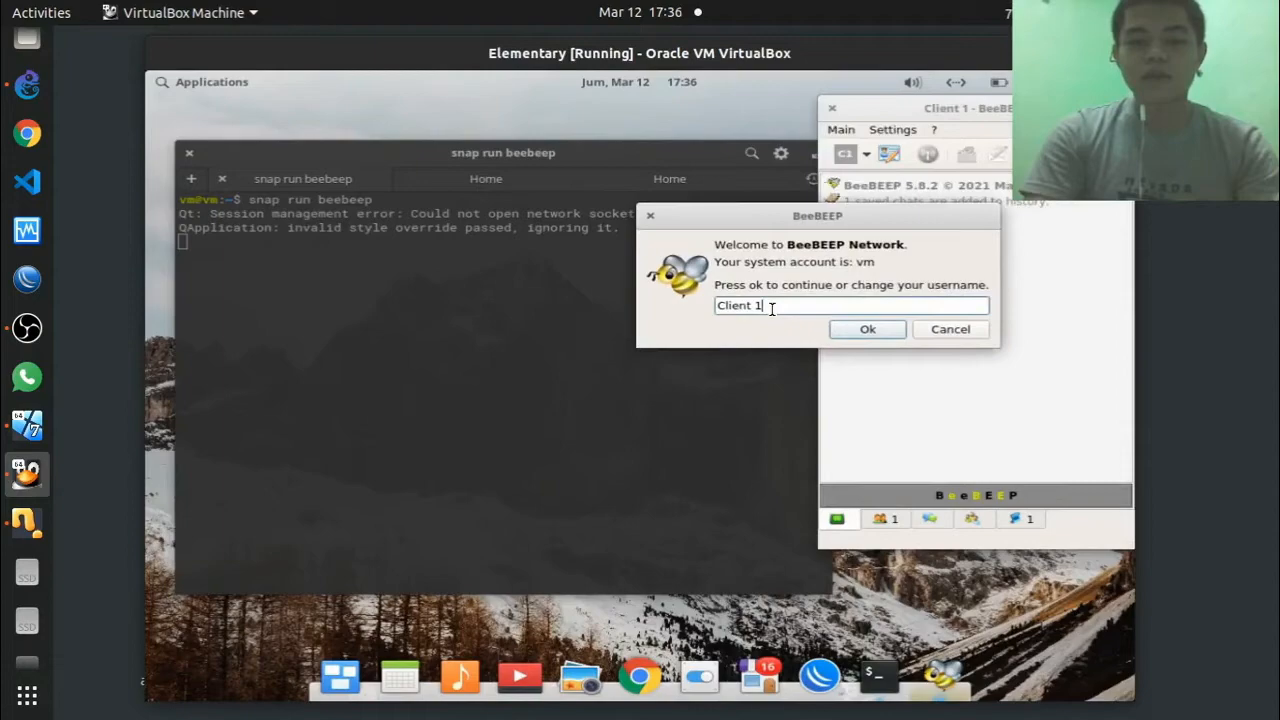
{"action": "left_click", "coordinate": [855, 329]}
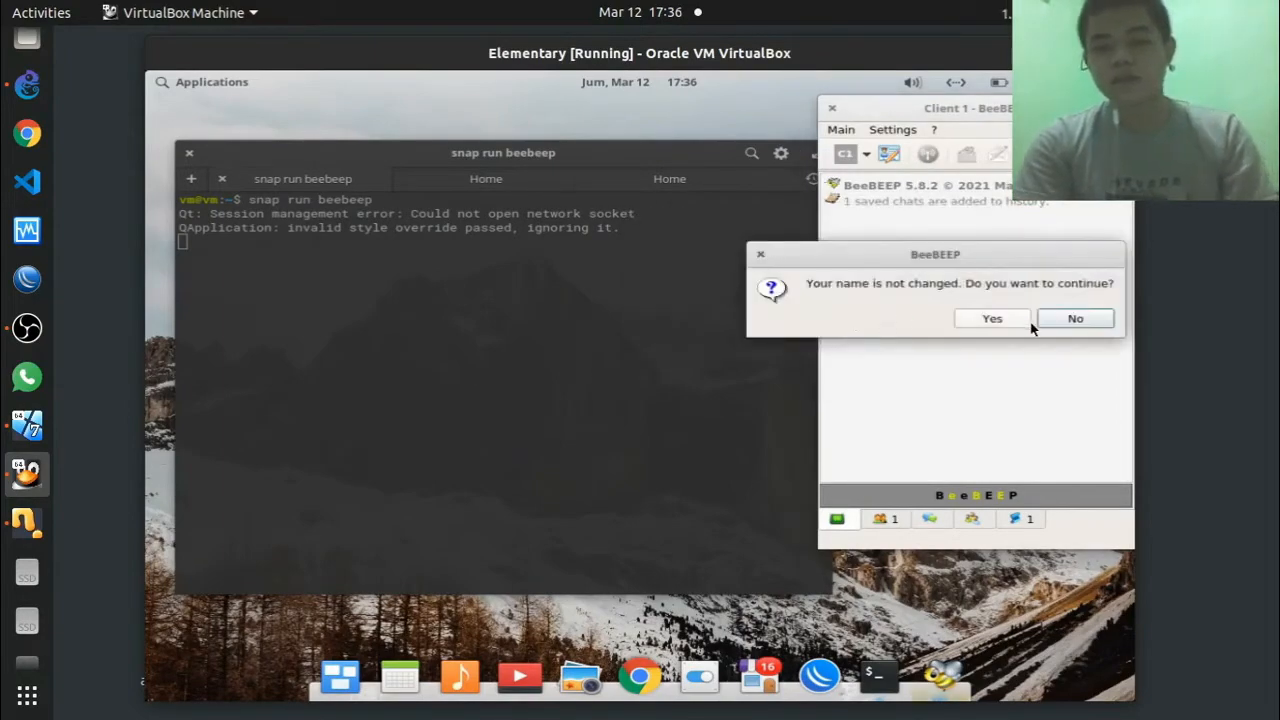
{"action": "left_click", "coordinate": [991, 318]}
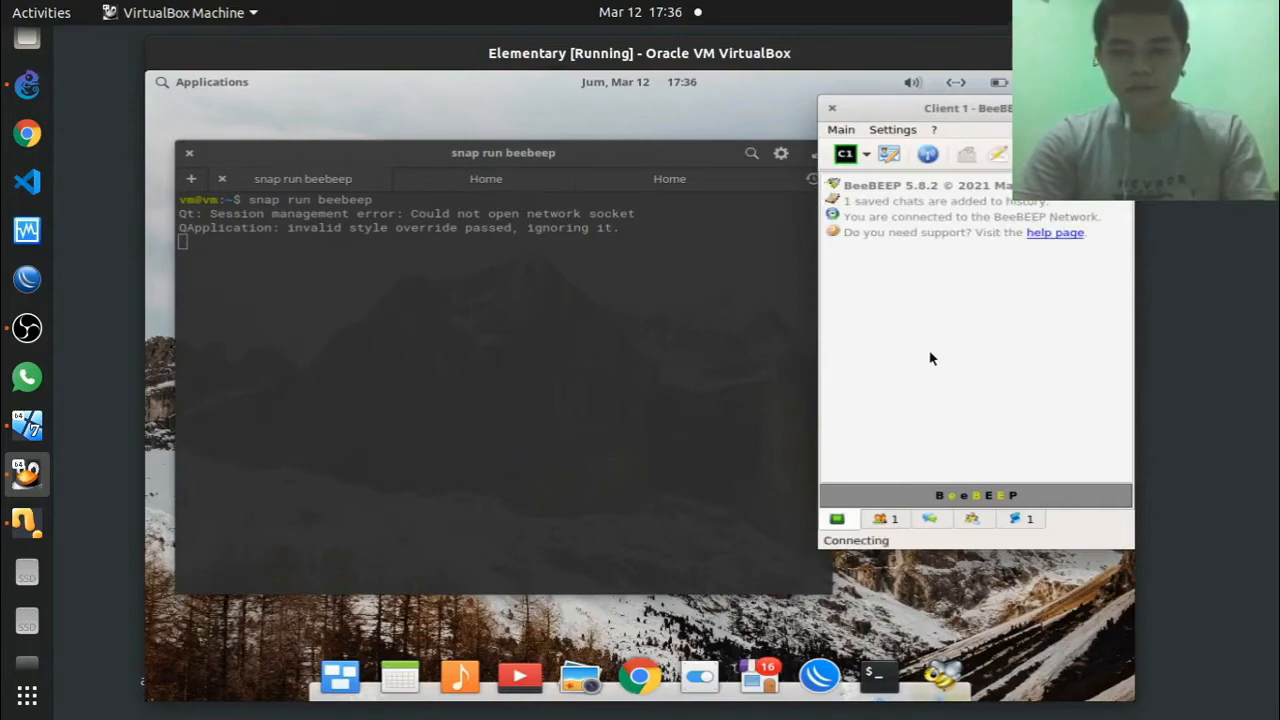
{"action": "left_click", "coordinate": [838, 130]}
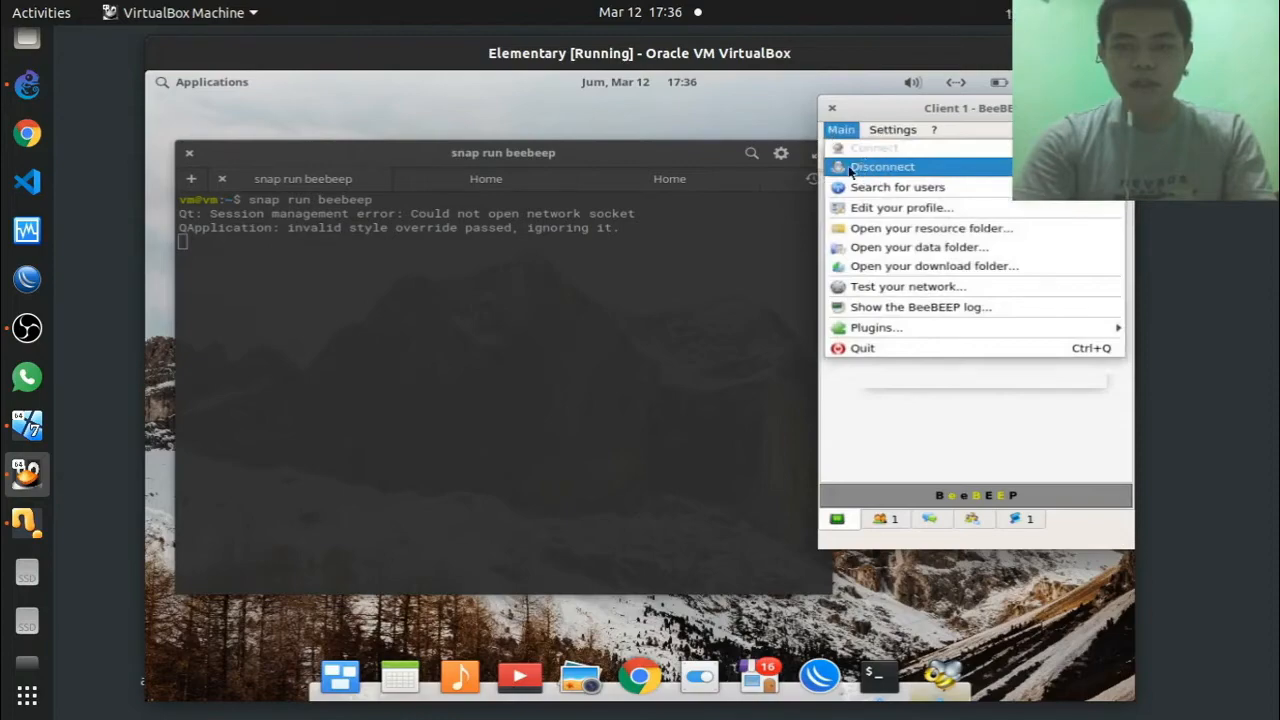
Step: After checking Win7's main menu and the GNS3 topology, show the Elementary client's Users list
{"action": "left_click", "coordinate": [27, 425]}
{"action": "left_click", "coordinate": [940, 196]}
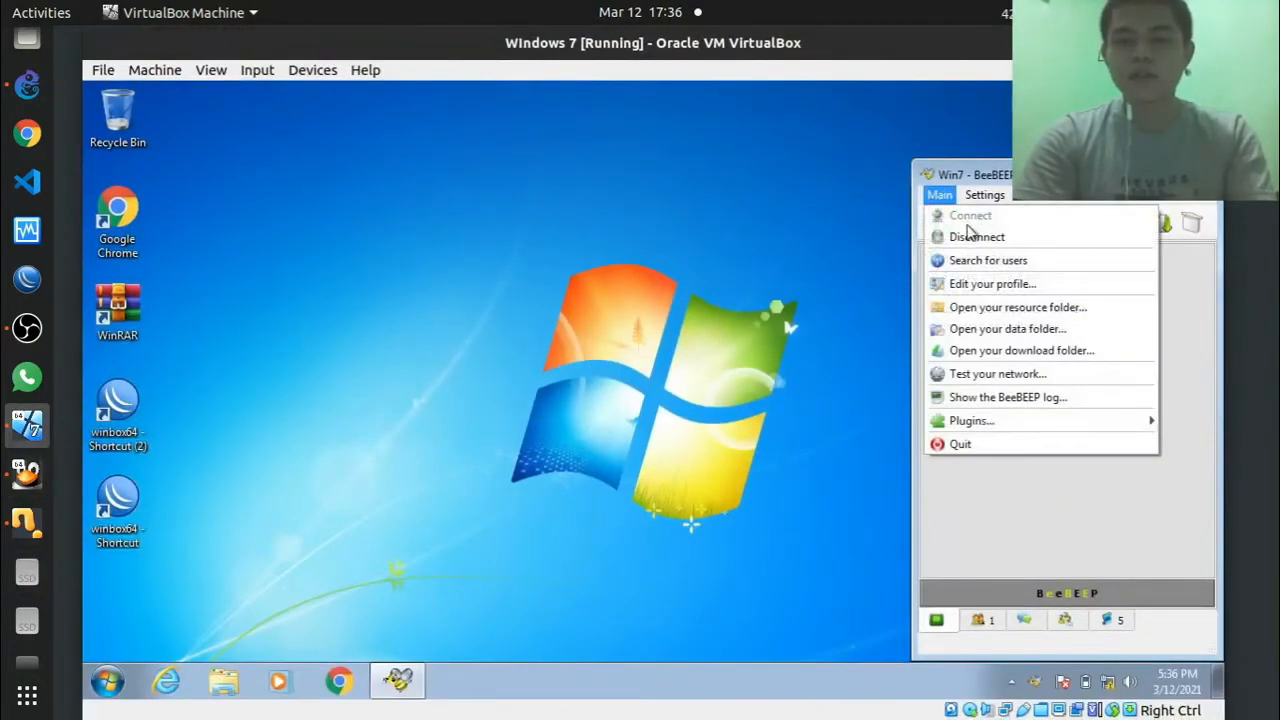
{"action": "left_click", "coordinate": [983, 517]}
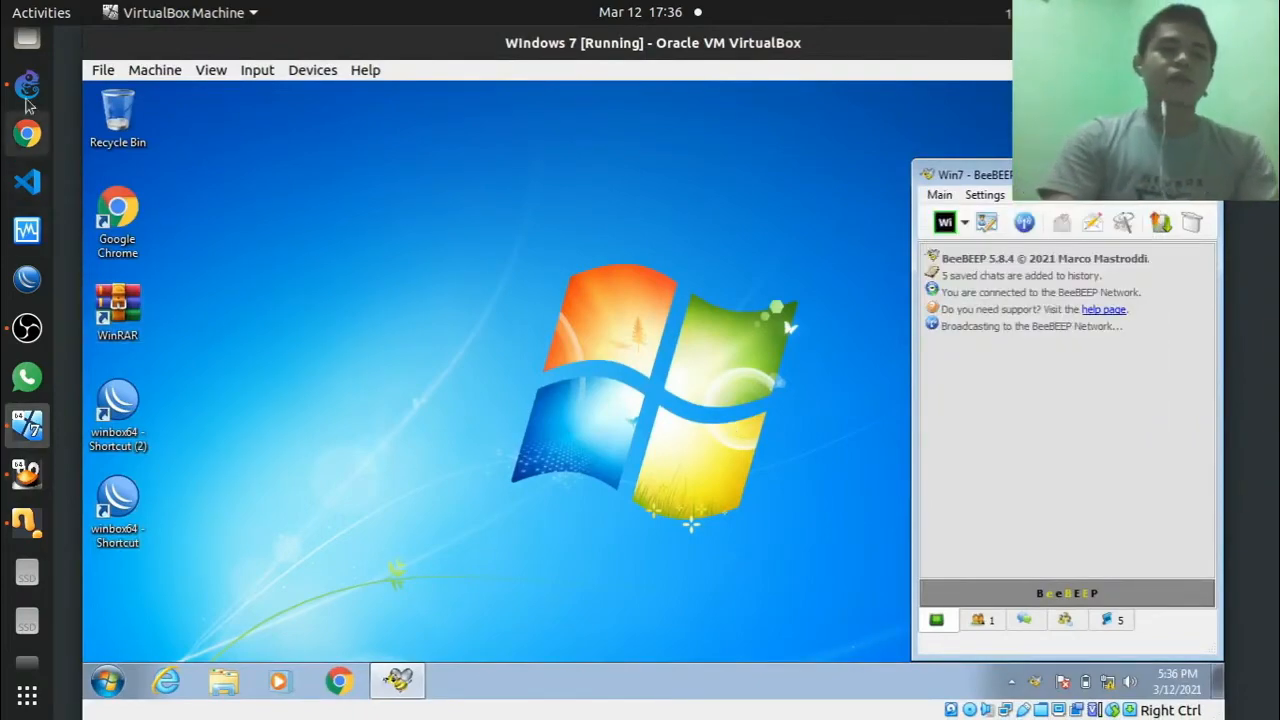
{"action": "left_click", "coordinate": [27, 84]}
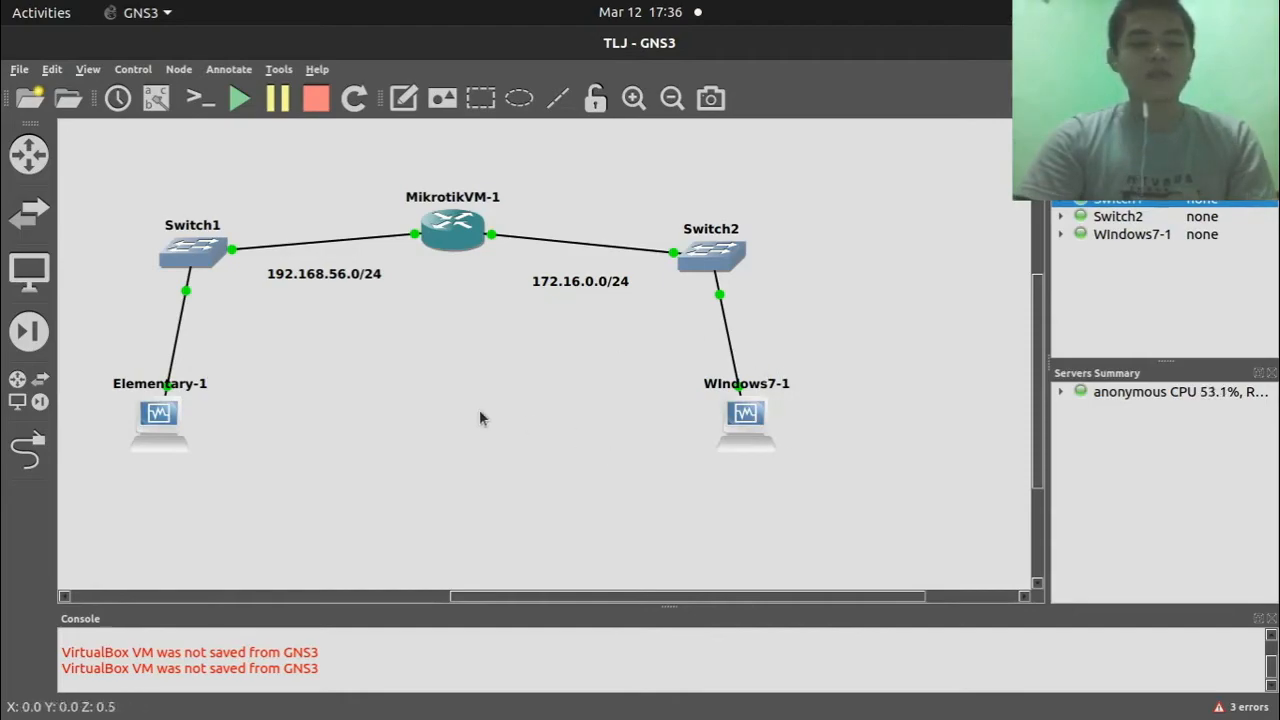
{"action": "mouse_move", "coordinate": [3, 409]}
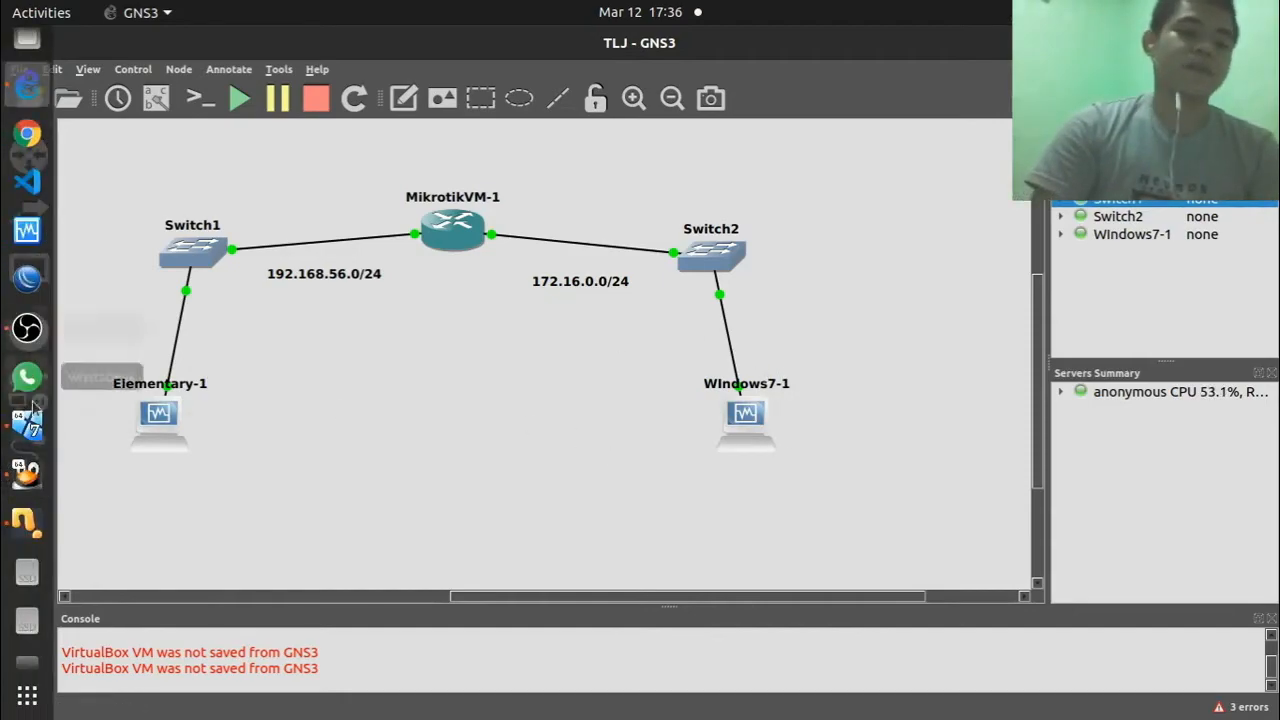
{"action": "left_click", "coordinate": [27, 472]}
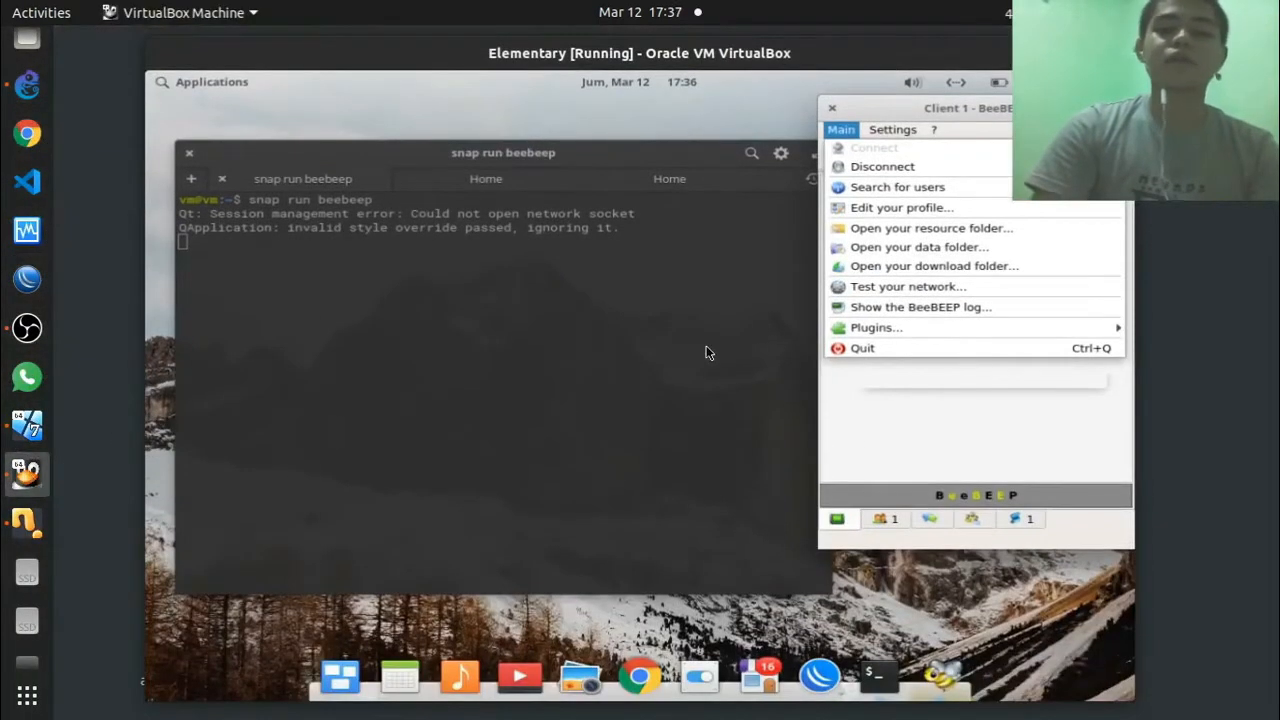
{"action": "left_click", "coordinate": [886, 395]}
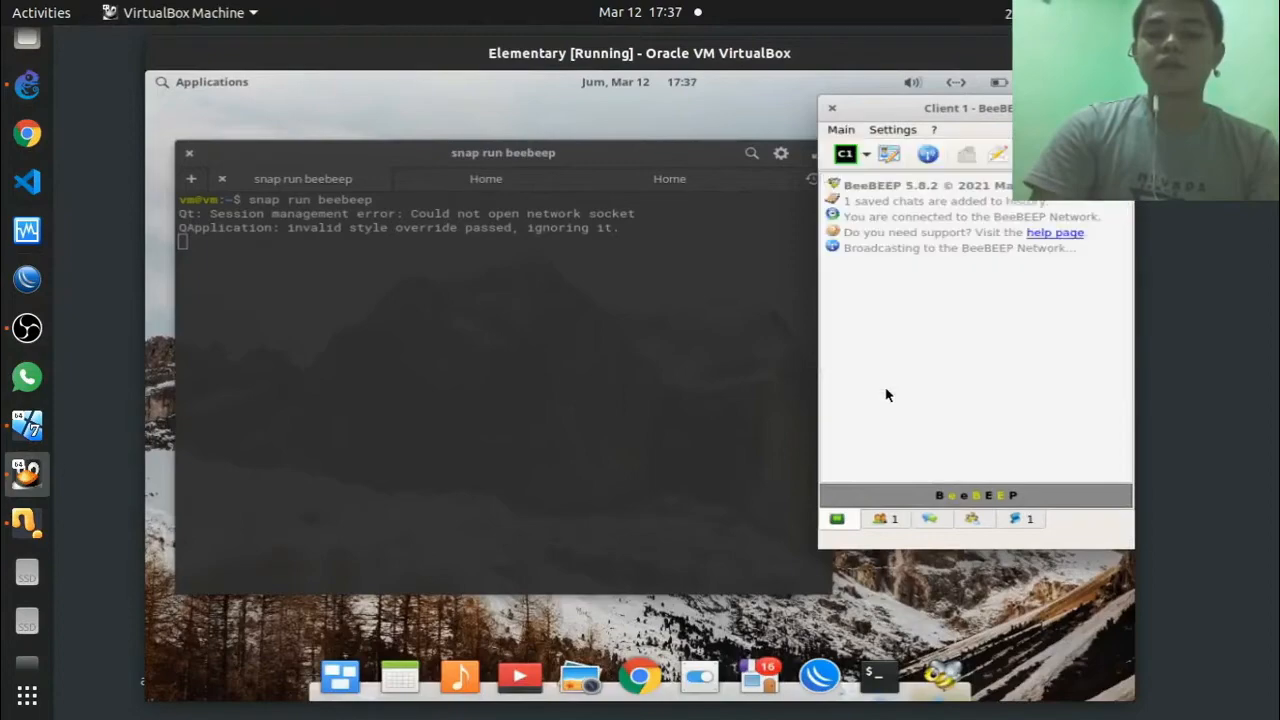
{"action": "left_click", "coordinate": [880, 520]}
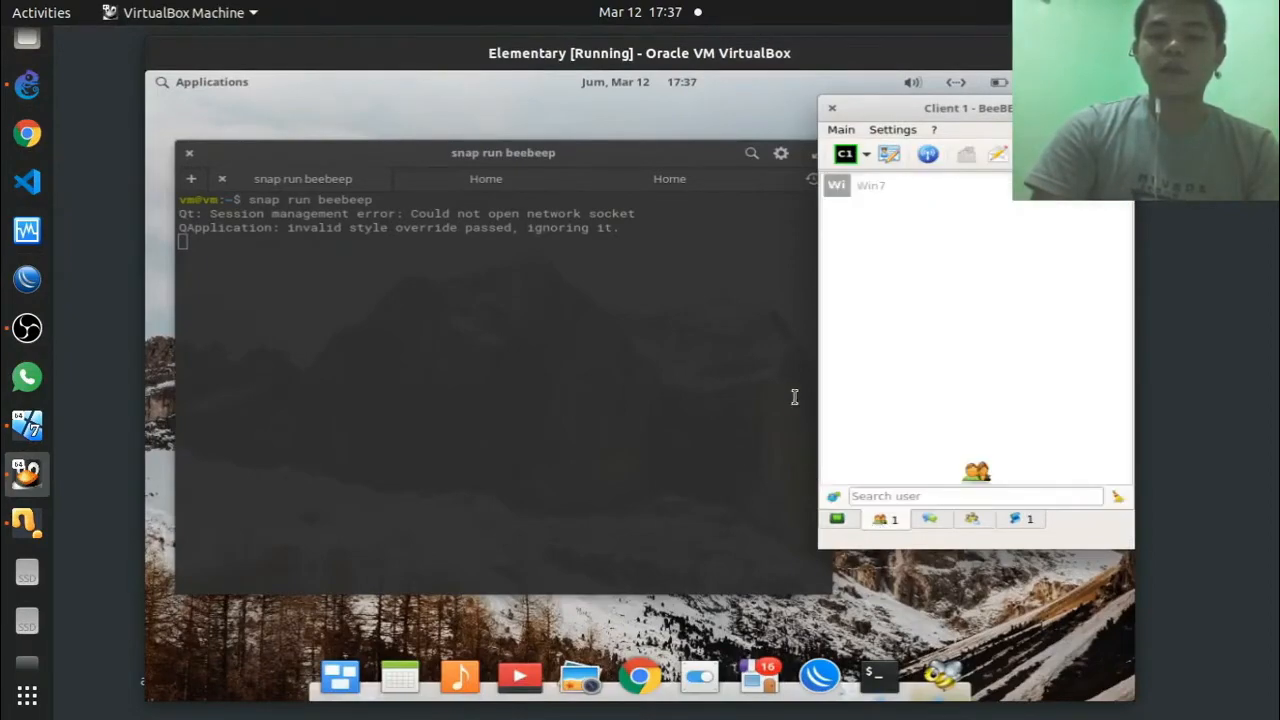
Step: Manually add the Win7 user at 172.16.0.2:6475 to the Elementary BeeBEEP client
{"action": "right_click", "coordinate": [934, 287]}
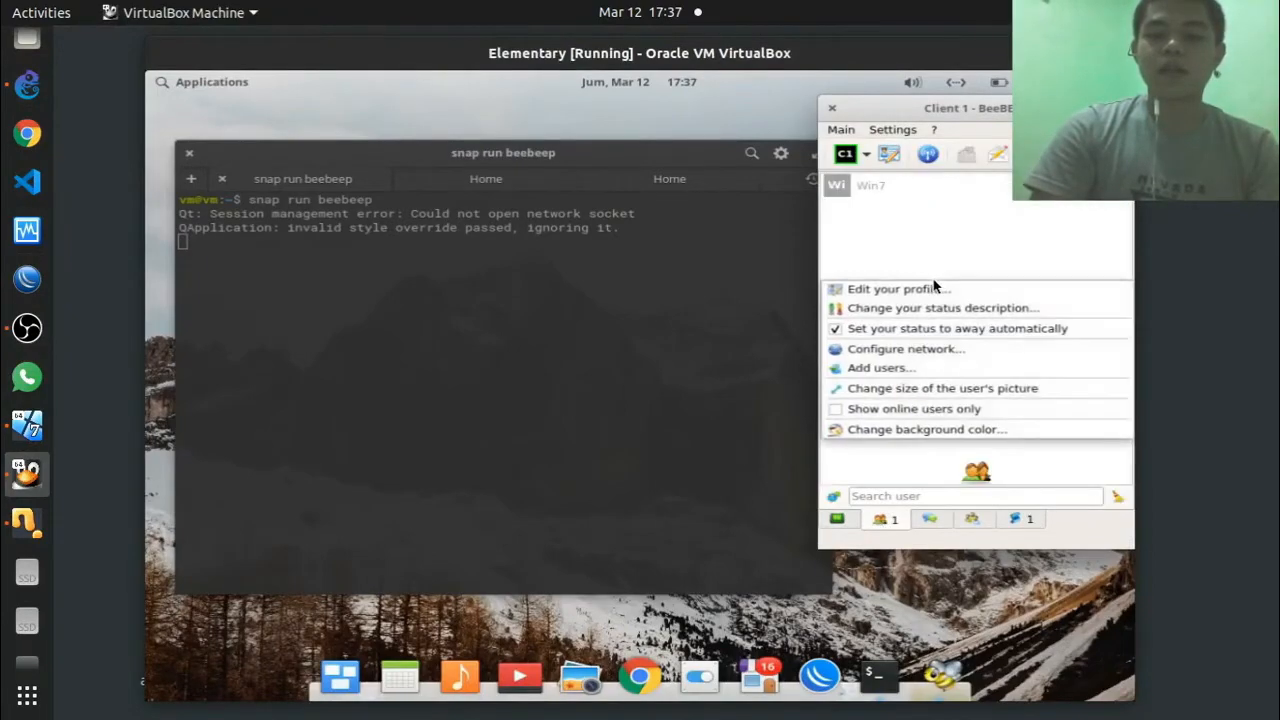
{"action": "left_click", "coordinate": [867, 378]}
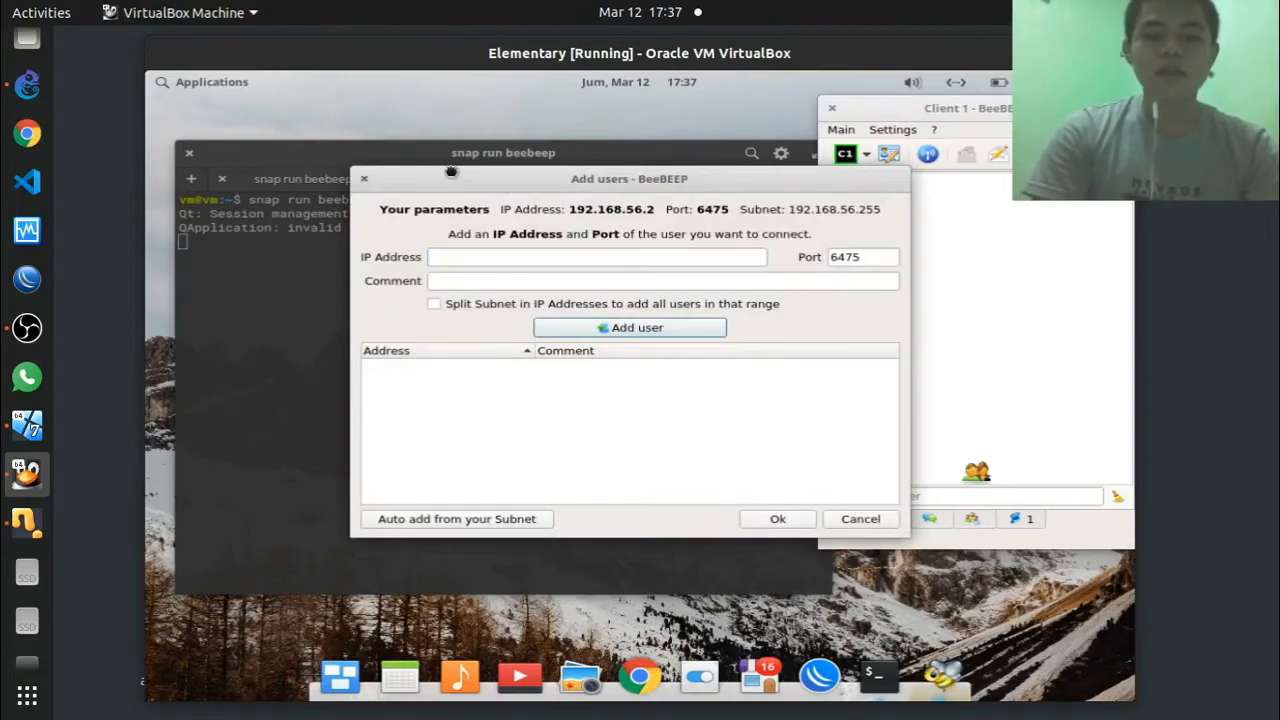
{"action": "left_click_drag", "start_coordinate": [502, 178], "coordinate": [439, 142]}
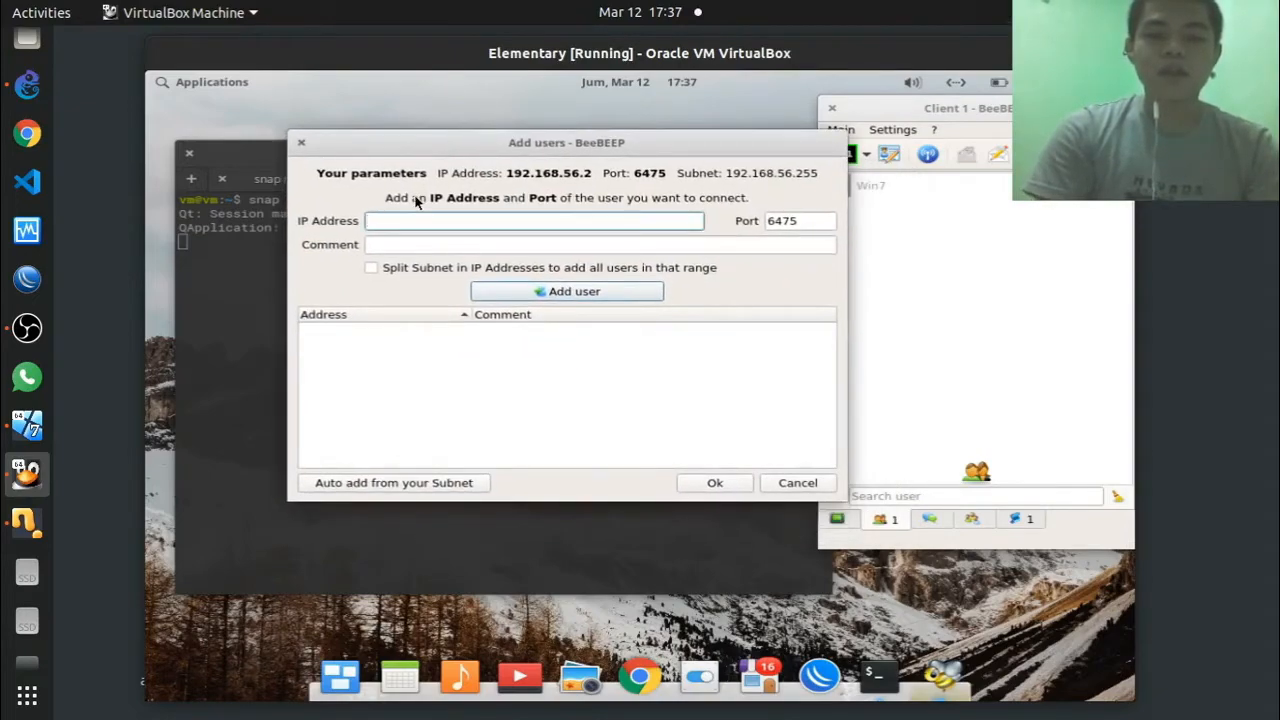
{"action": "left_click", "coordinate": [20, 438]}
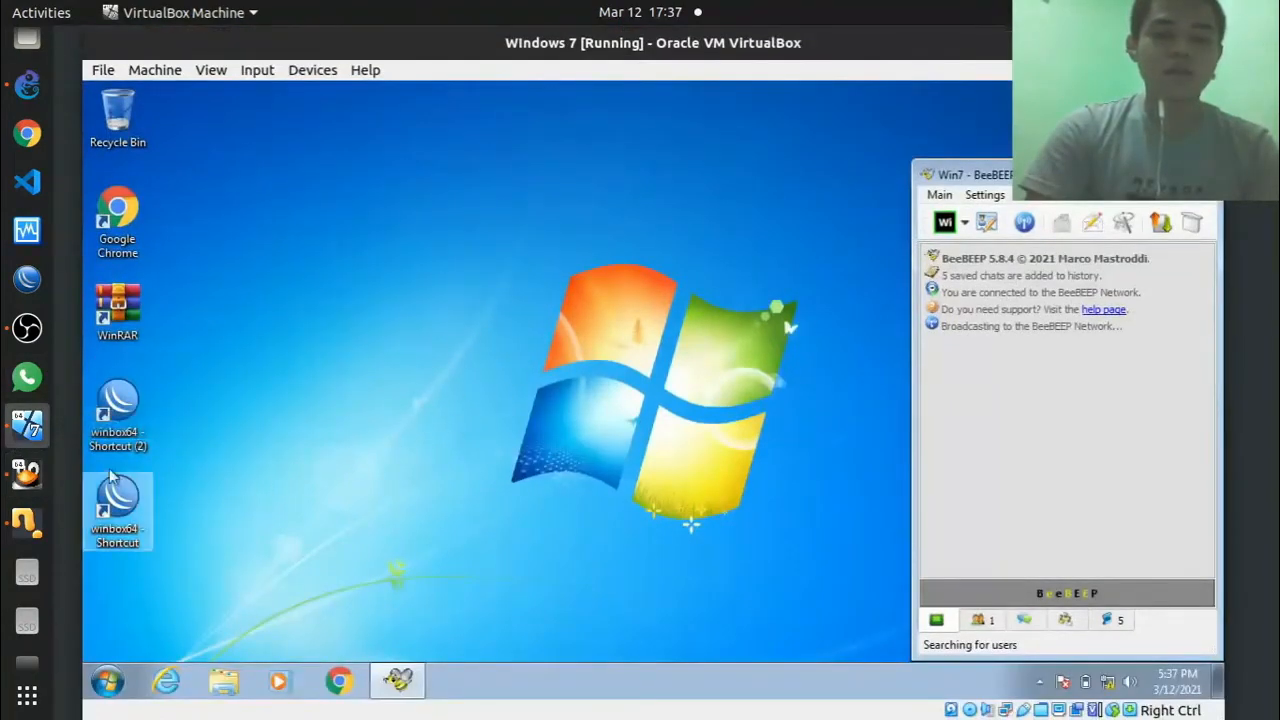
{"action": "left_click", "coordinate": [26, 468]}
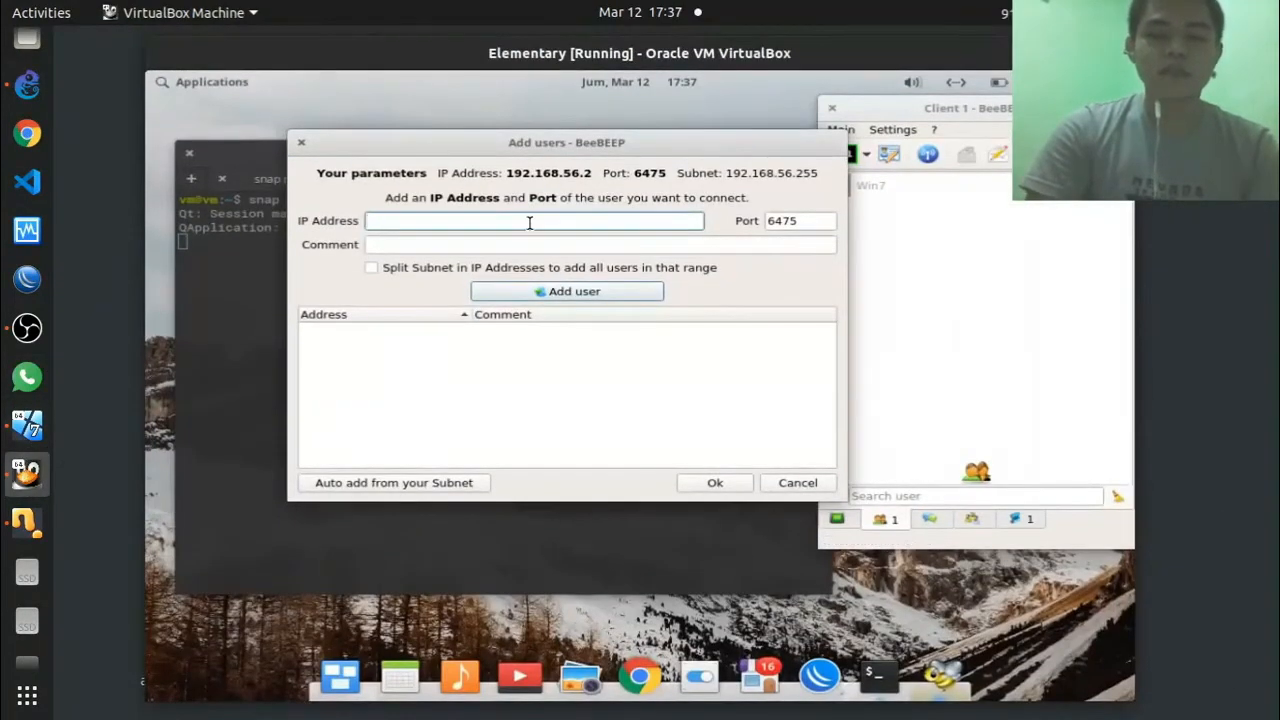
{"action": "type", "text": "192"}
{"action": "key", "text": "BackSpace"}
{"action": "type", "text": "72"}
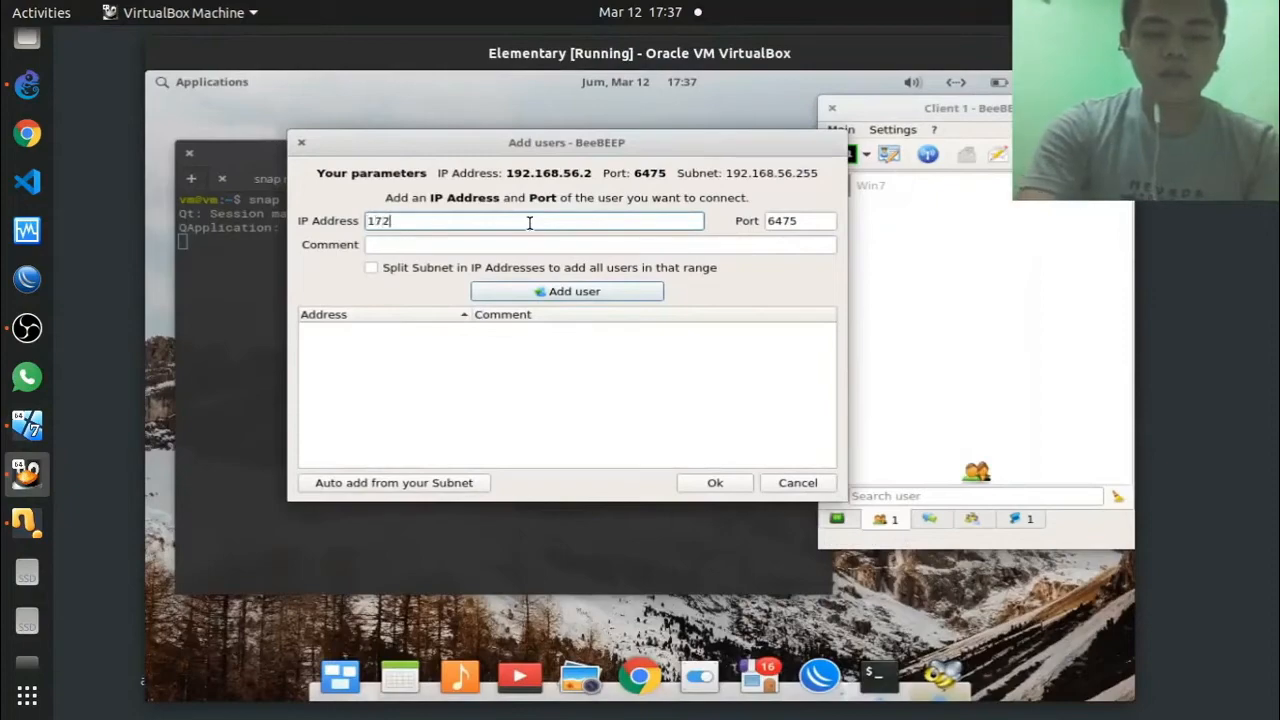
{"action": "type", "text": ".16.0.2"}
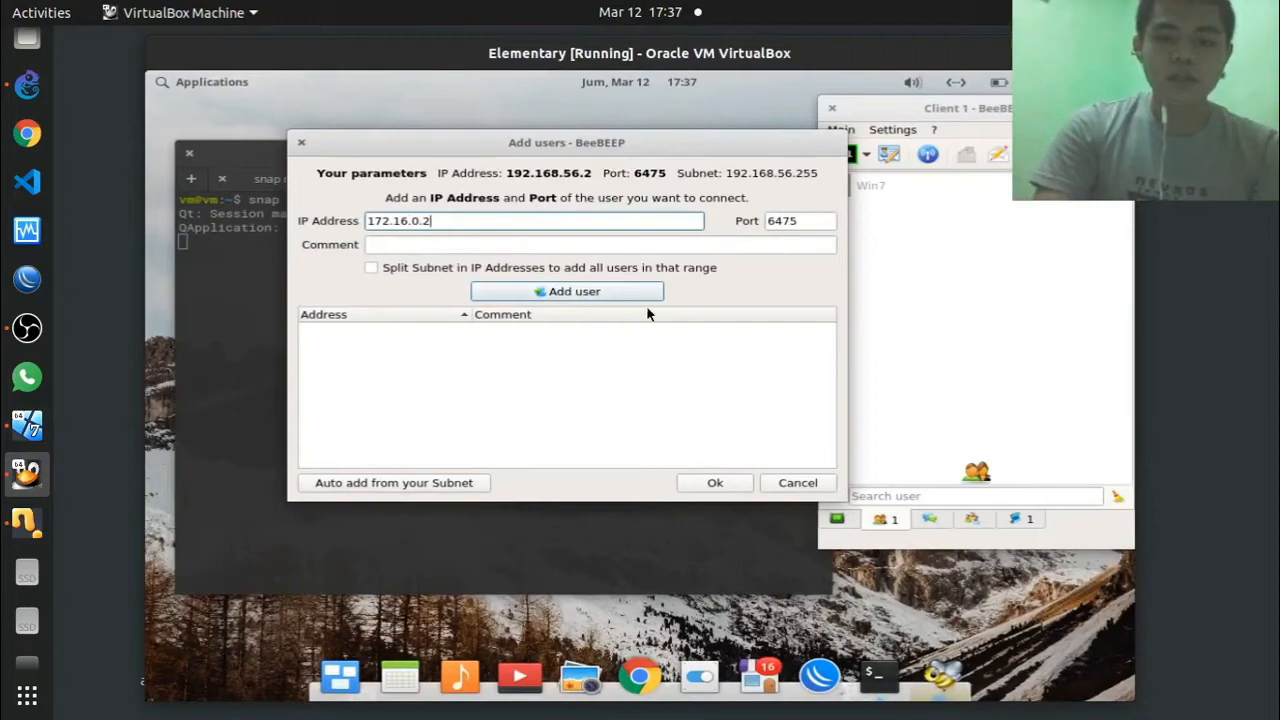
{"action": "left_click", "coordinate": [586, 292]}
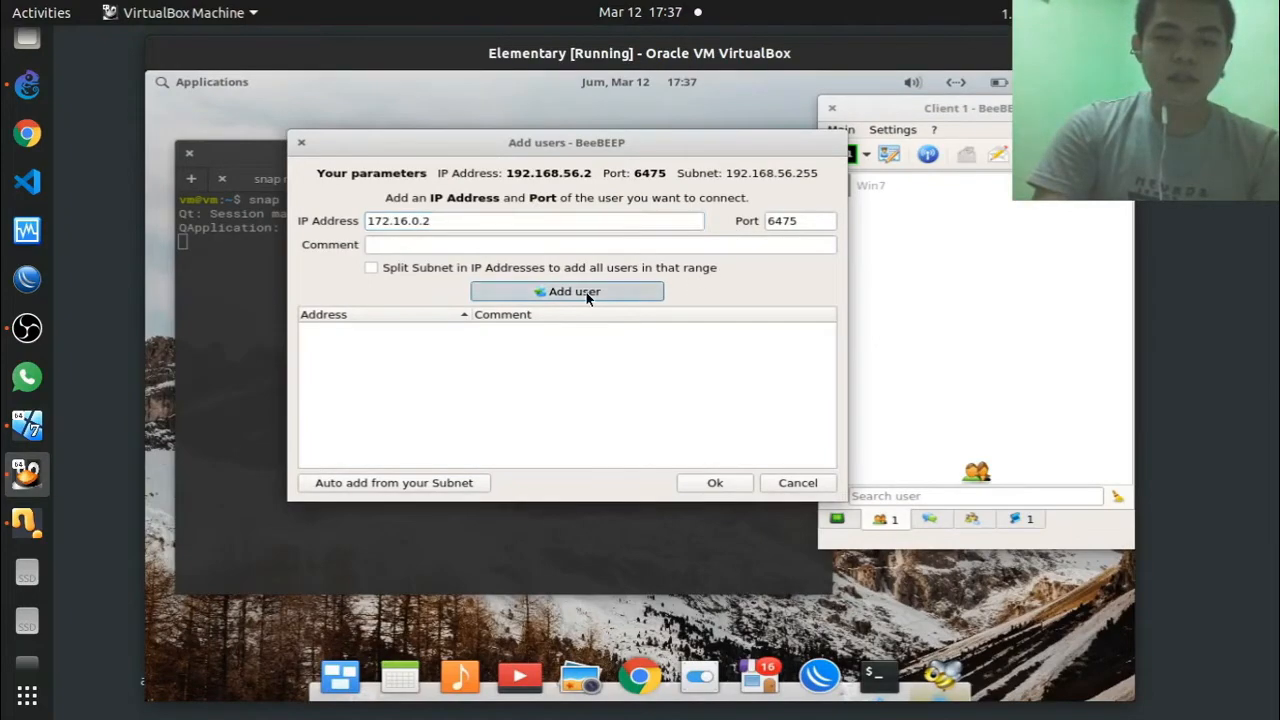
{"action": "left_click", "coordinate": [351, 331]}
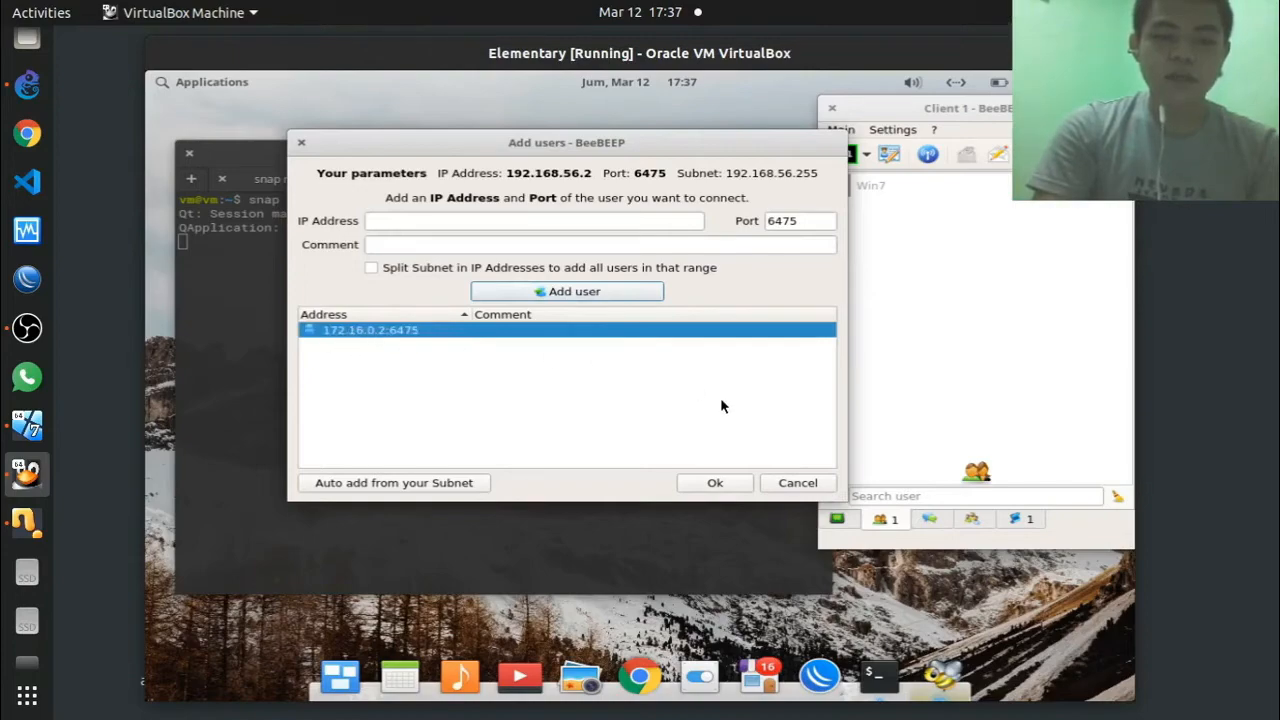
{"action": "left_click", "coordinate": [704, 482]}
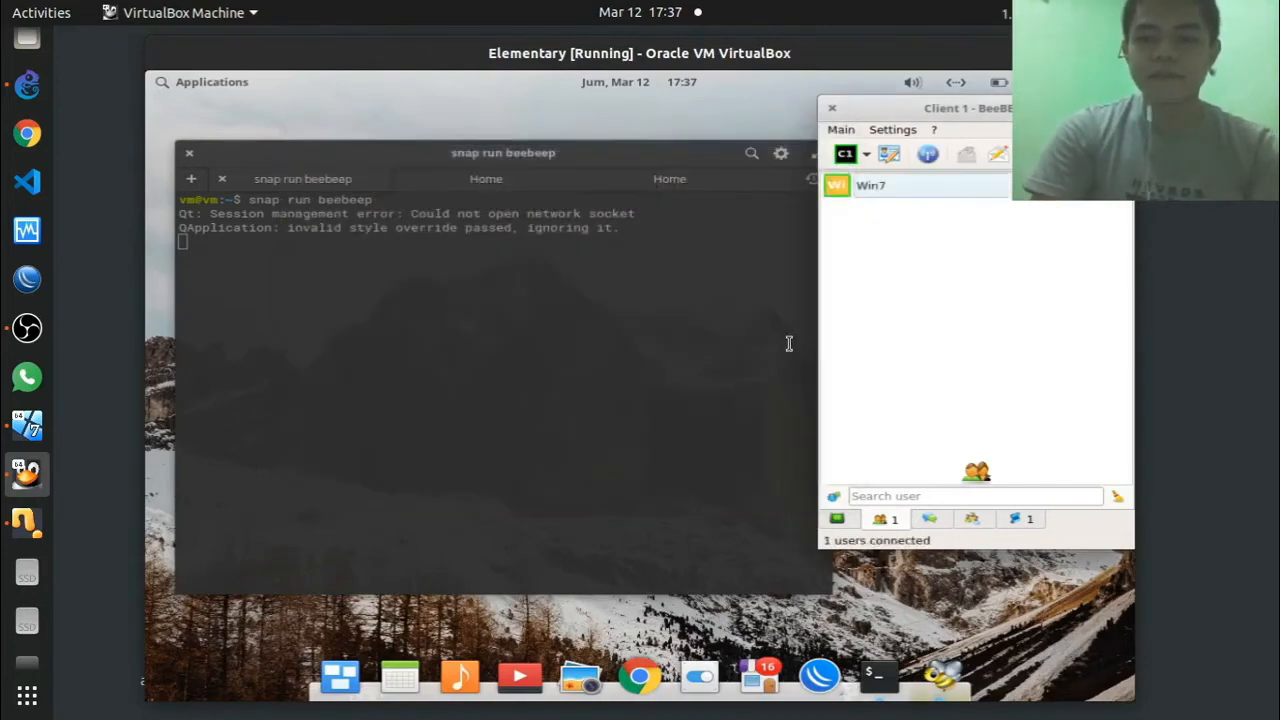
Step: Send the message 'tes' from Client 1 to Win7 in a BeeBEEP chat
{"action": "double_click", "coordinate": [870, 187]}
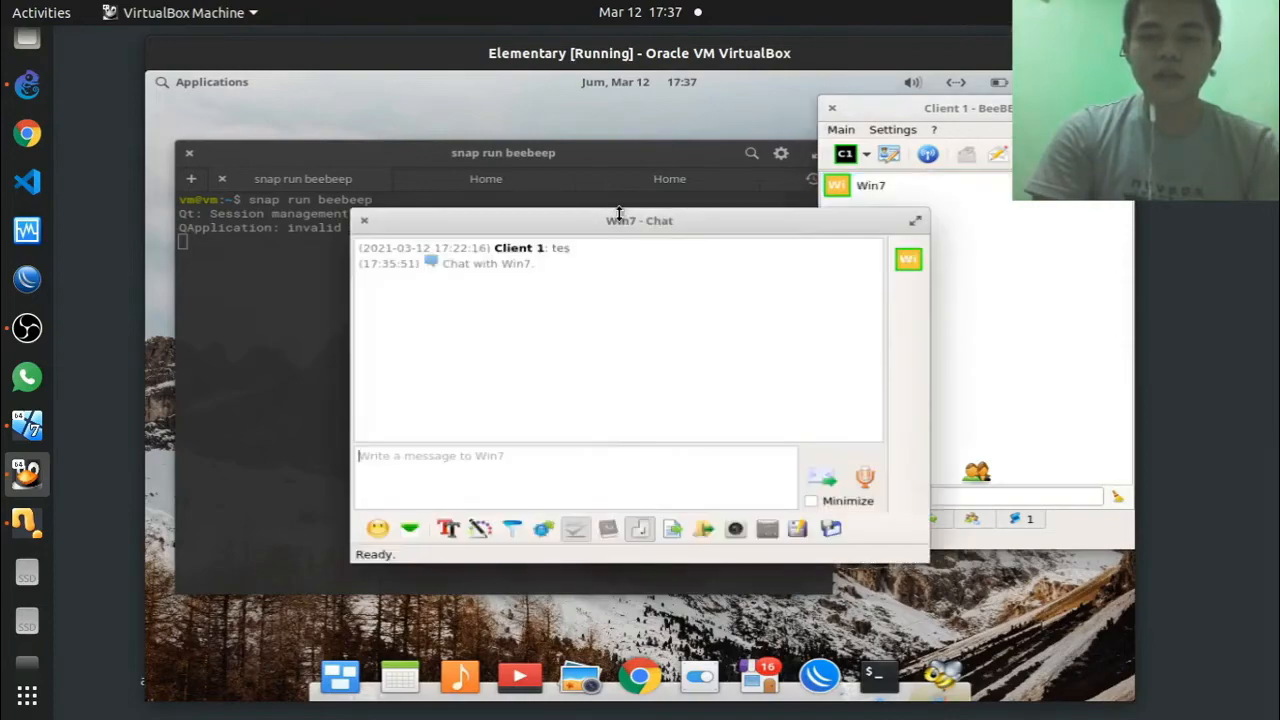
{"action": "left_click_drag", "start_coordinate": [618, 222], "coordinate": [446, 134]}
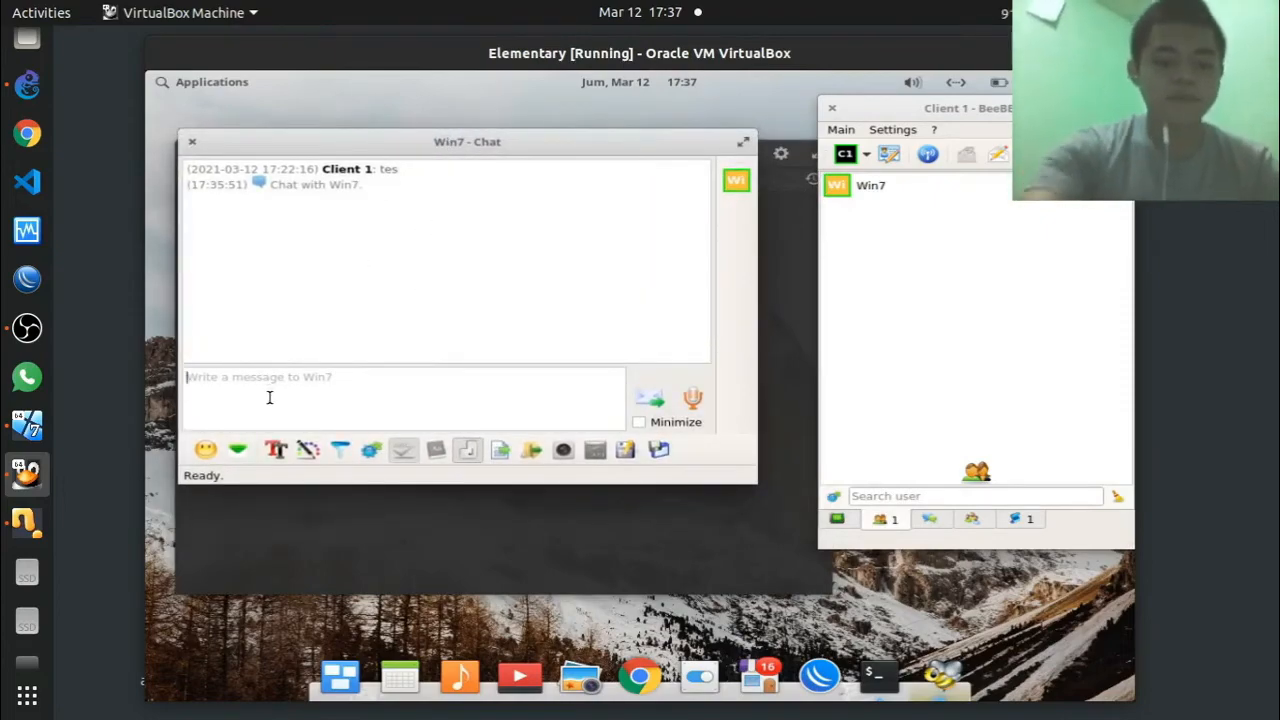
{"action": "type", "text": "tes"}
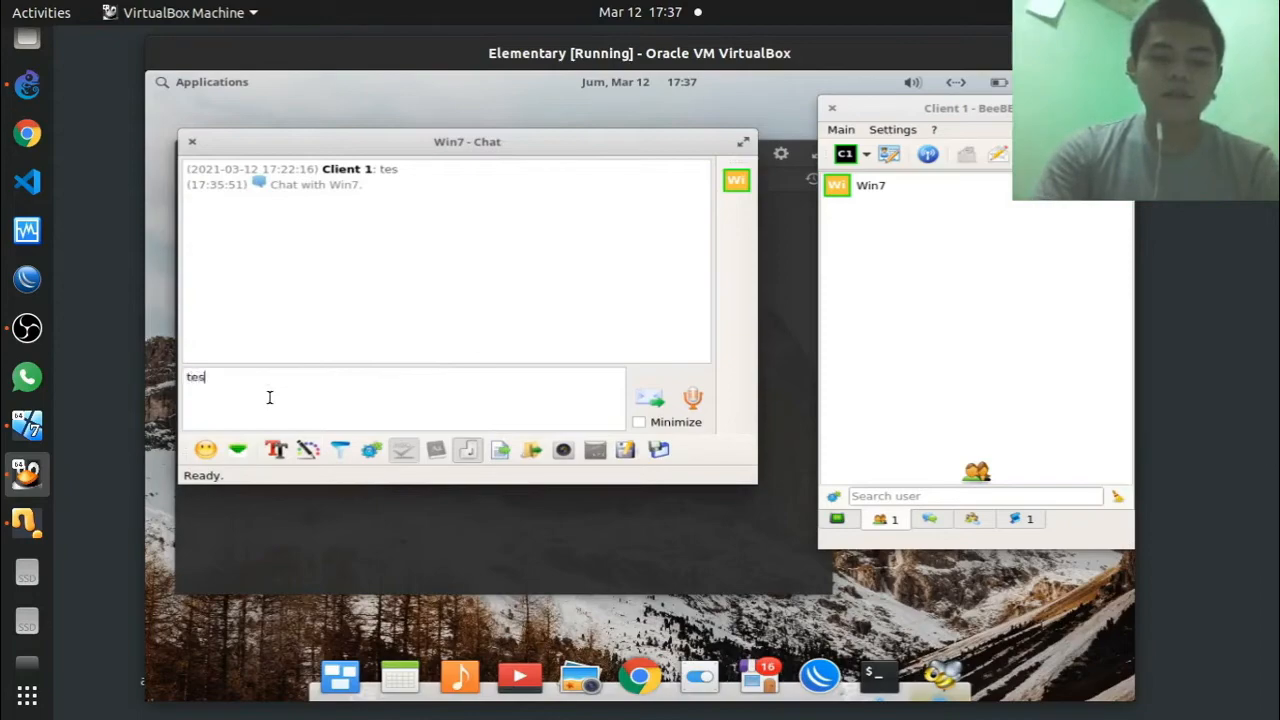
{"action": "key", "text": "Return"}
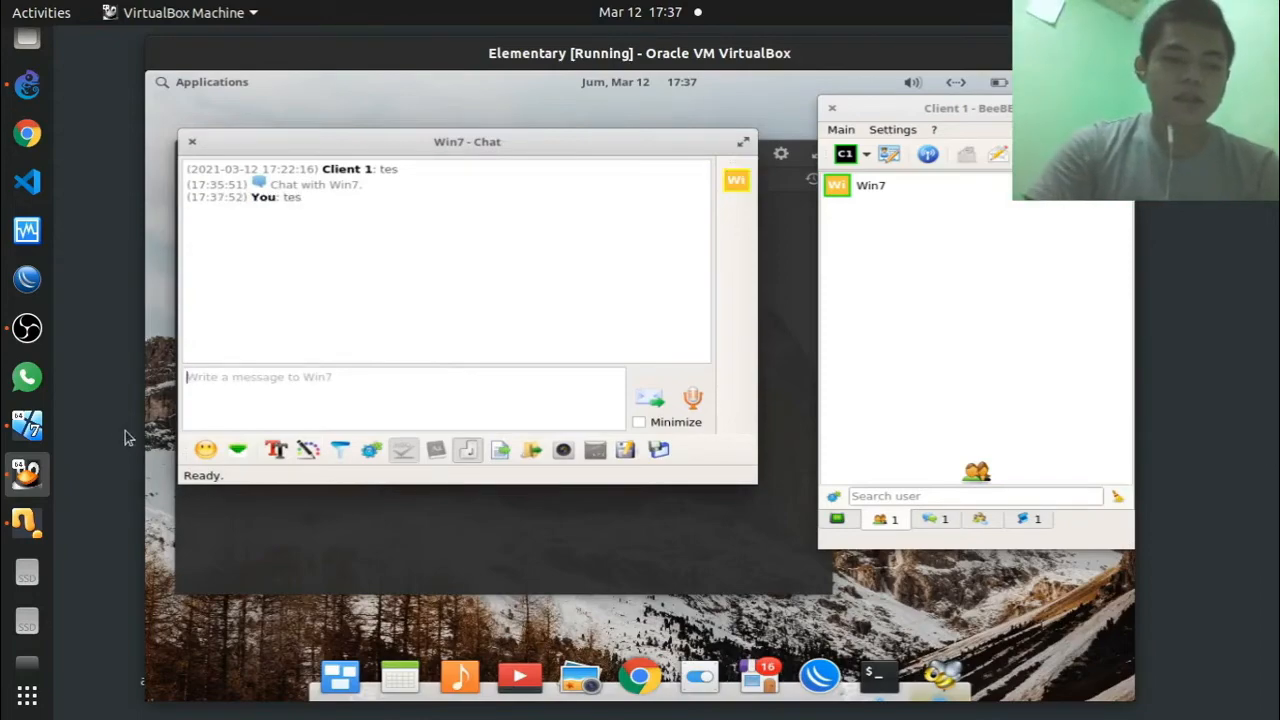
Step: On Windows 7, reply 'ok' to Client 1 and check the chat on both VMs
{"action": "left_click", "coordinate": [28, 426]}
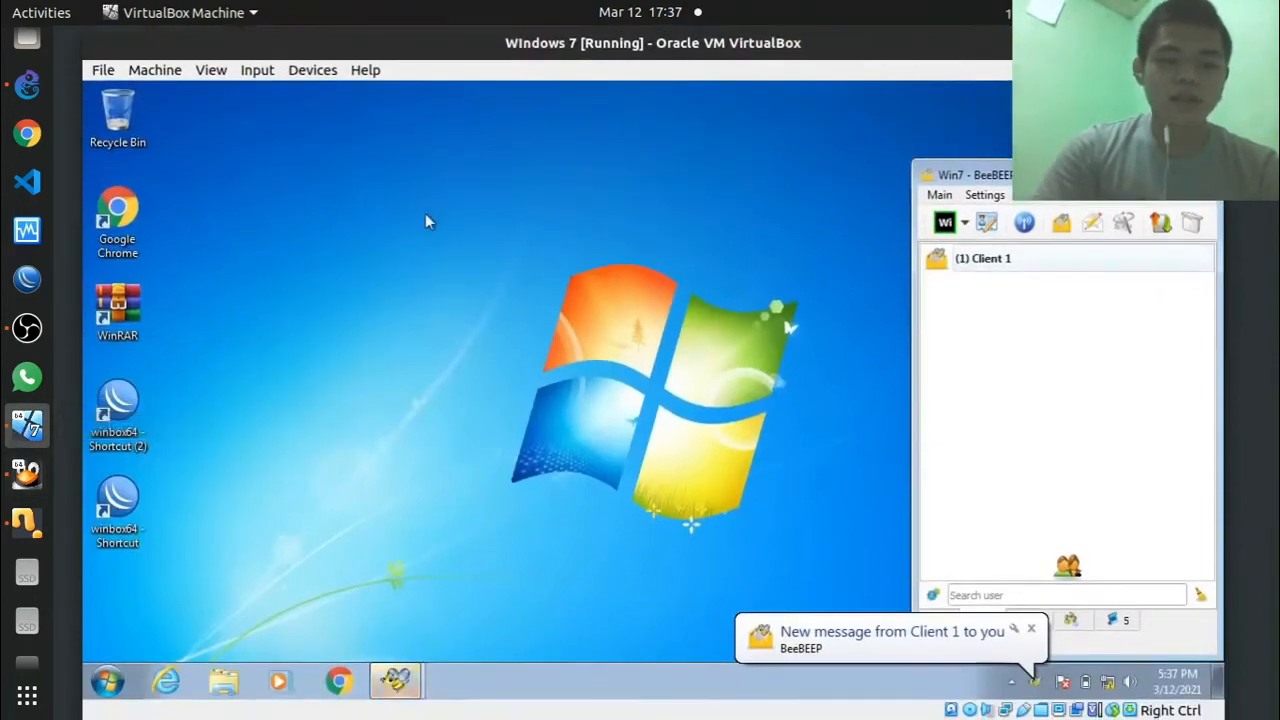
{"action": "double_click", "coordinate": [990, 262]}
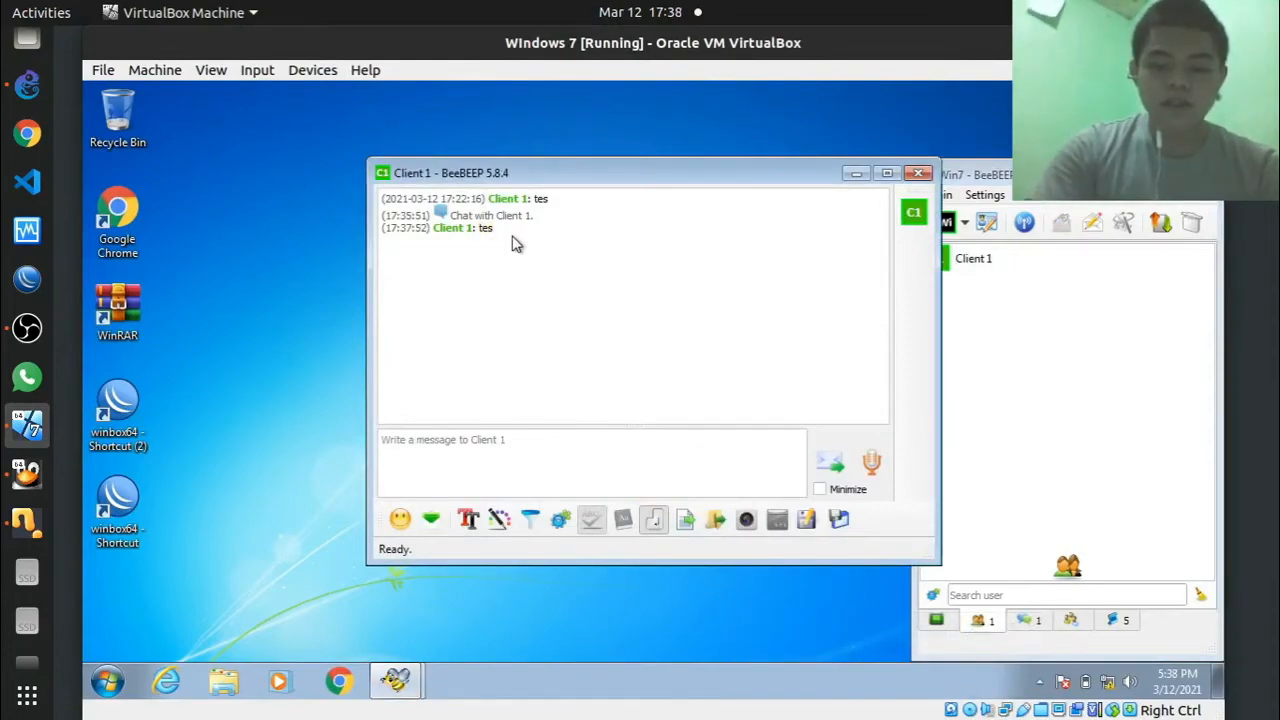
{"action": "left_click", "coordinate": [473, 469]}
{"action": "type", "text": "ok"}
{"action": "key", "text": "Return"}
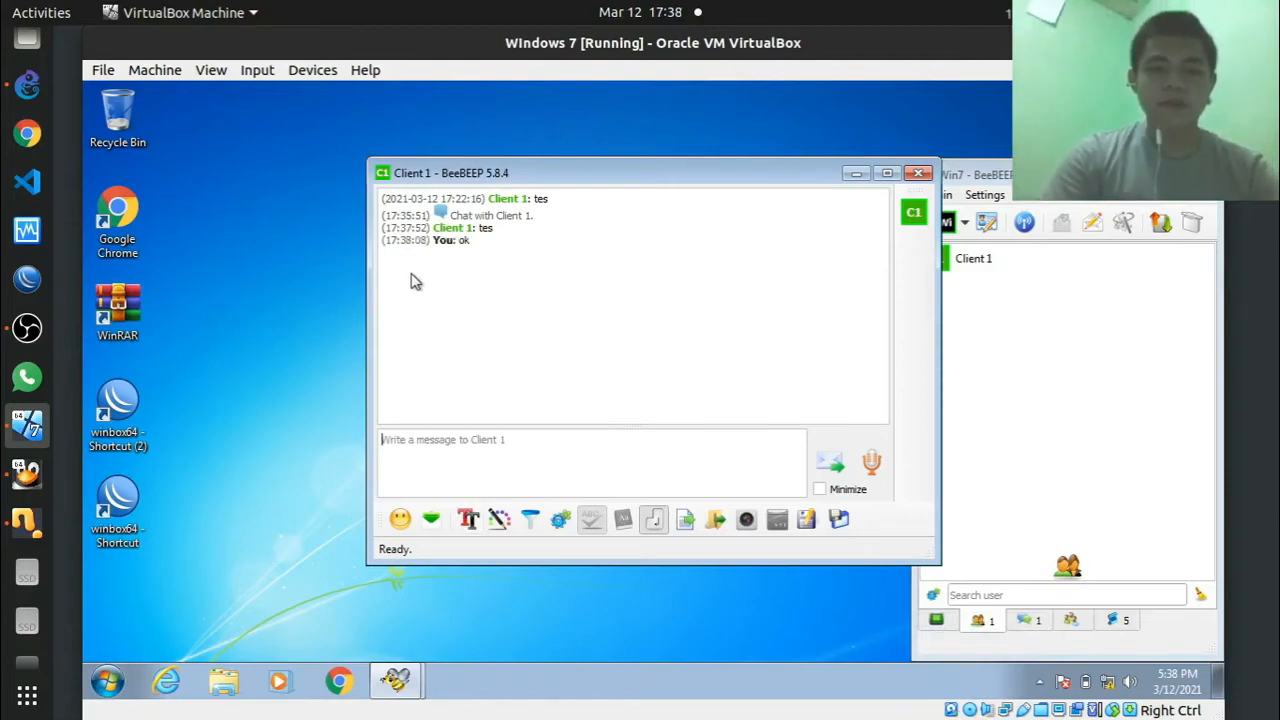
{"action": "left_click", "coordinate": [31, 481]}
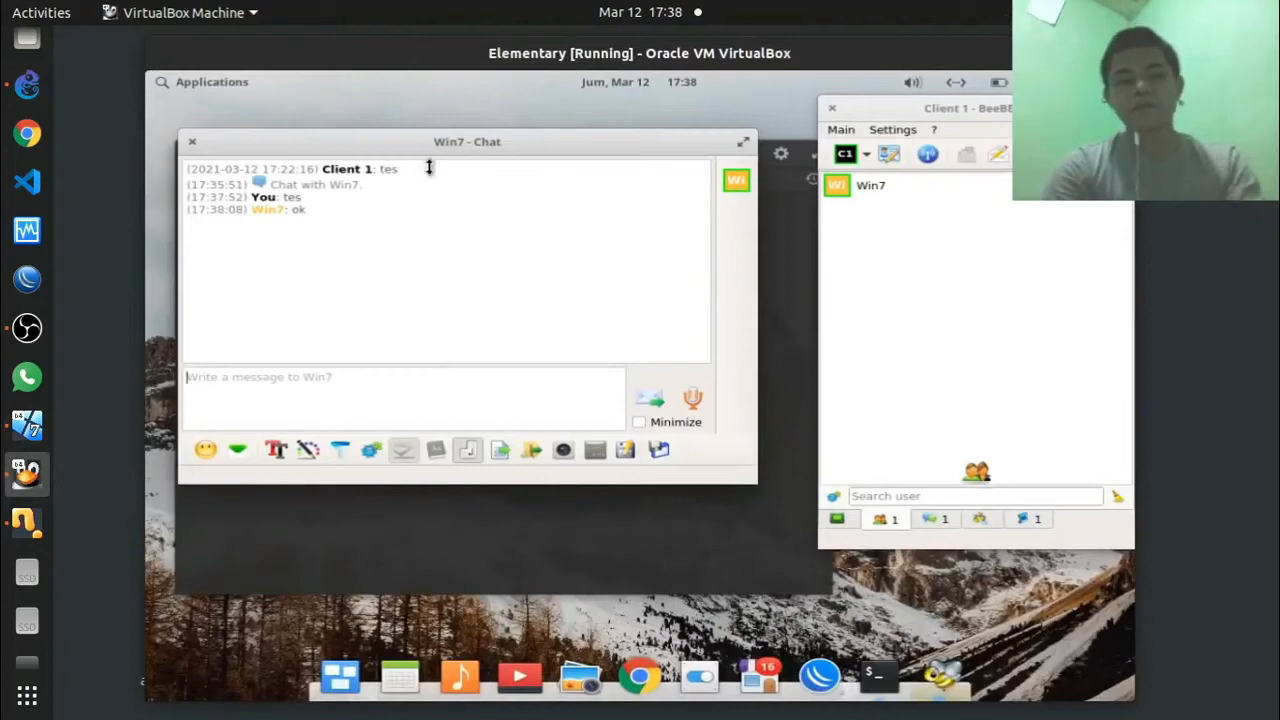
{"action": "left_click", "coordinate": [24, 428]}
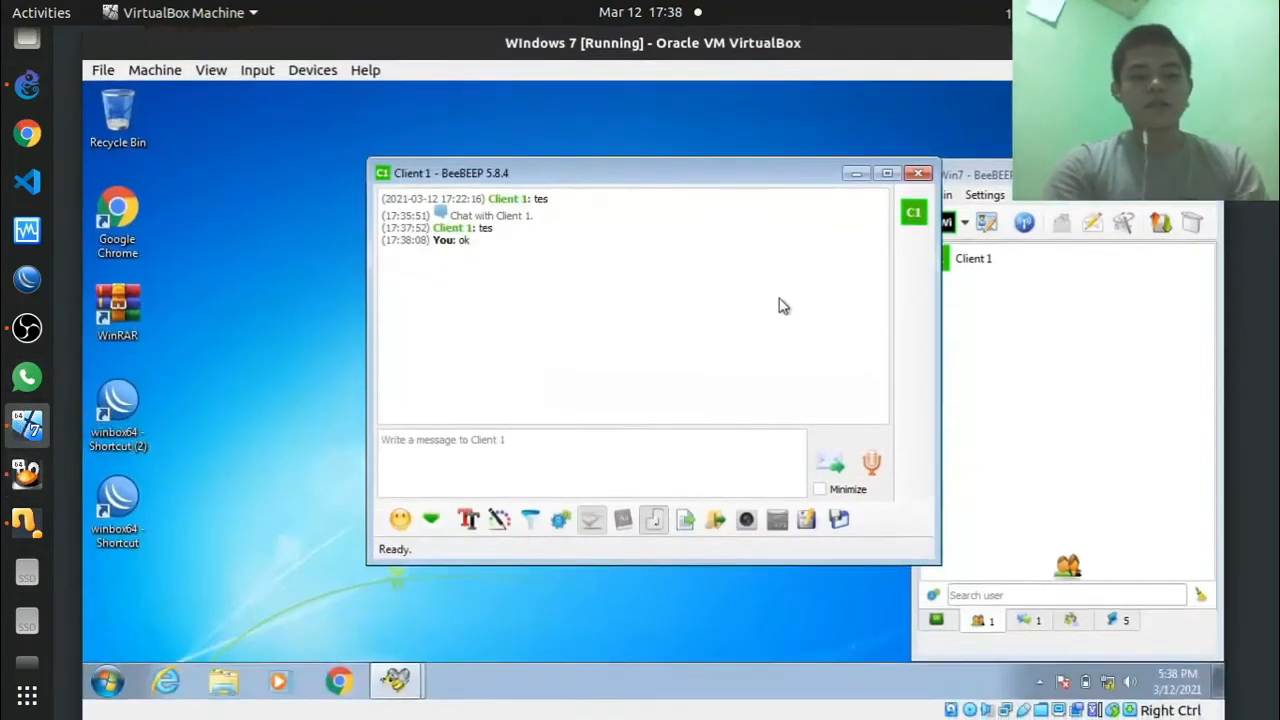
{"action": "left_click", "coordinate": [27, 472]}
{"action": "left_click", "coordinate": [27, 425]}
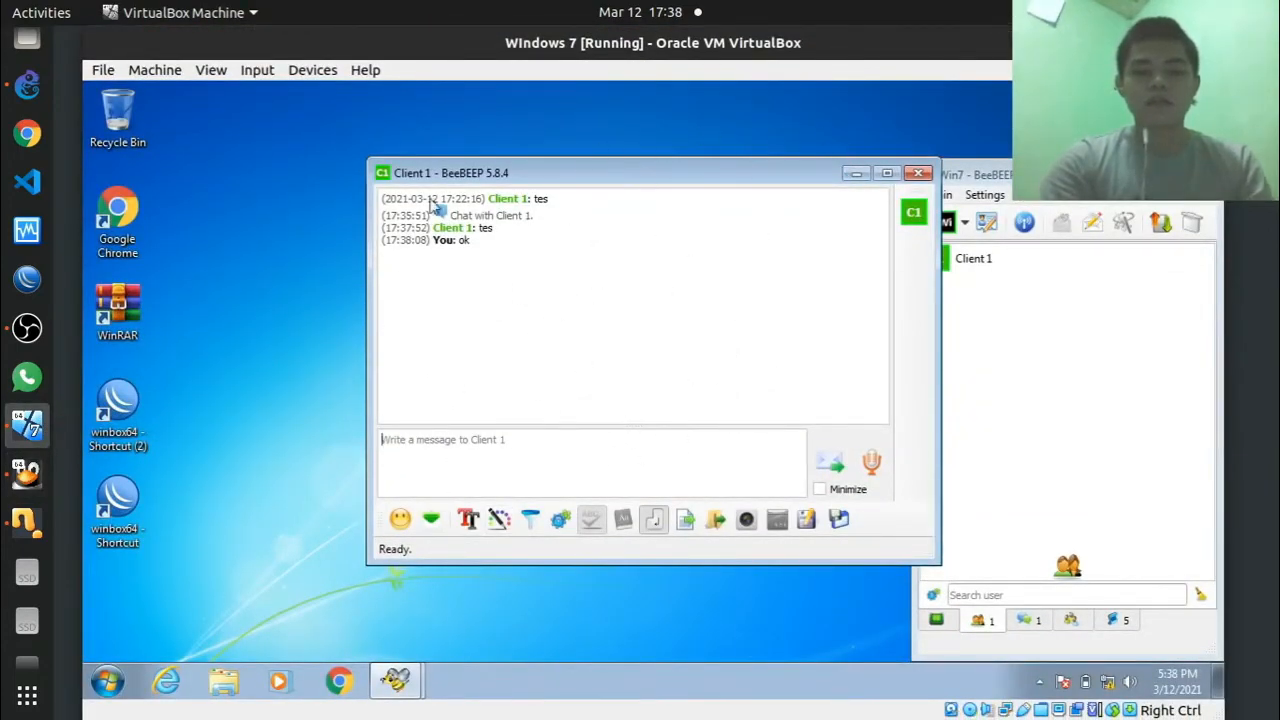
Step: Launch Wireshark on Windows 7 and capture on Local Area Connection, approving the UAC prompt
{"action": "key", "text": "super"}
{"action": "type", "text": "wi"}
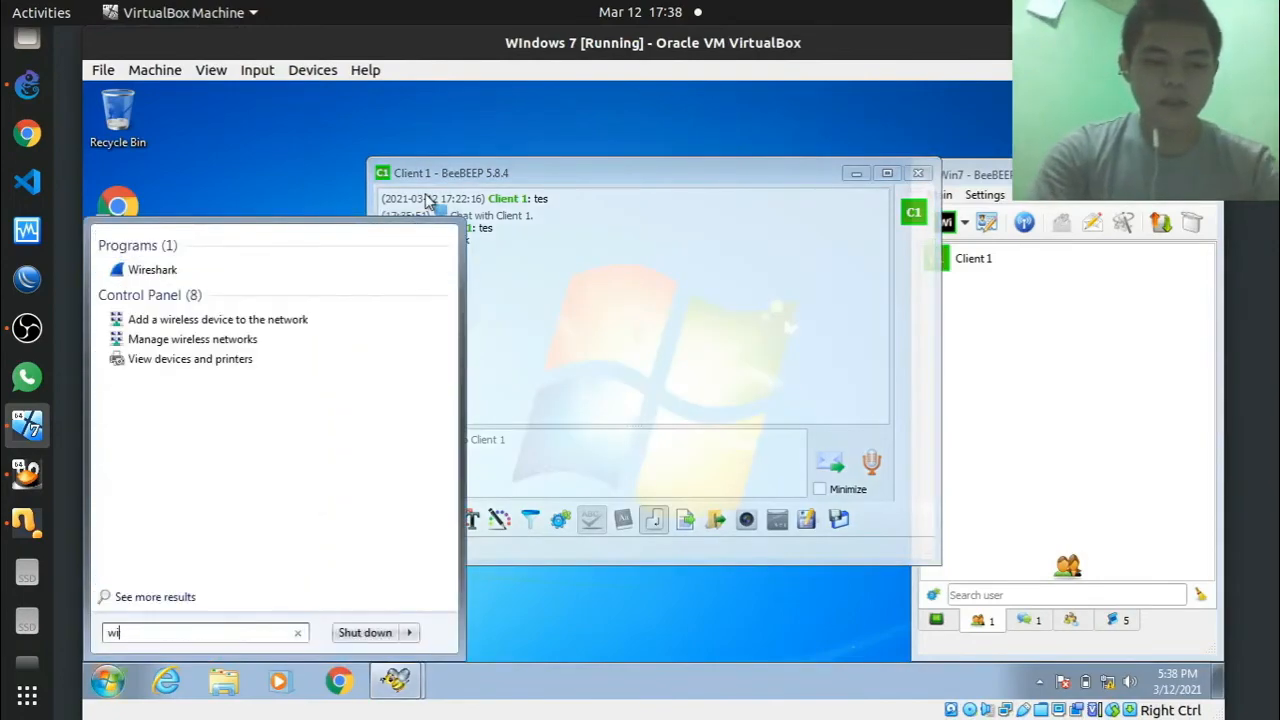
{"action": "key", "text": "BackSpace"}
{"action": "key", "text": "BackSpace"}
{"action": "key", "text": "BackSpace"}
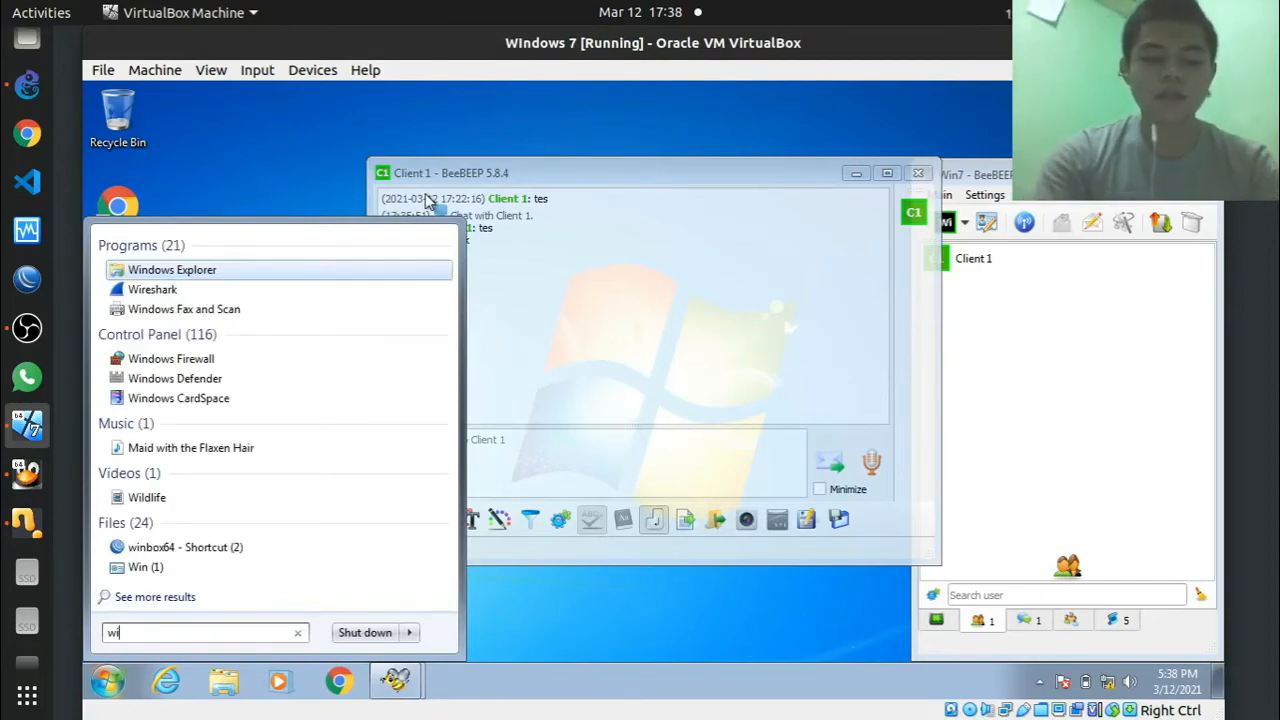
{"action": "type", "text": "re"}
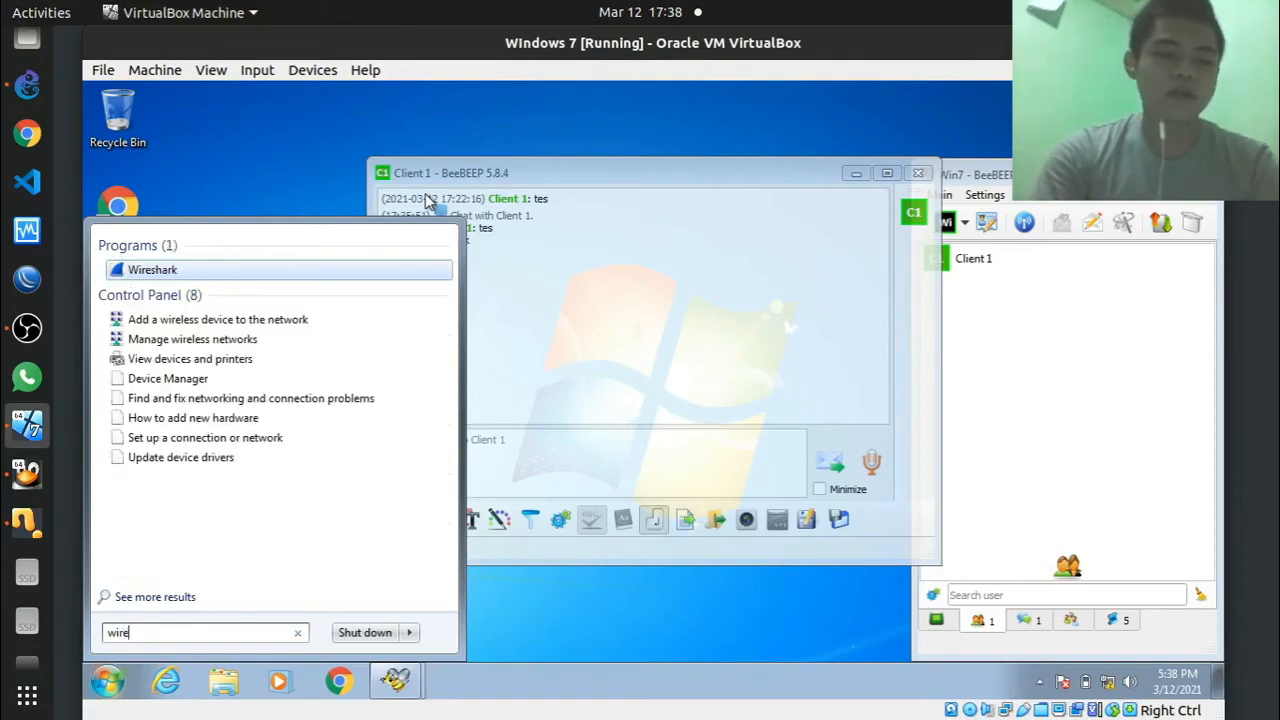
{"action": "key", "text": "Return"}
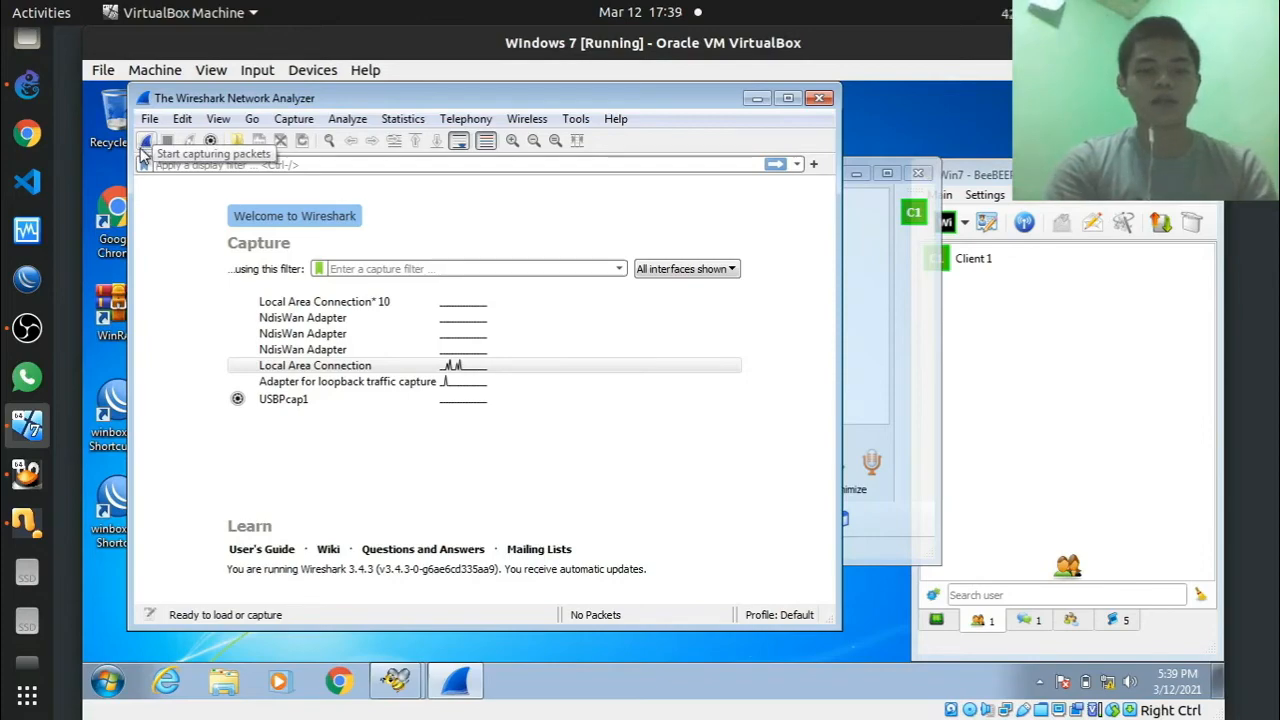
{"action": "left_click", "coordinate": [357, 370]}
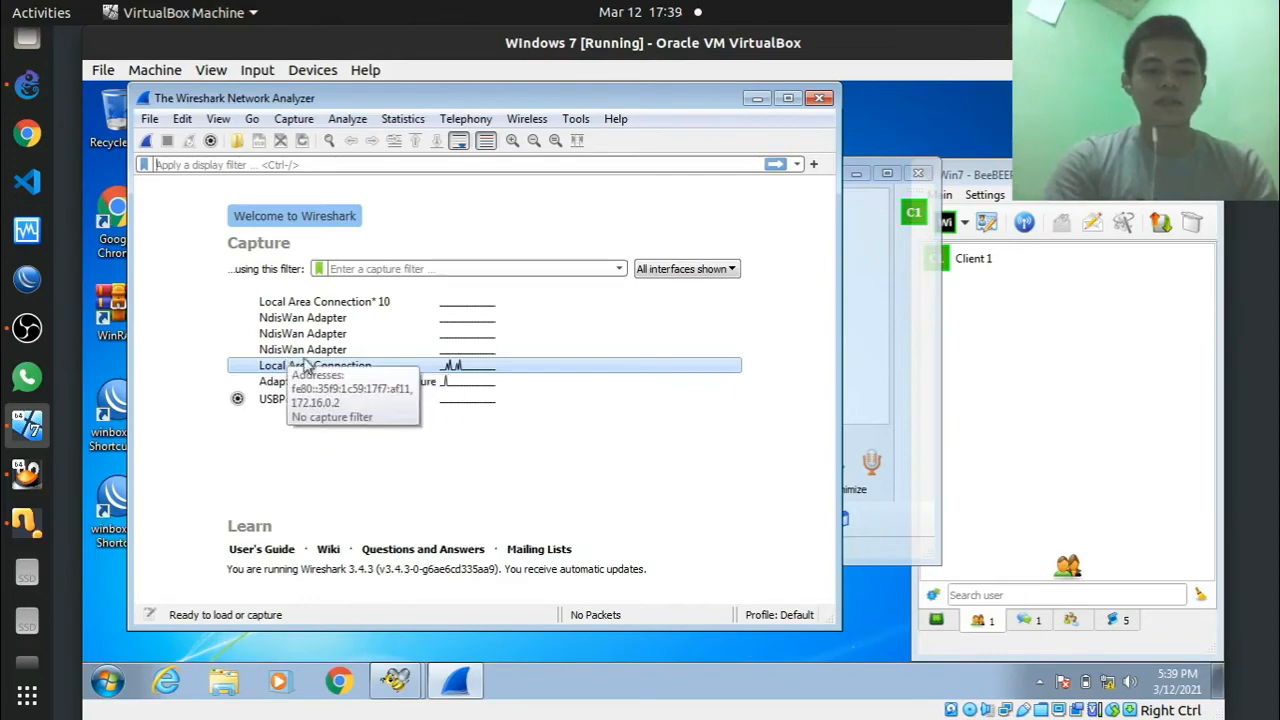
{"action": "double_click", "coordinate": [312, 367]}
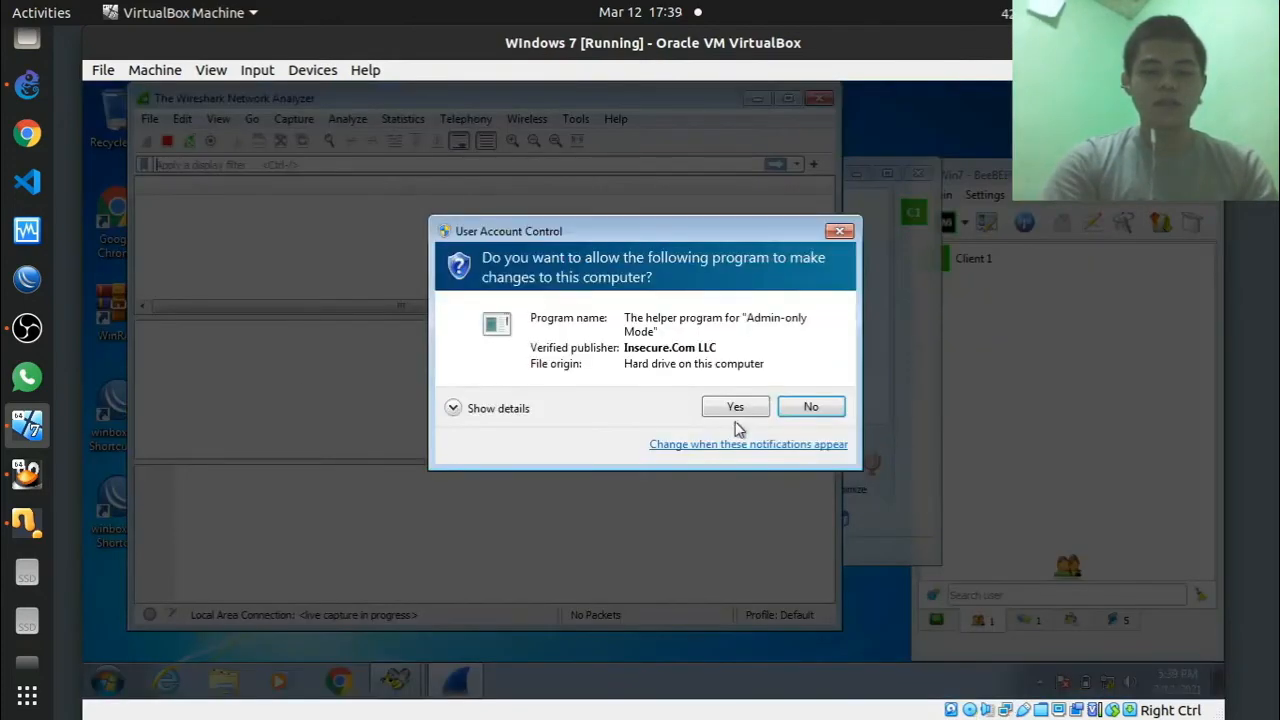
{"action": "left_click", "coordinate": [736, 409]}
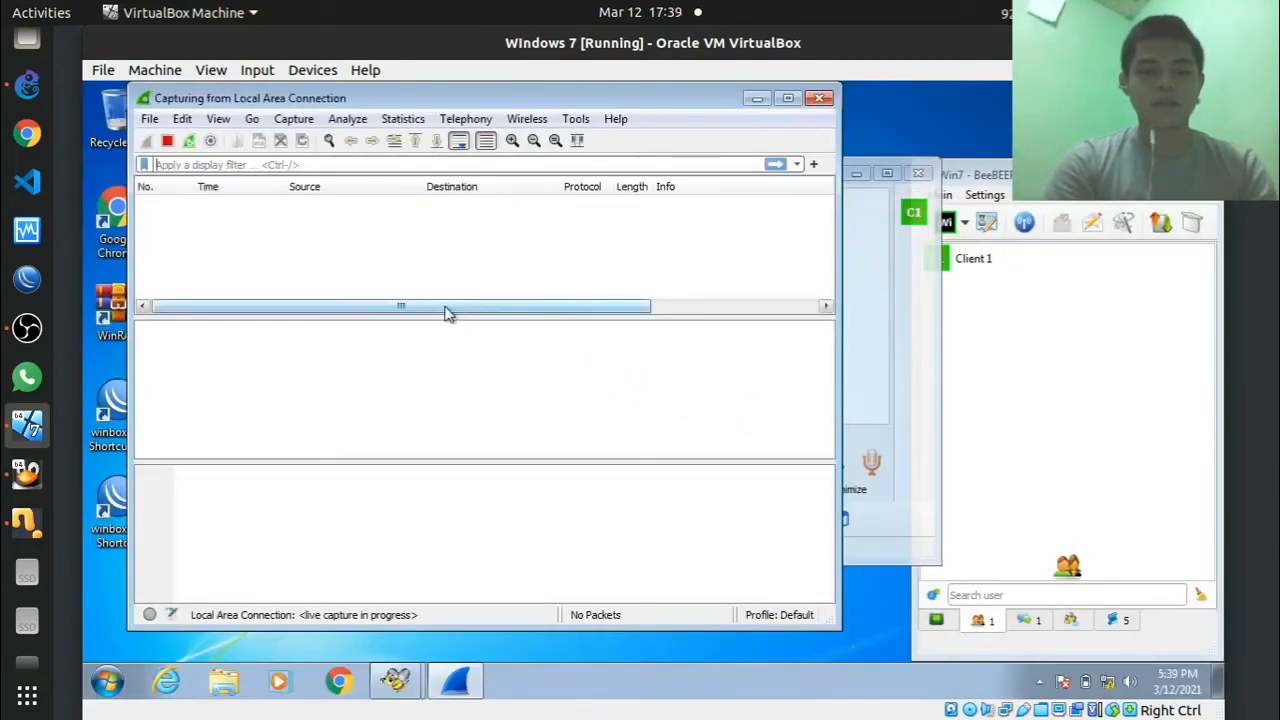
Step: Send the message 'tes' to Client 1 in the BeeBEEP chat
{"action": "left_click", "coordinate": [871, 256]}
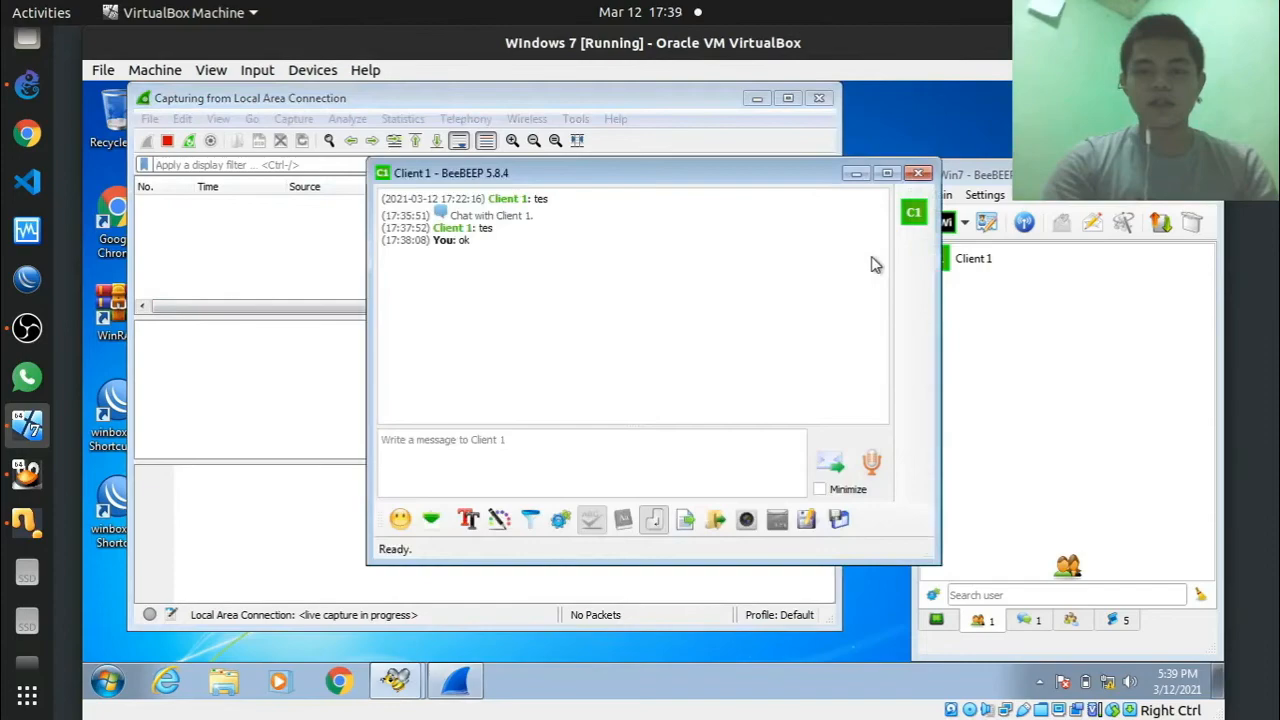
{"action": "left_click", "coordinate": [502, 459]}
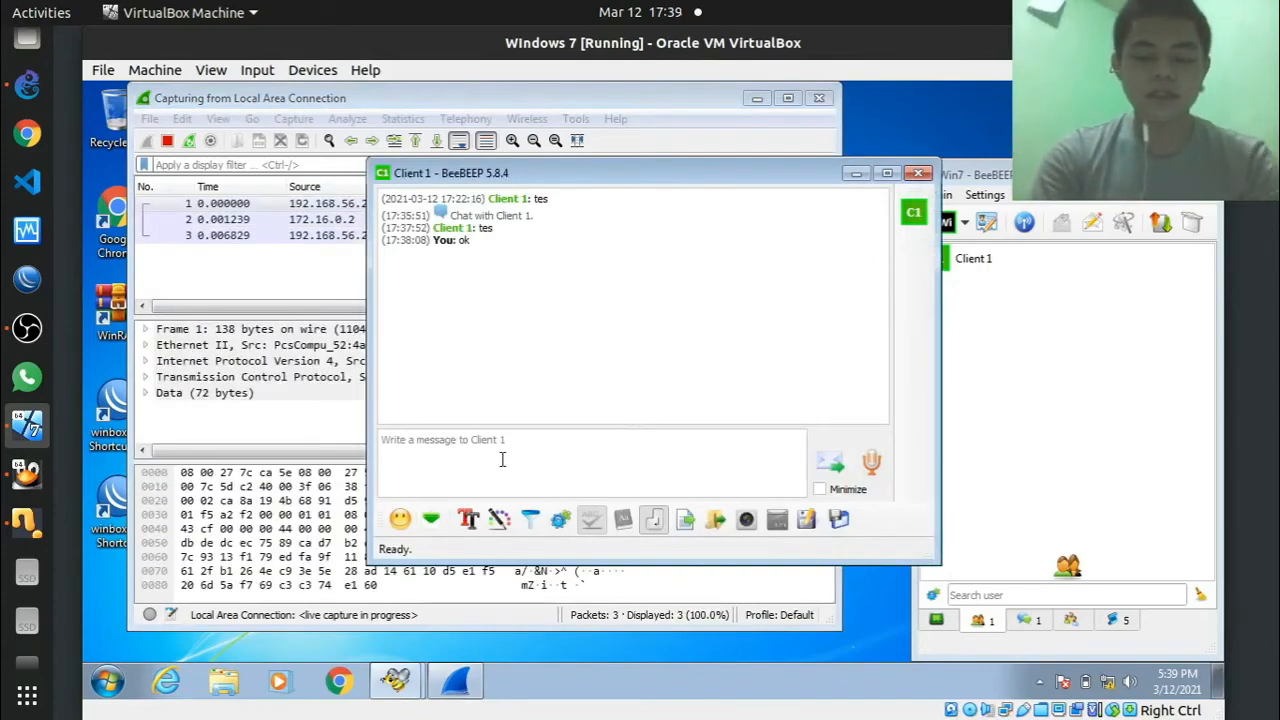
{"action": "type", "text": "tes"}
{"action": "key", "text": "Return"}
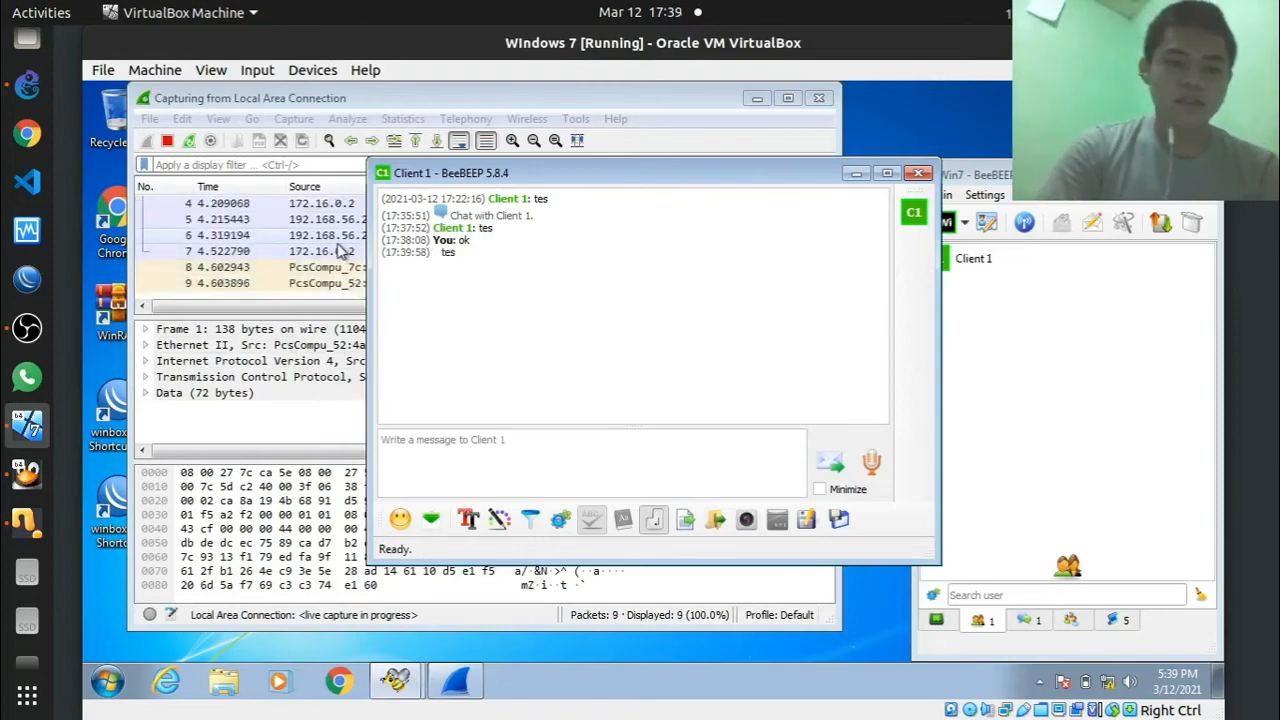
Step: Inspect captured packet 6 in Wireshark, then minimize the Windows 7 VM to reveal the Ubuntu desktop
{"action": "left_click", "coordinate": [338, 250]}
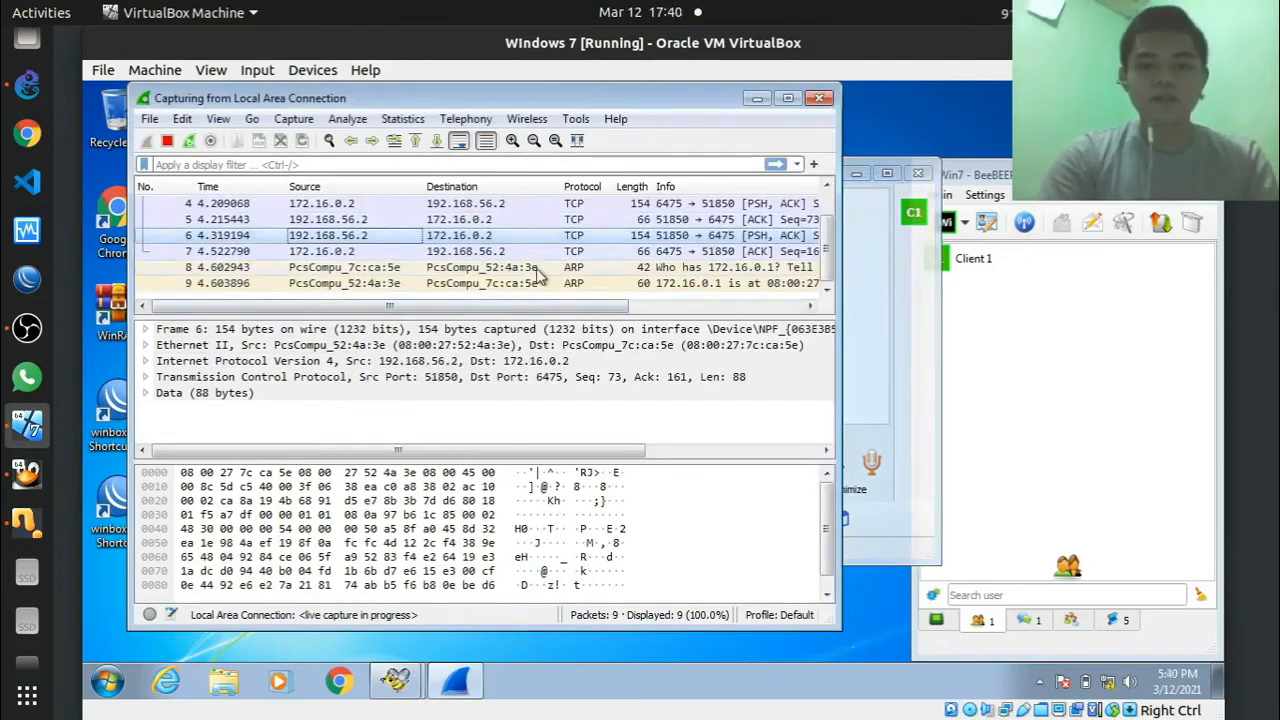
{"action": "scroll", "coordinate": [540, 245], "scroll_direction": "up", "scroll_amount": 1}
{"action": "scroll", "coordinate": [585, 253], "scroll_direction": "down", "scroll_amount": 1}
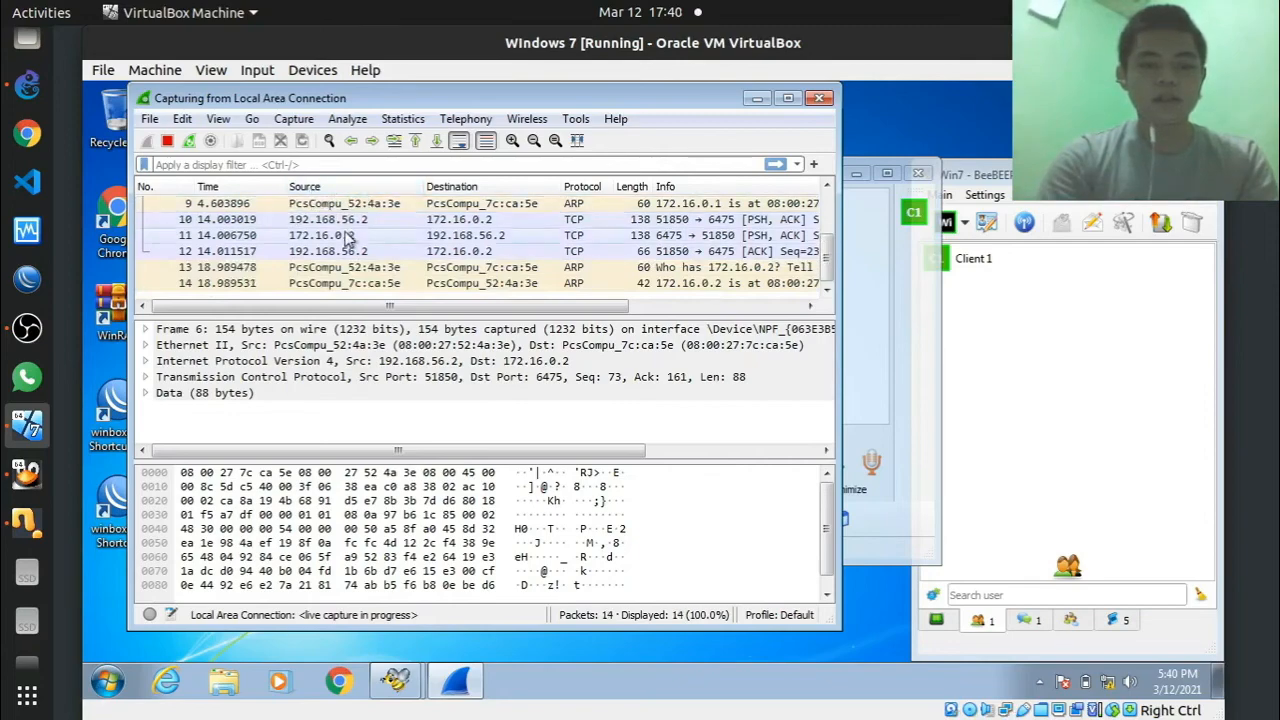
{"action": "scroll", "coordinate": [335, 235], "scroll_direction": "up", "scroll_amount": 3}
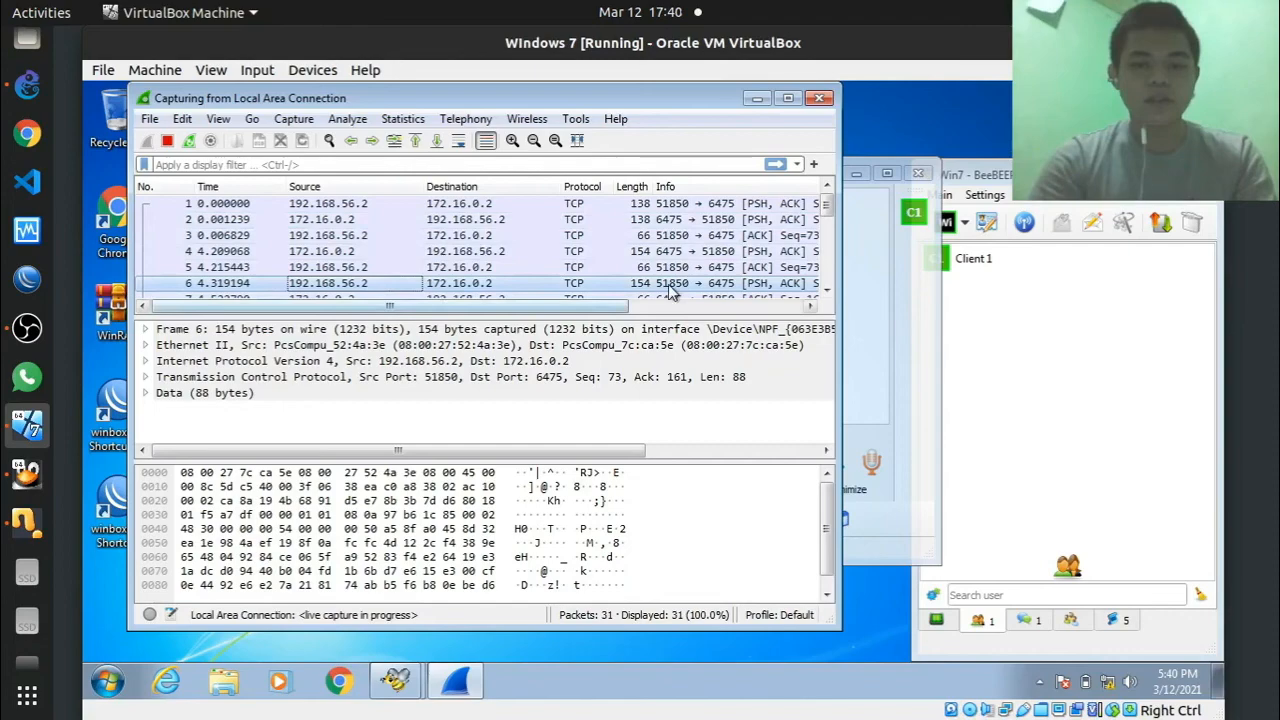
{"action": "scroll", "coordinate": [830, 288], "scroll_direction": "down", "scroll_amount": 9}
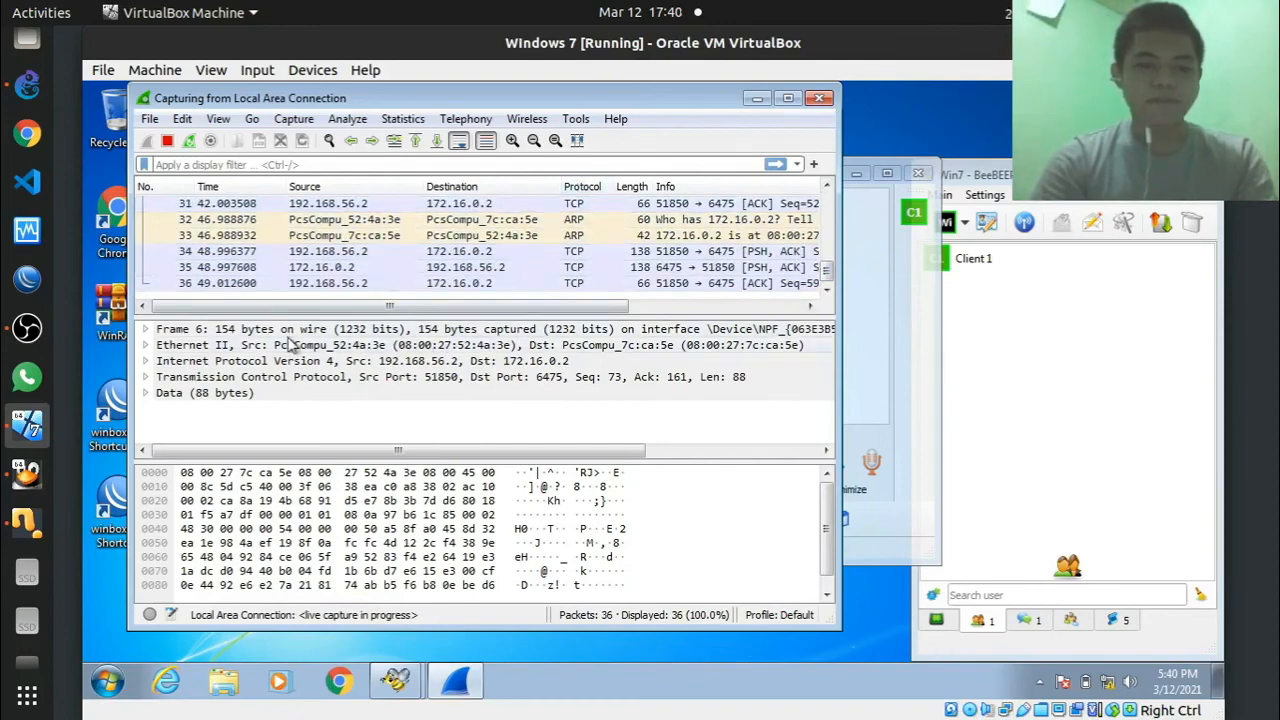
{"action": "left_click", "coordinate": [27, 426]}
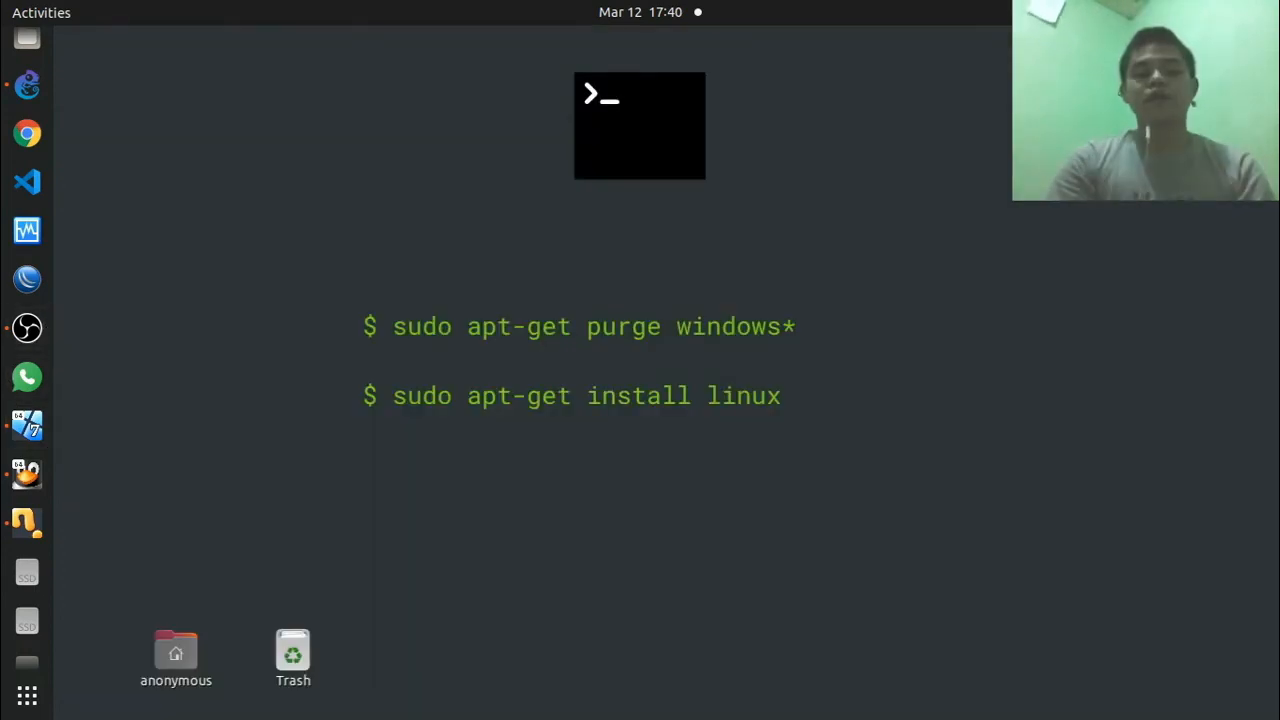